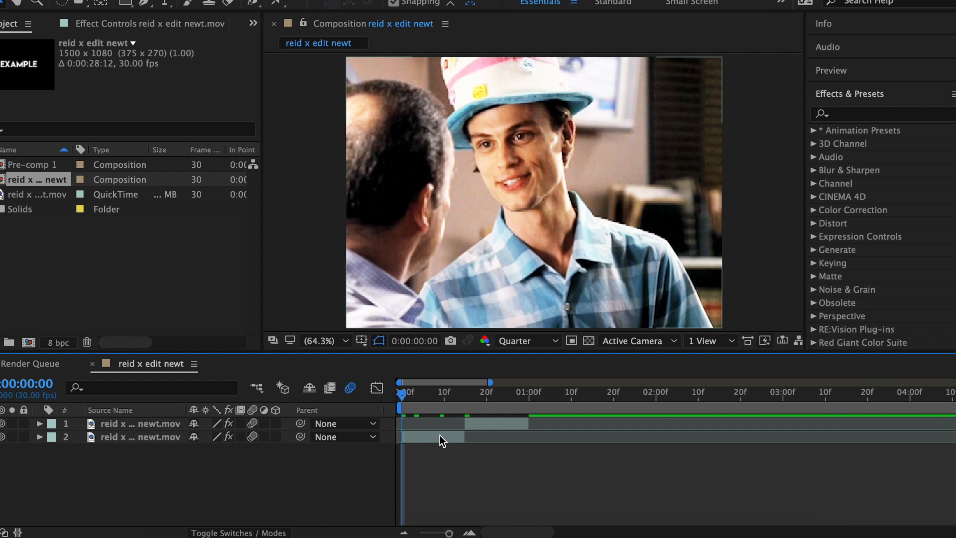
- Apply the S_BlurMoCurves effect to the second clip layer
left_click(440, 435)
left_click(876, 114)
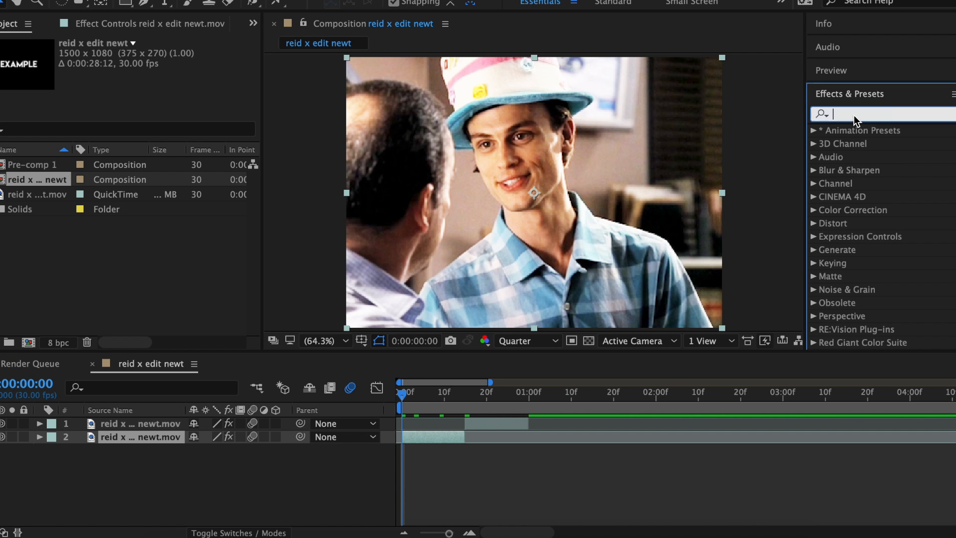
type("blurm")
double_click(891, 143)
- Set the S_BlurMoCurves Wrap X and Wrap Y options to Reflect
left_click(414, 403)
left_click(184, 249)
left_click(163, 287)
left_click(184, 261)
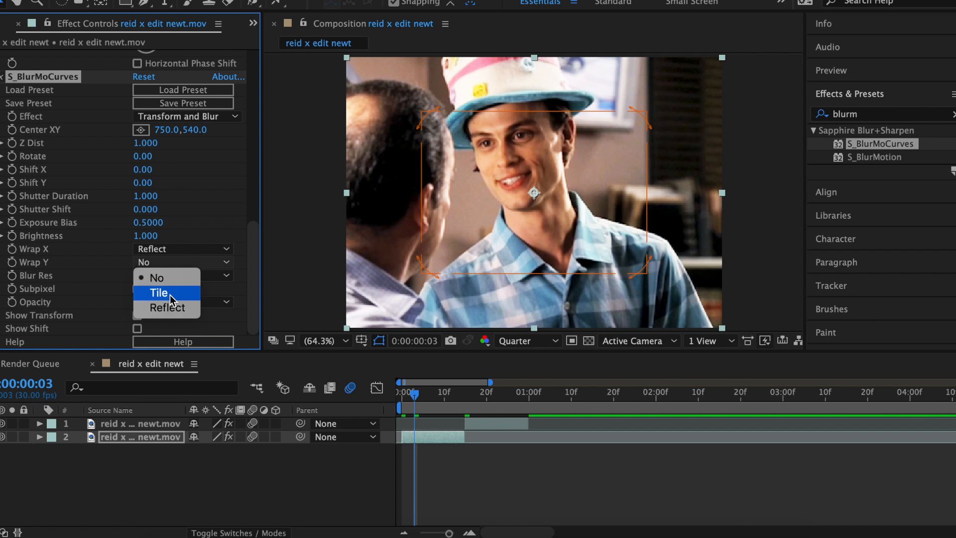
left_click(170, 296)
- Keyframe Shift X on the second layer, rising from 0.00 to 500 at the clip's end around 14f
left_click(482, 423)
left_click(443, 436)
scroll(55, 220, "down", 15)
left_click(12, 170)
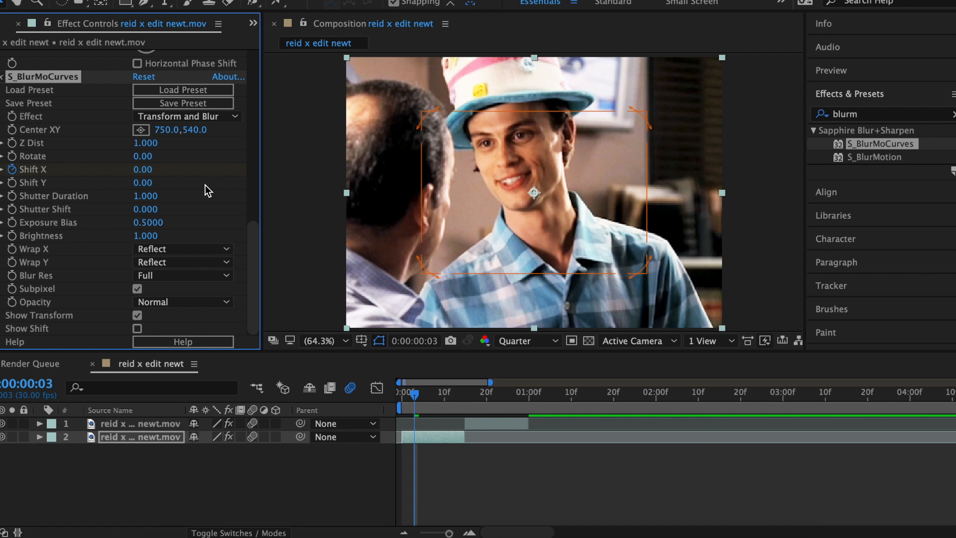
left_click(461, 394)
left_click(142, 170)
type("500")
key("Return")
- Select both Shift X keyframes and apply Easy Ease to them
key("u")
left_click_drag(472, 509, 408, 522)
right_click(415, 516)
mouse_move(486, 524)
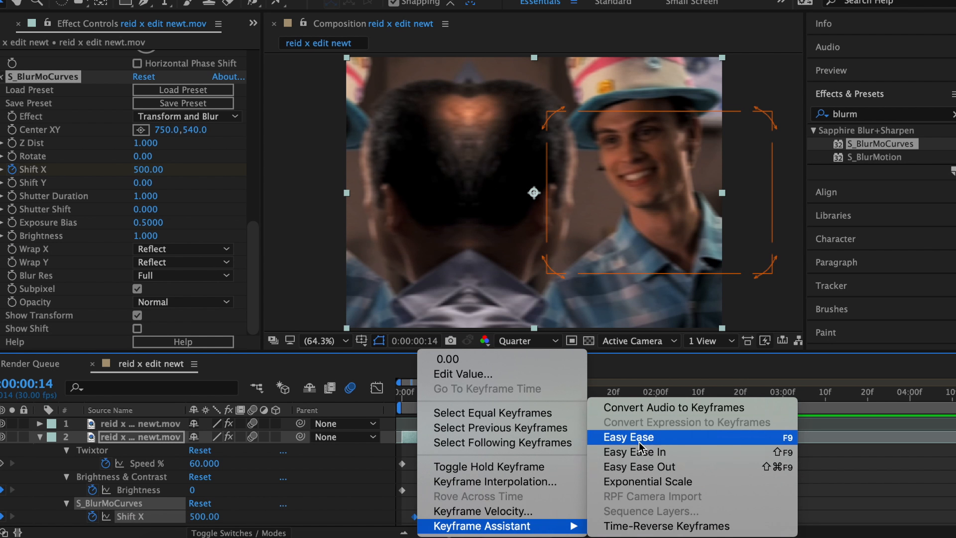
left_click(638, 439)
- Steepen the Shift X speed curve in the Graph Editor so the move accelerates into the cut
left_click(377, 388)
left_click(461, 423)
left_click_drag(445, 423, 455, 476)
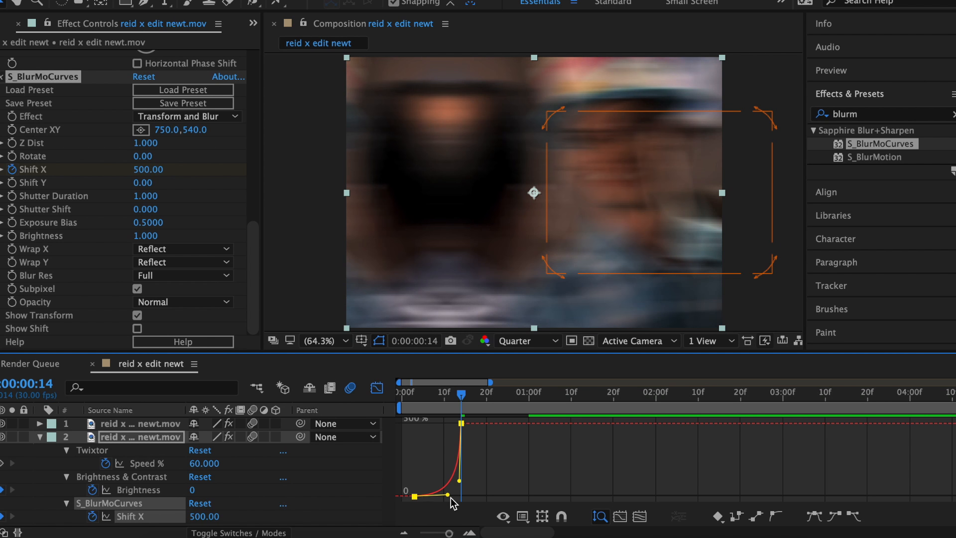
key("u")
left_click(377, 388)
- Keyframe Shift X on the first layer, going from -500 at the cut to 0 a few frames later
left_click(474, 427)
scroll(68, 214, "down", 15)
left_click(12, 170)
left_click(143, 170)
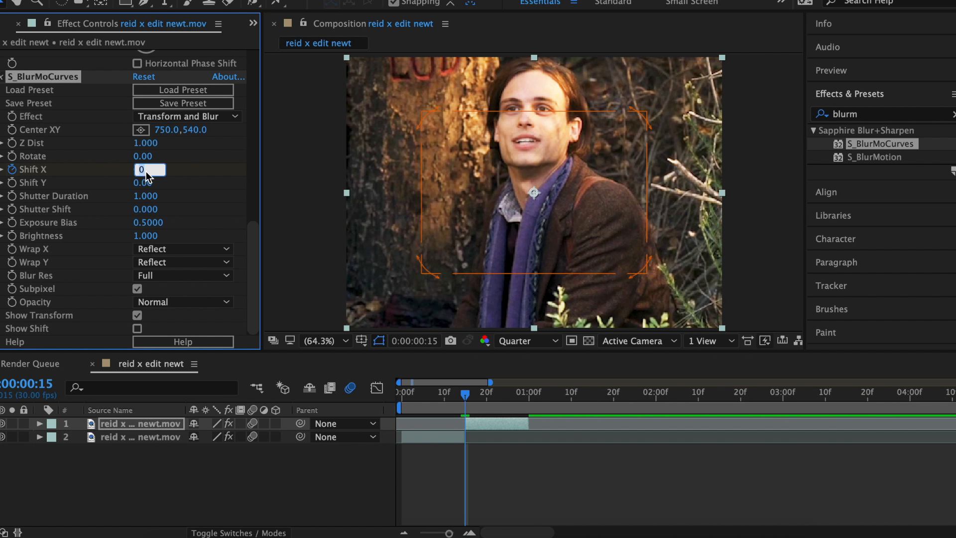
type("-500")
left_click(524, 394)
left_click(150, 169)
type("0")
key("Return")
- Apply Easy Ease to the first layer's Shift X keyframes and adjust their curve in the Graph Editor
key("u")
left_click_drag(536, 498, 476, 433)
right_click(465, 503)
mouse_move(527, 524)
left_click(667, 437)
left_click(377, 388)
left_click(481, 482)
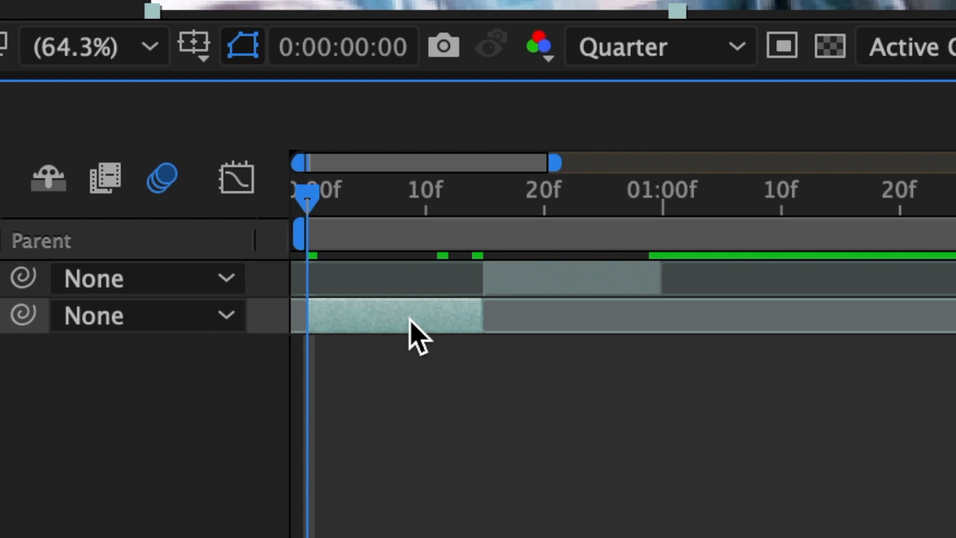
- Duplicate both clip layers
key("ctrl+d")
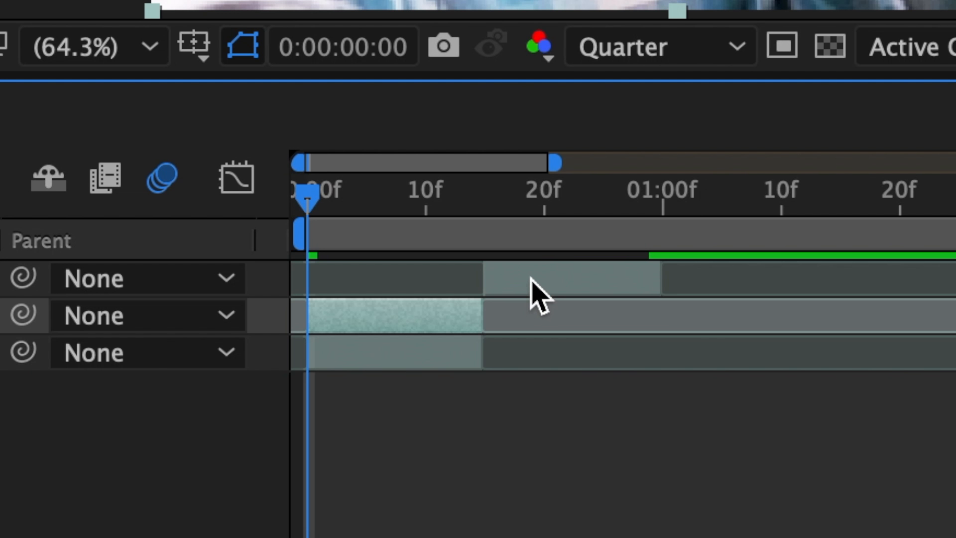
left_click(527, 277)
key("ctrl+d")
- Delete the blur effect from one duplicate of each clip
left_click(415, 338)
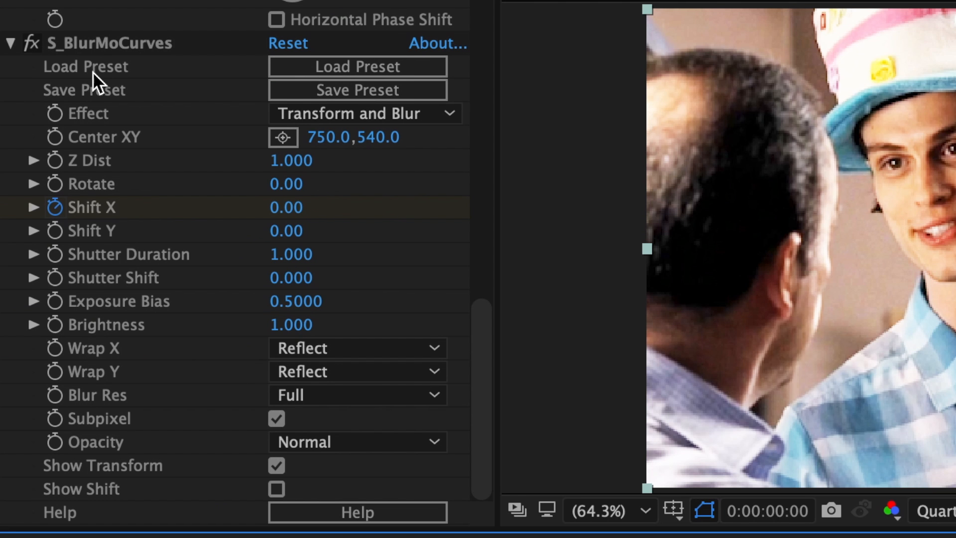
left_click(91, 49)
key("Delete")
left_click(537, 284)
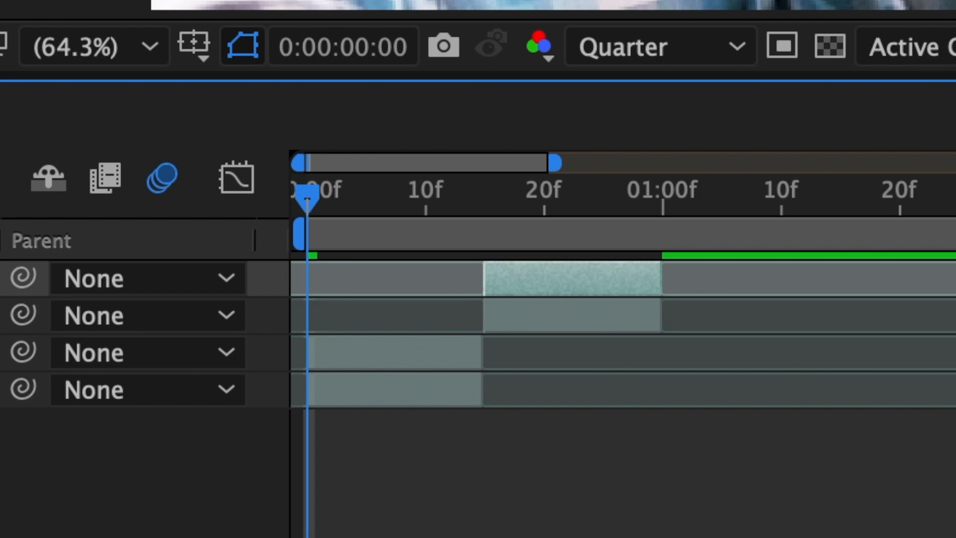
left_click(133, 40)
key("Delete")
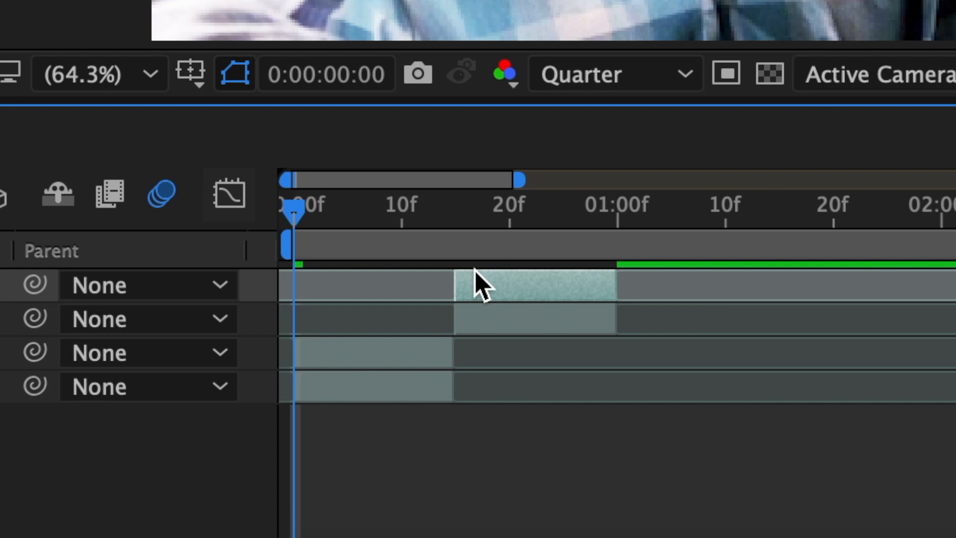
- Create a new text layer reading EXAMPLE
left_click(121, 13)
mouse_move(128, 57)
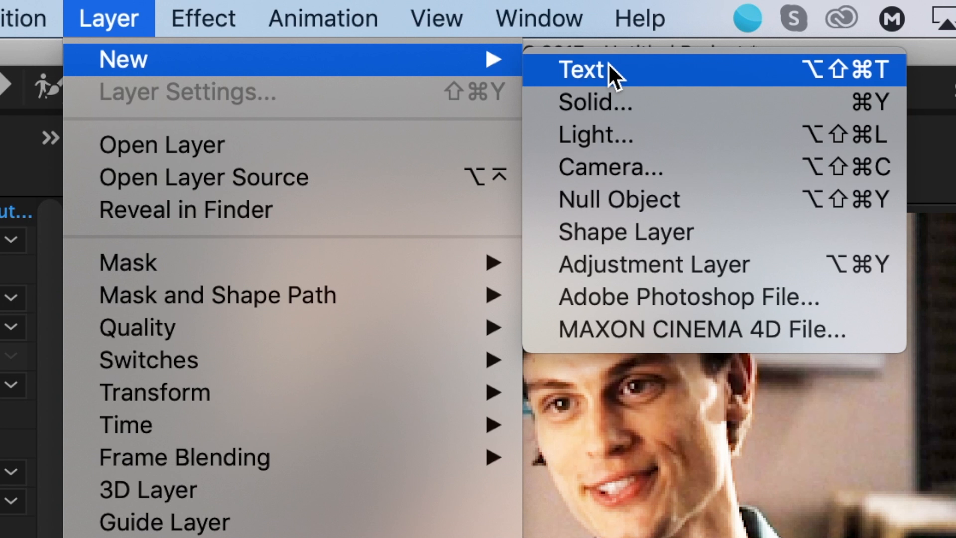
left_click(608, 63)
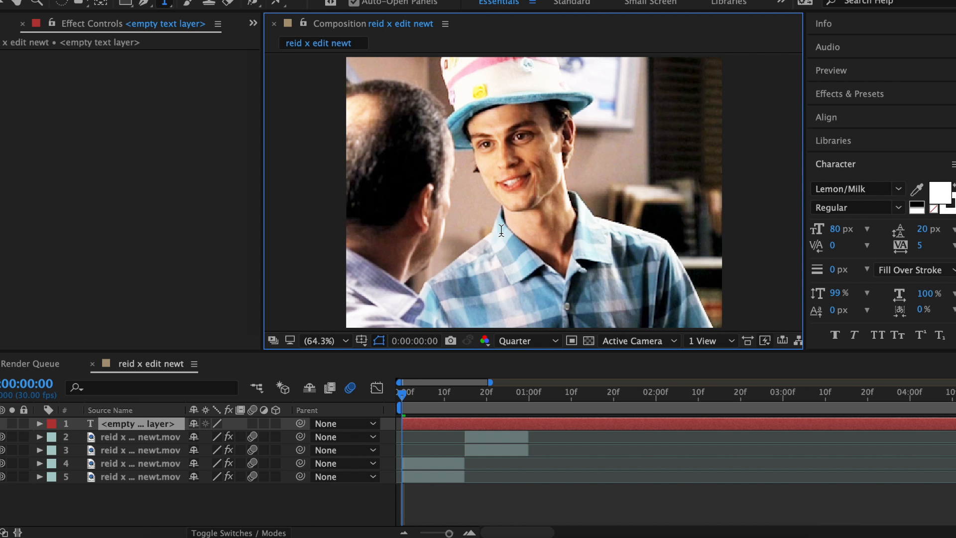
type("EXAMPLE")
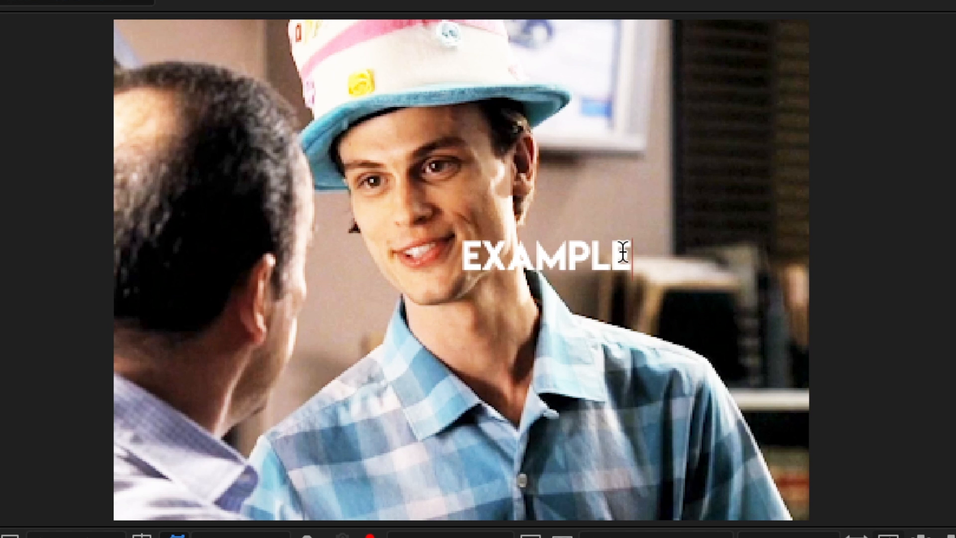
- Select the text and set its fill colour to FFFFFF
left_click_drag(628, 255, 449, 256)
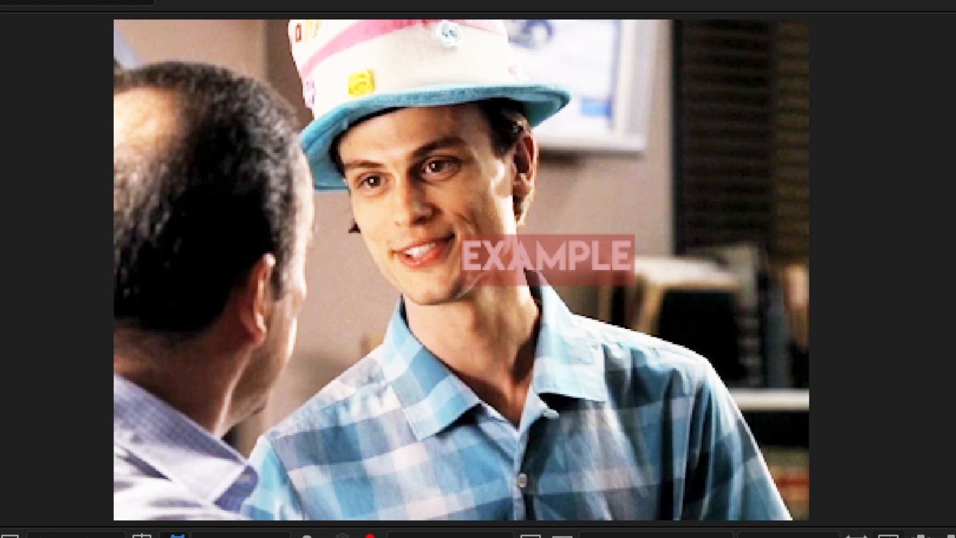
left_click(834, 218)
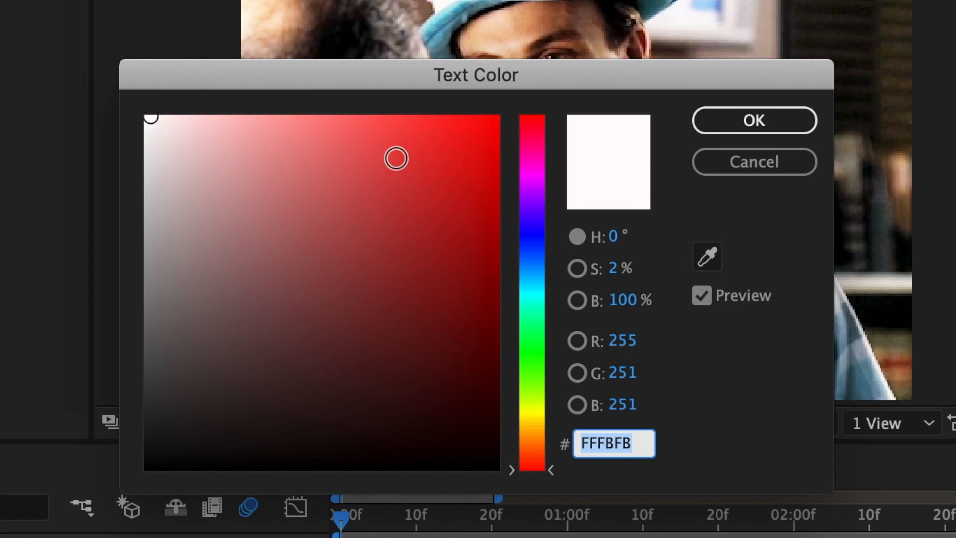
mouse_move(157, 146)
left_mouse_down()
mouse_move(164, 152)
mouse_move(129, 74)
left_mouse_up()
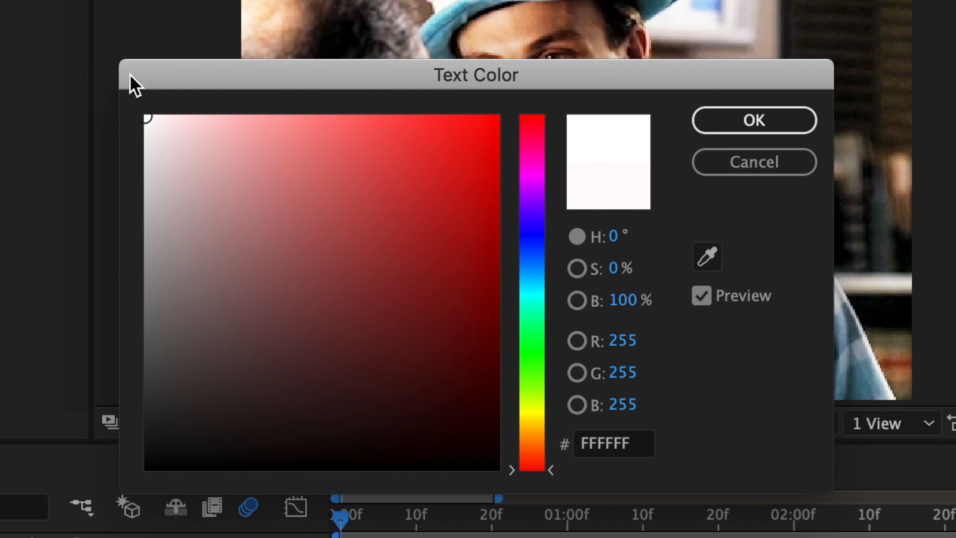
left_click(720, 115)
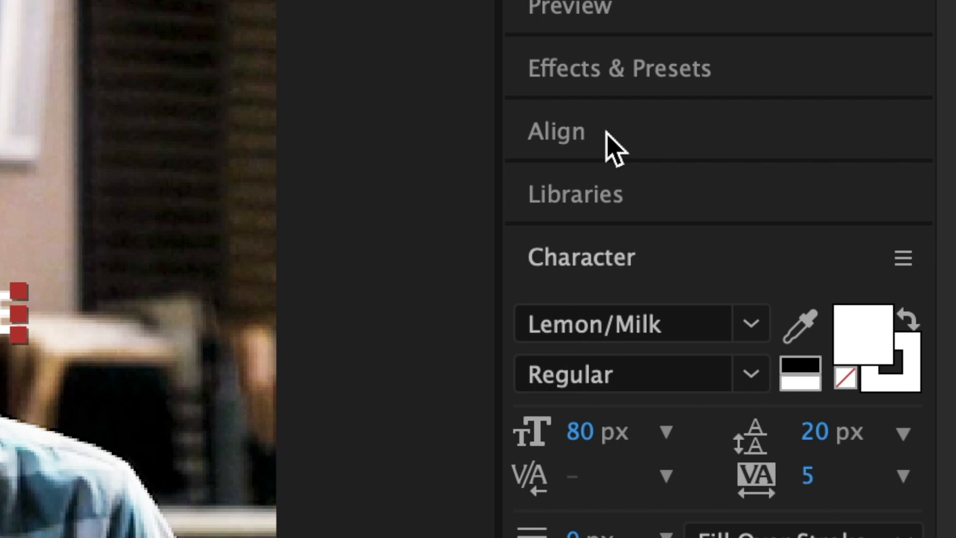
- Center the text layer horizontally on the composition
left_click(606, 133)
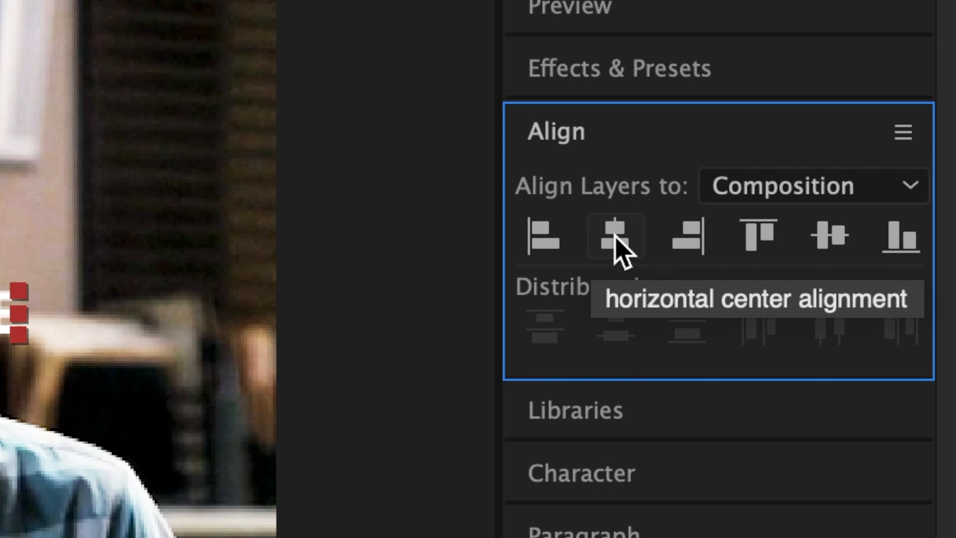
left_click(616, 239)
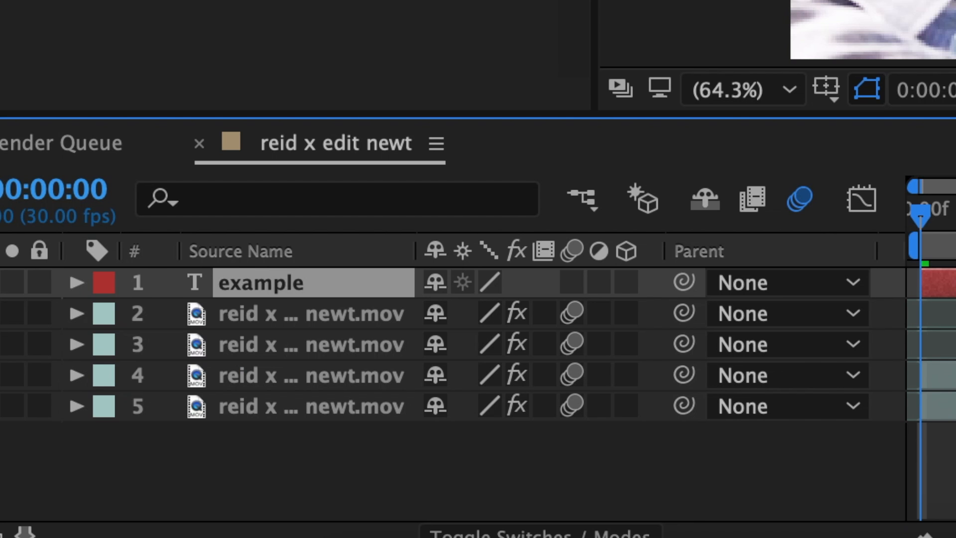
- Increase the text layer's scale by scrubbing the Scale value
key("s")
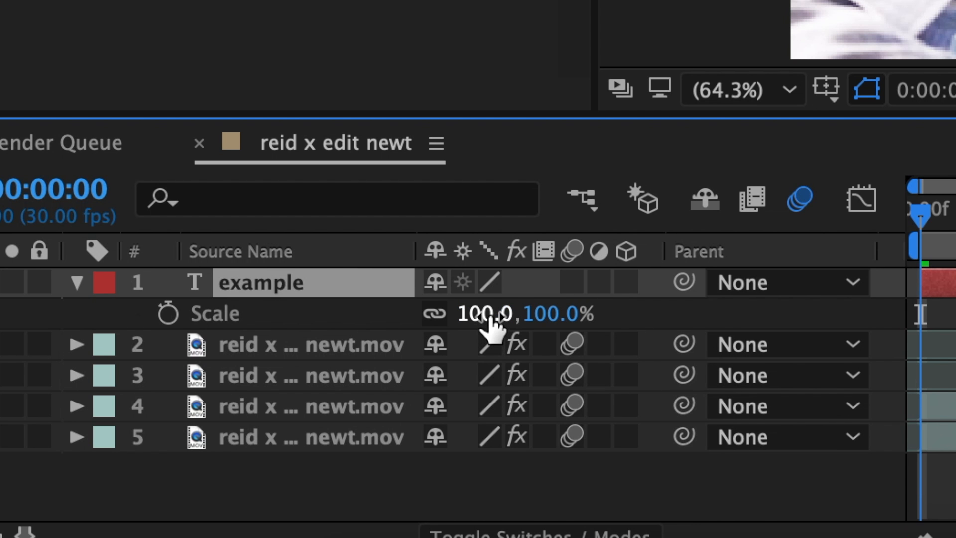
left_click_drag(491, 324, 636, 324)
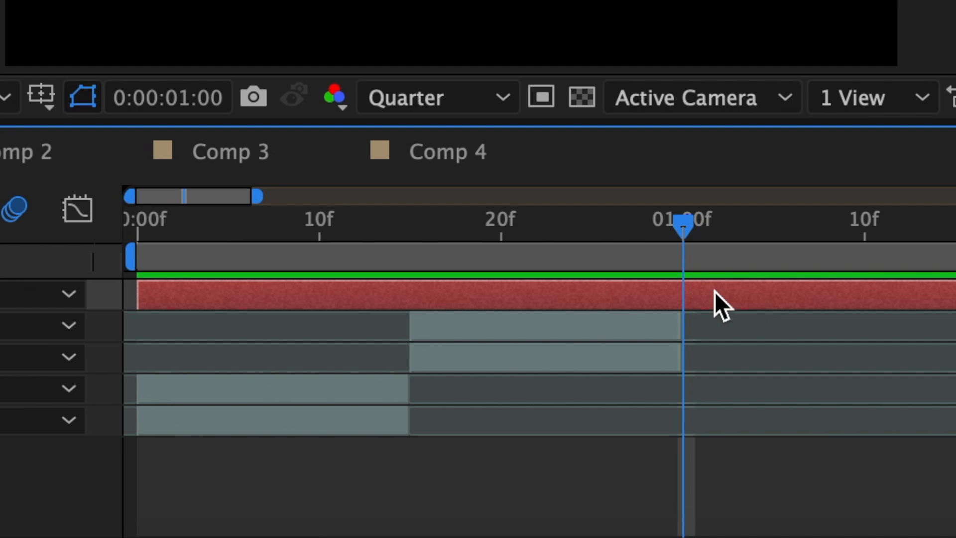
- Pre-compose the text layer, moving all attributes into the new composition
right_click(535, 294)
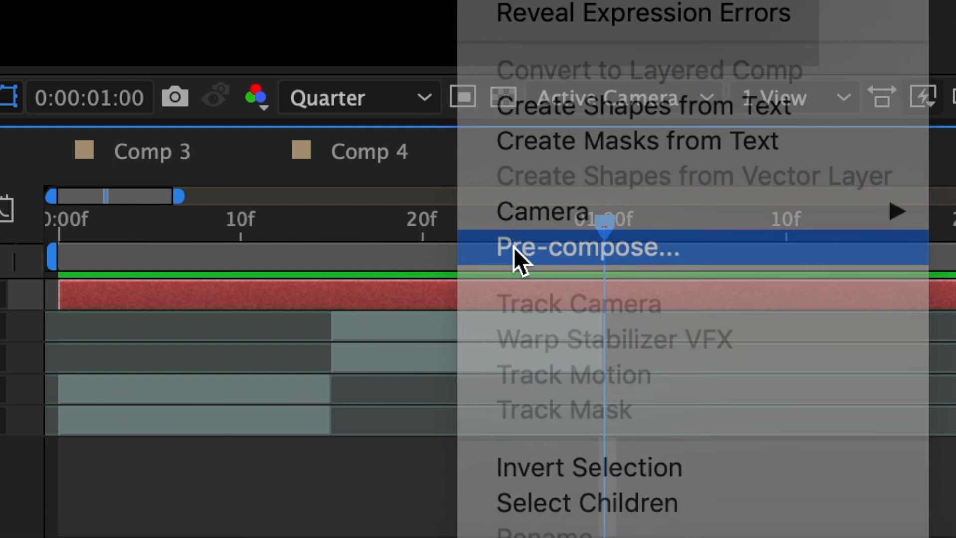
left_click(513, 246)
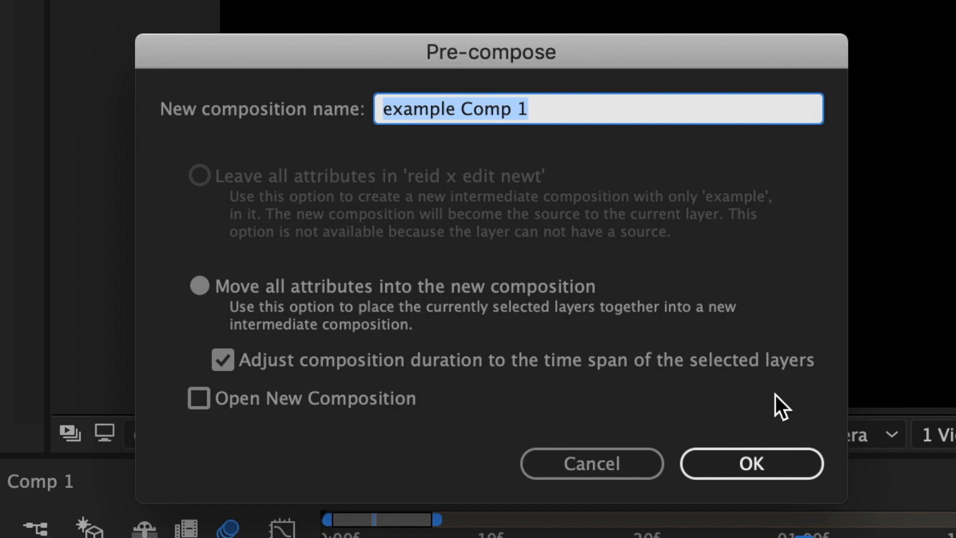
left_click(753, 470)
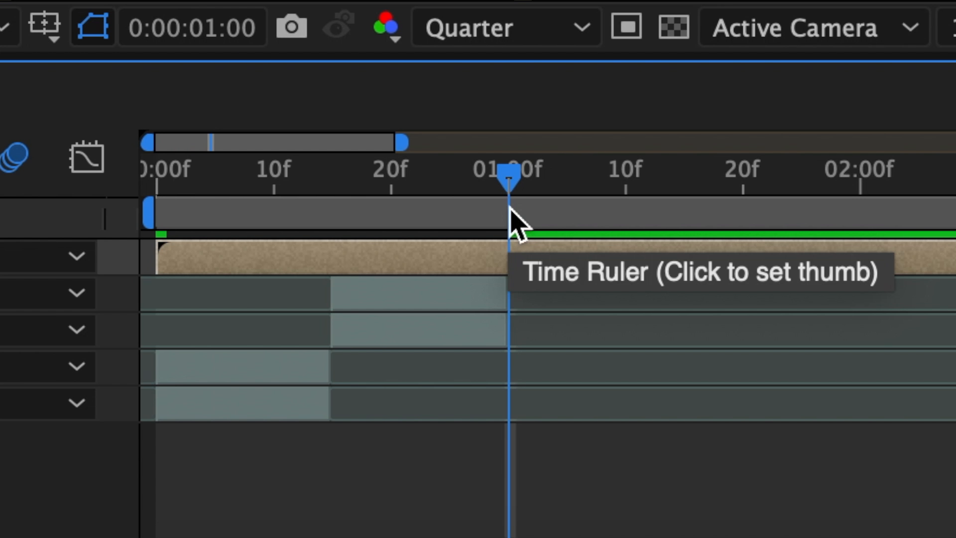
- Split the text pre-comp at 01:00f and delete the part after the split
key("super+shift+d")
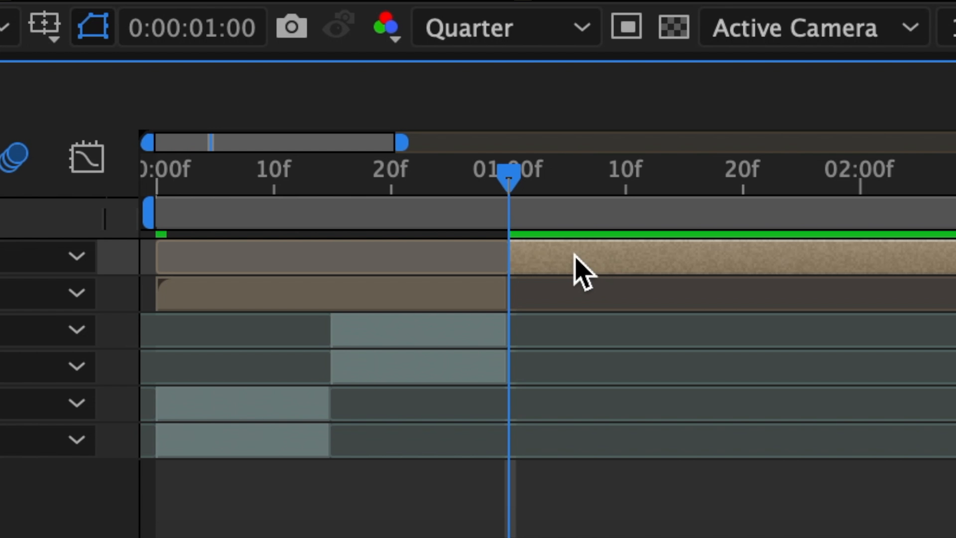
key("Delete")
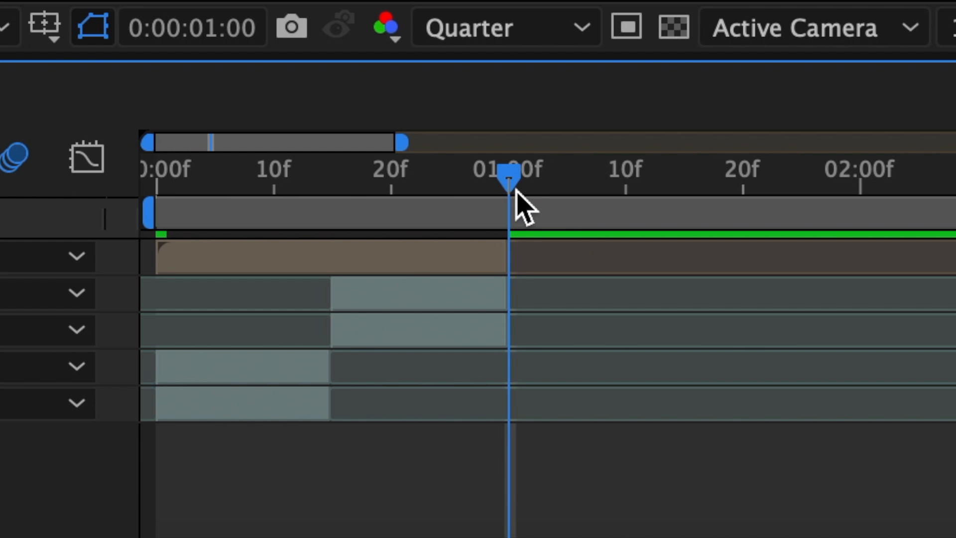
- Split the text pre-comp at the 15-frame cut and move its first part down above the first clip's layers
left_click_drag(498, 186, 332, 186)
left_click(360, 245)
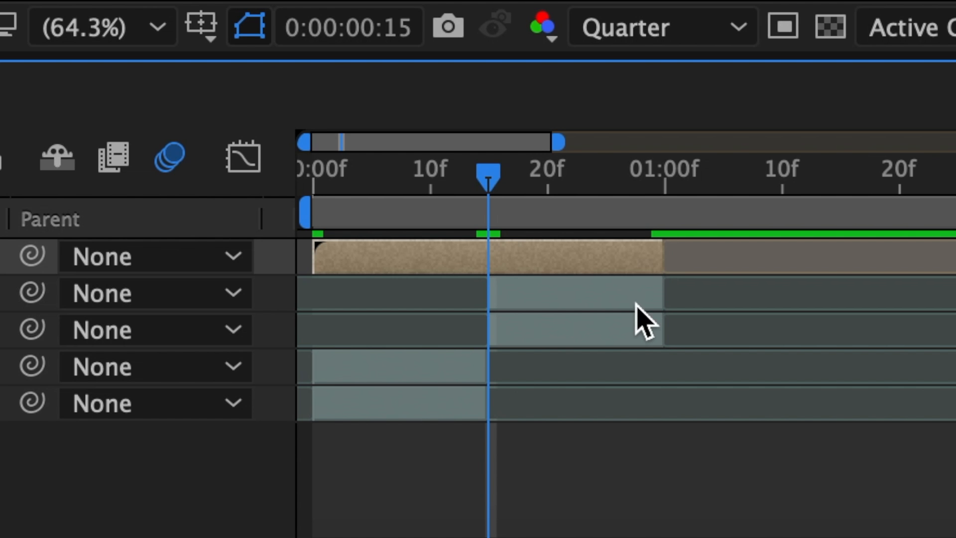
key("super+shift+d")
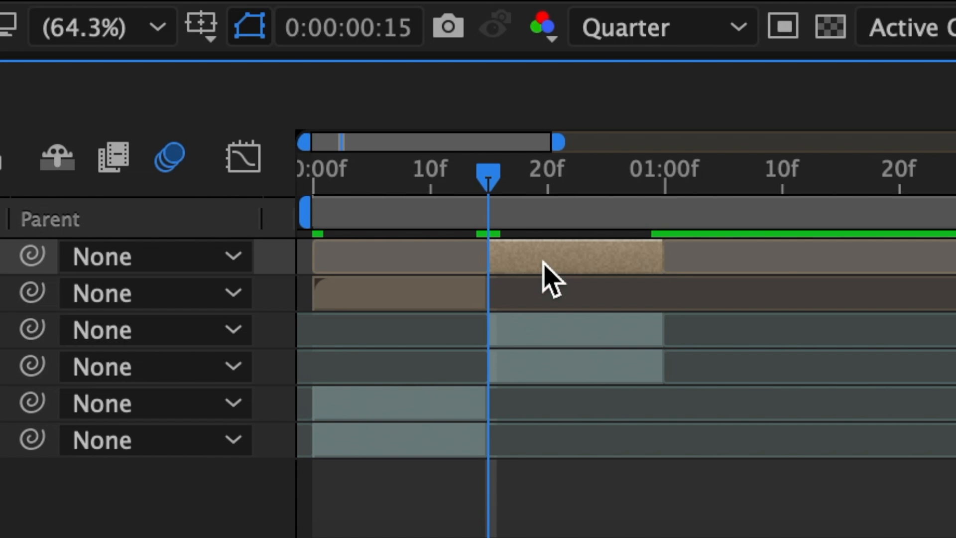
left_click_drag(177, 356, 177, 411)
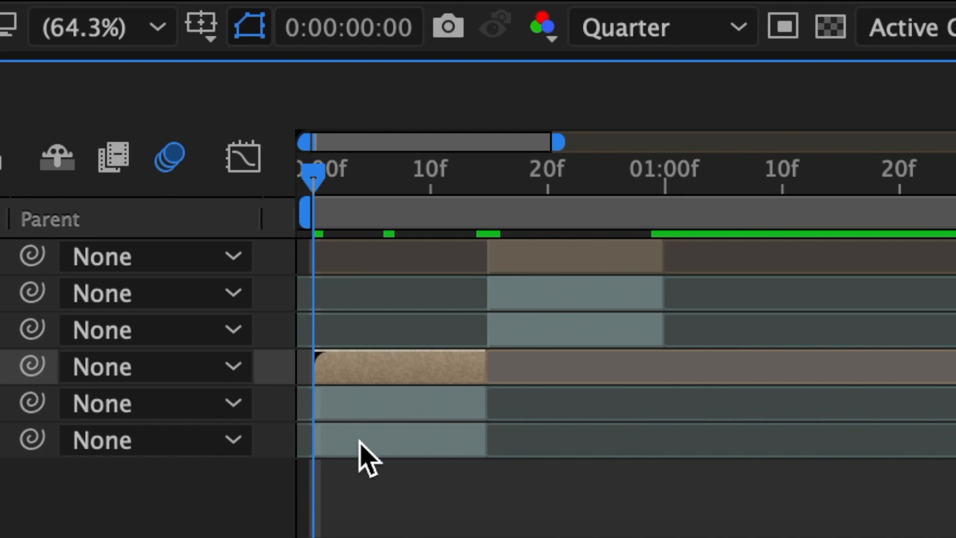
- Set the first clip's upper copy to use Luma Matte "Pre-comp 2" as its track matte
left_click(709, 479)
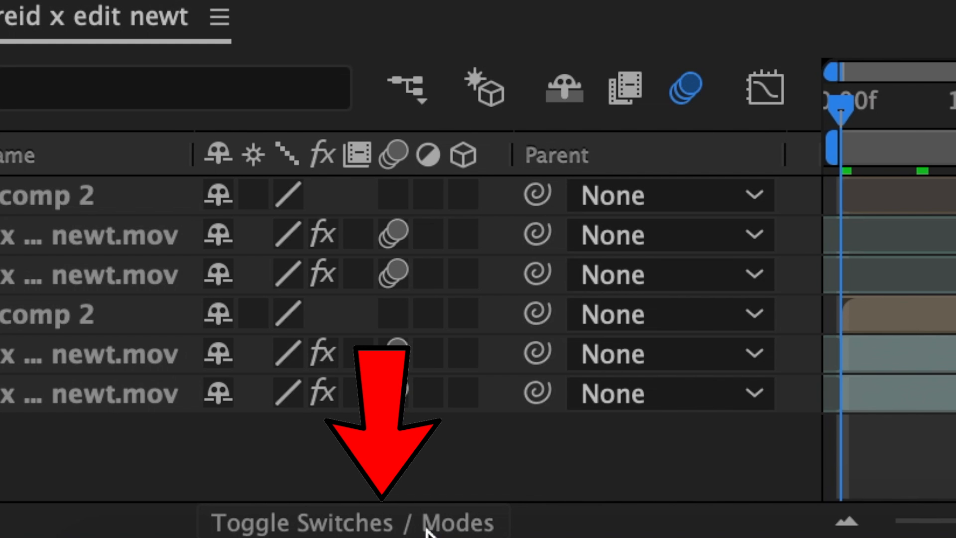
left_click(423, 528)
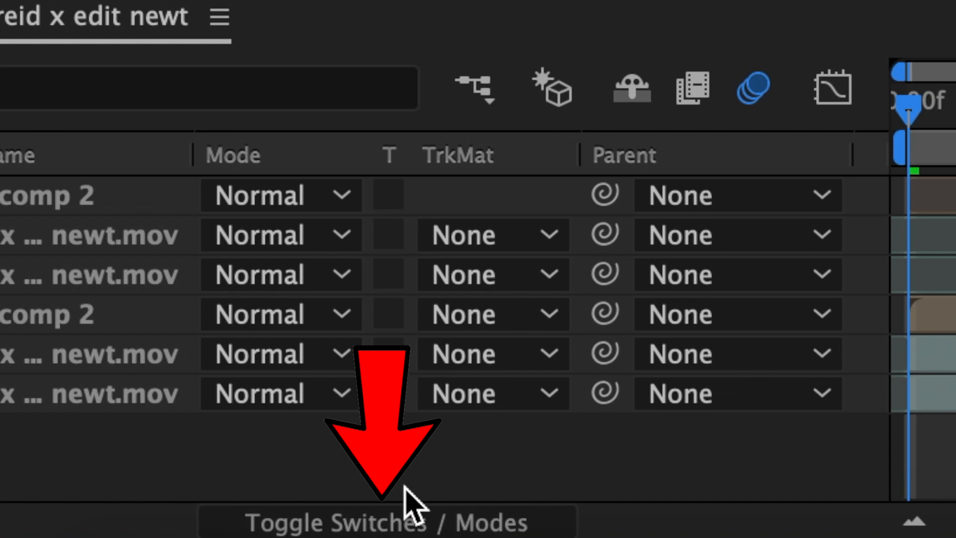
left_click(940, 355)
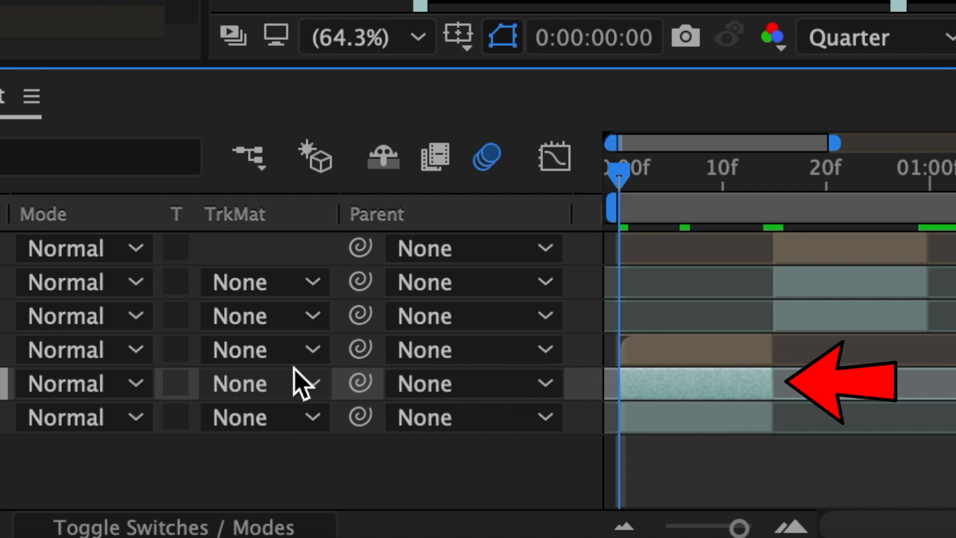
left_click(294, 370)
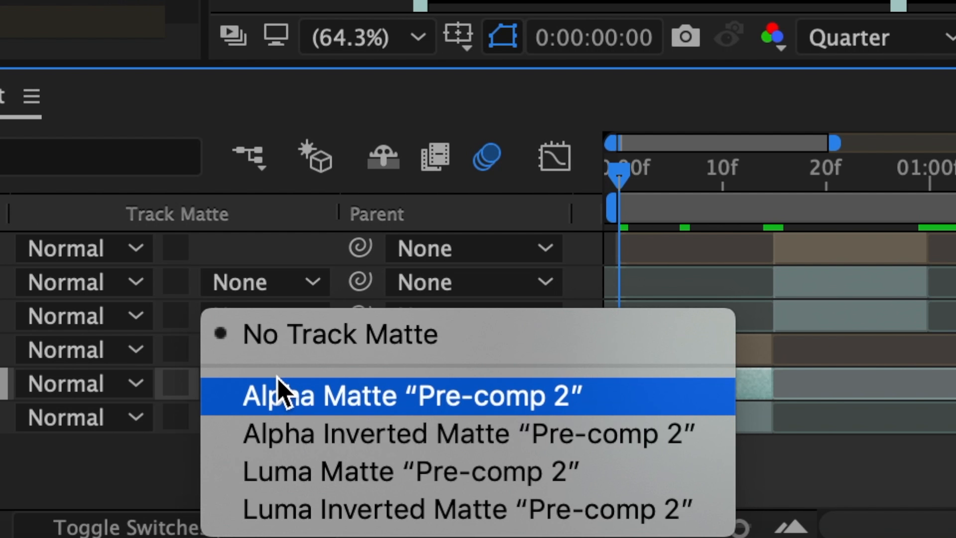
left_click(336, 473)
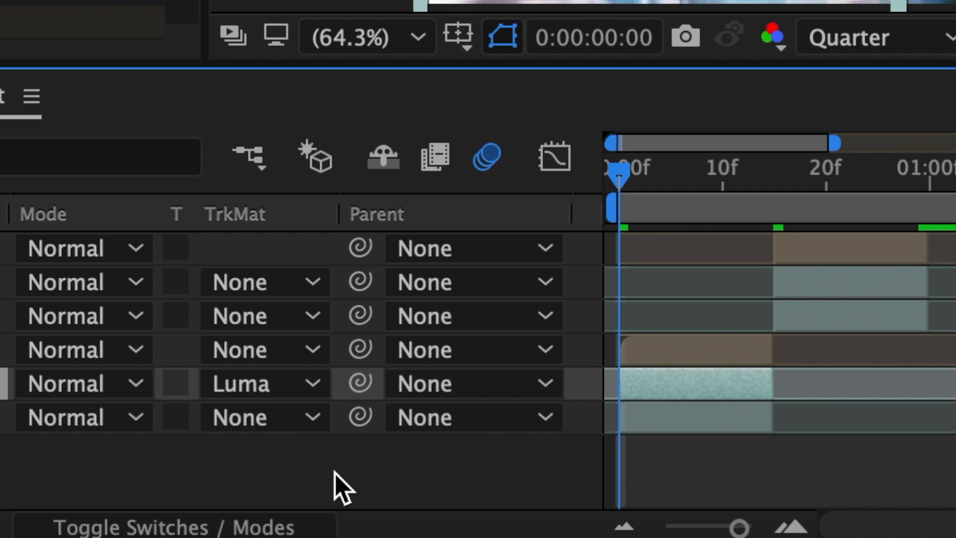
- Set a luma track matte from the text pre-comp on the second clip's upper copy
left_click(835, 289)
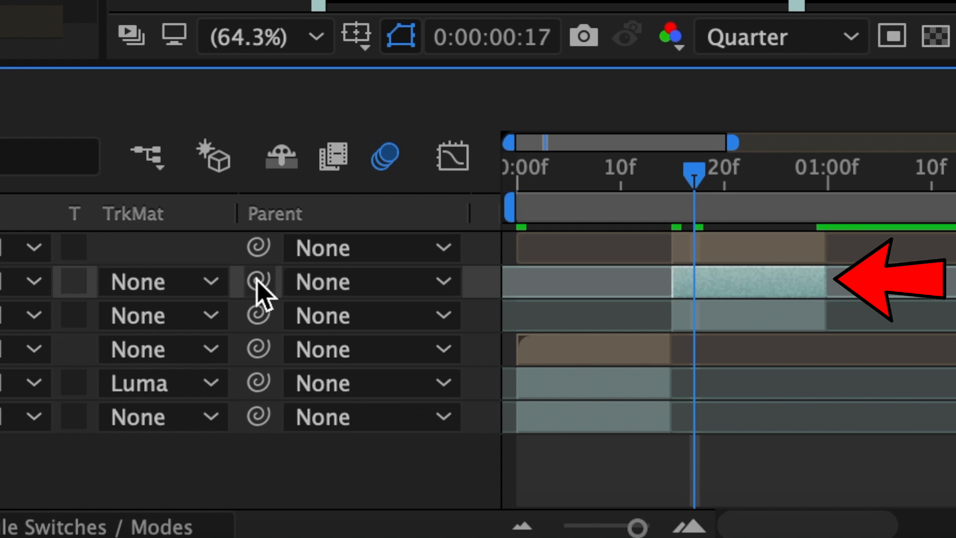
left_click(192, 282)
left_click(222, 468)
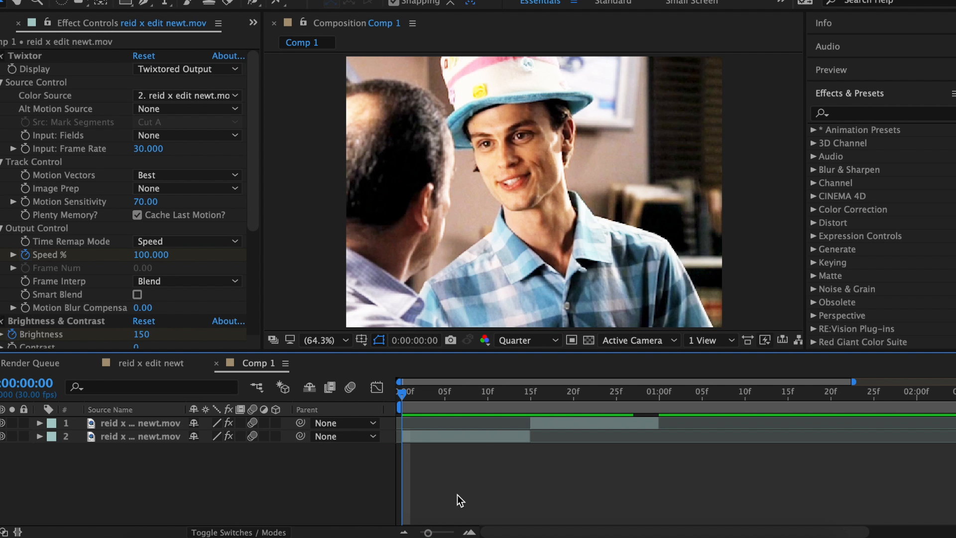
- Duplicate the lower clip layer in Comp 1
left_click(439, 434)
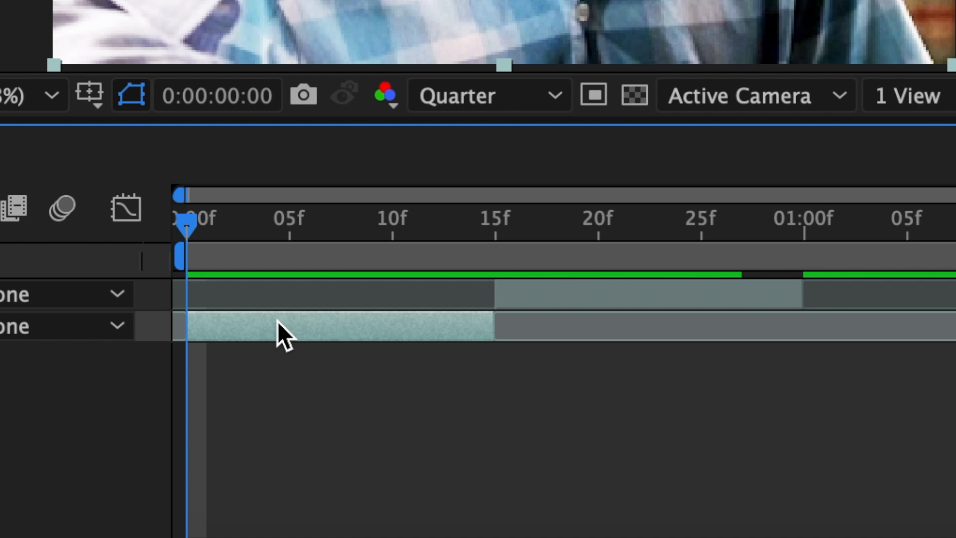
key("ctrl+d")
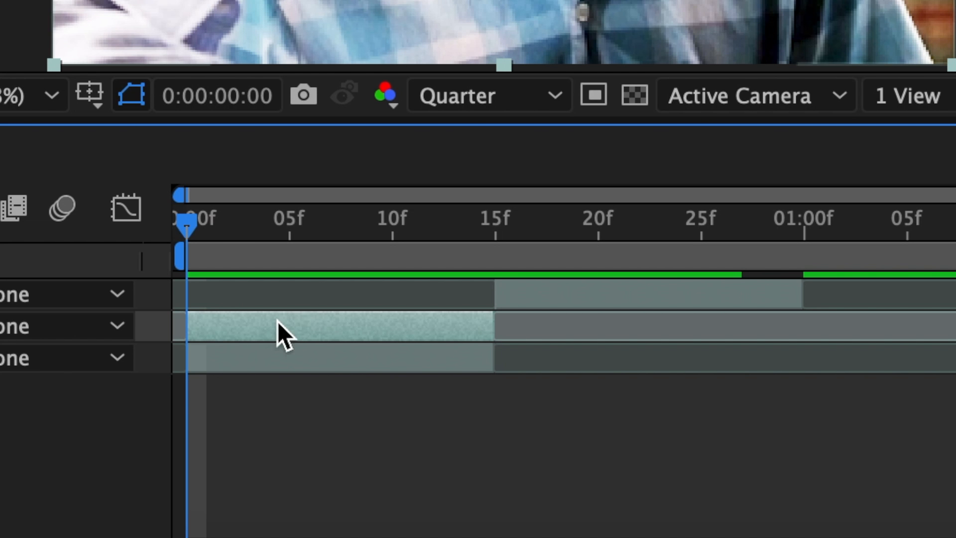
- Create another copy of the first clip's layer in the timeline
left_click(528, 291)
key("ctrl+d")
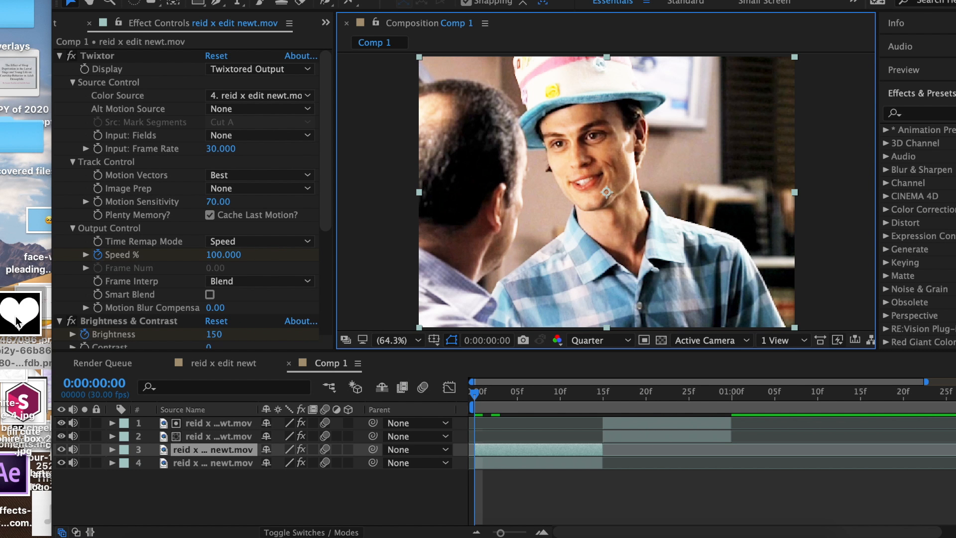
- Bring the heart image into Comp 1 and scale it up
left_click_drag(0, 26, 364, 415)
left_click(301, 354)
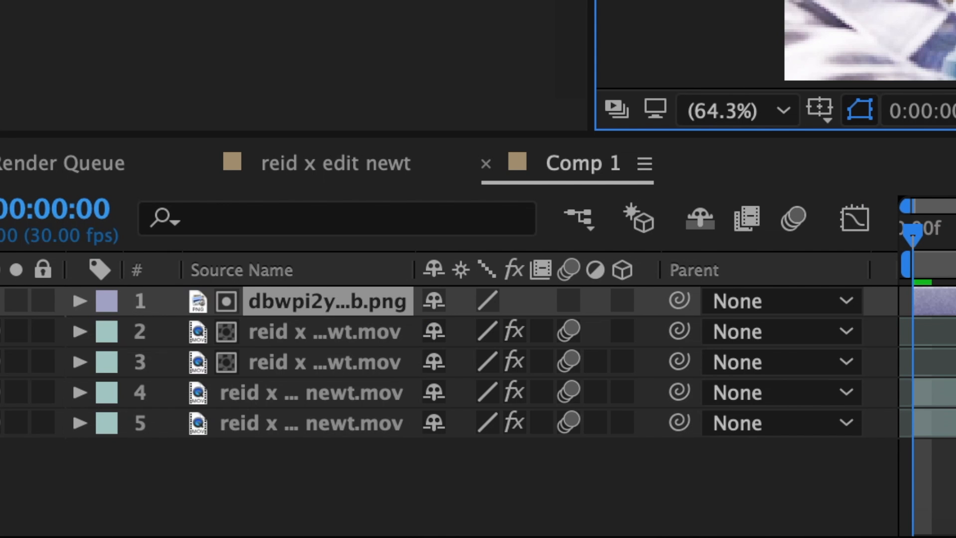
key("s")
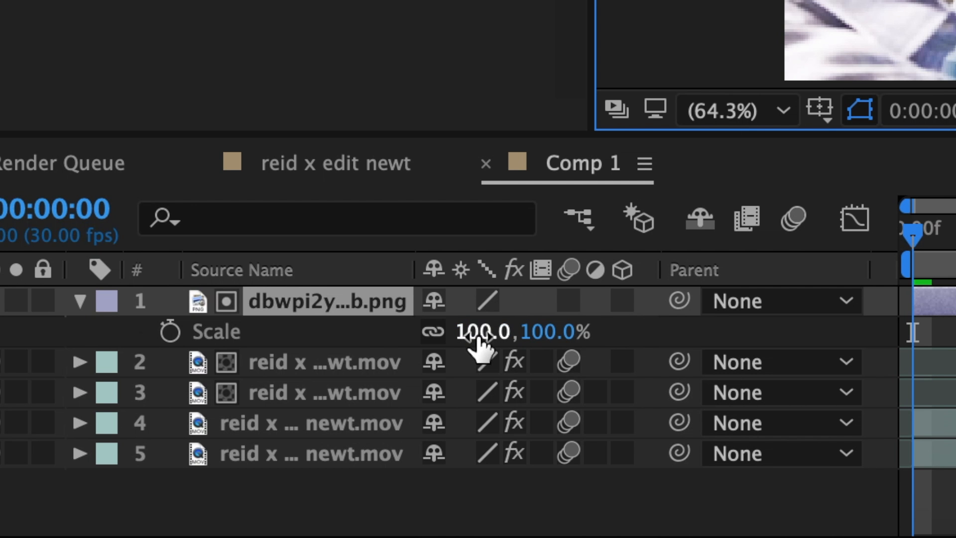
left_click_drag(480, 332, 515, 332)
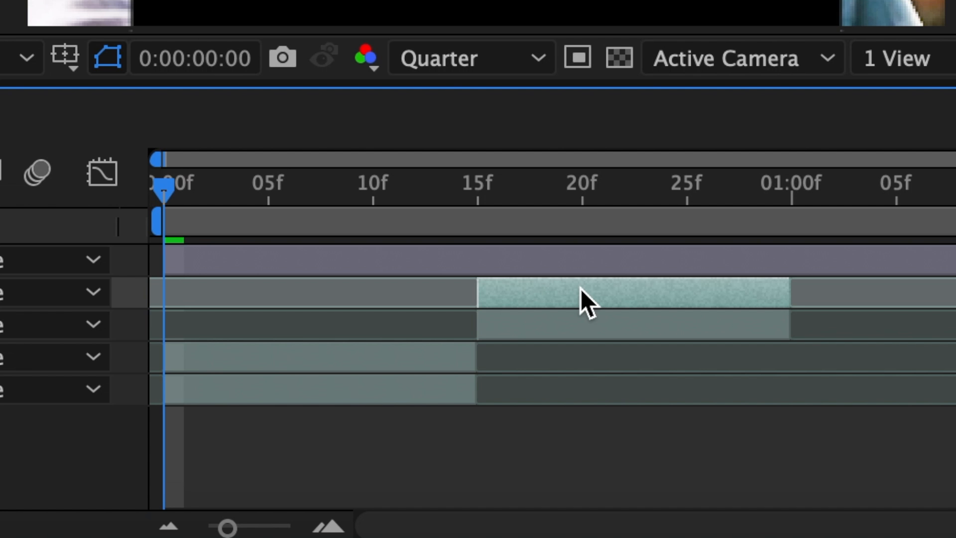
- Create a new black solid layer at comp size
left_click(99, 10)
mouse_move(133, 50)
left_click(612, 105)
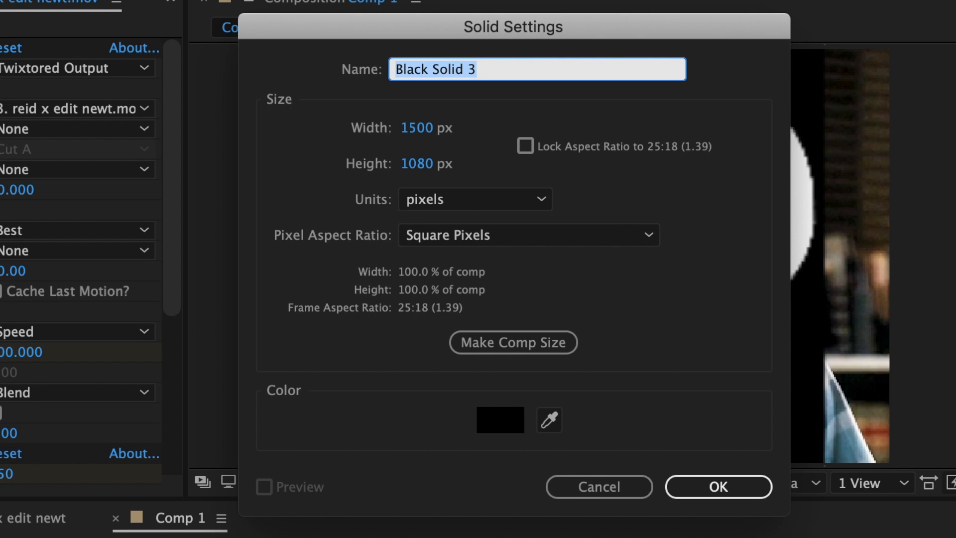
left_click(734, 489)
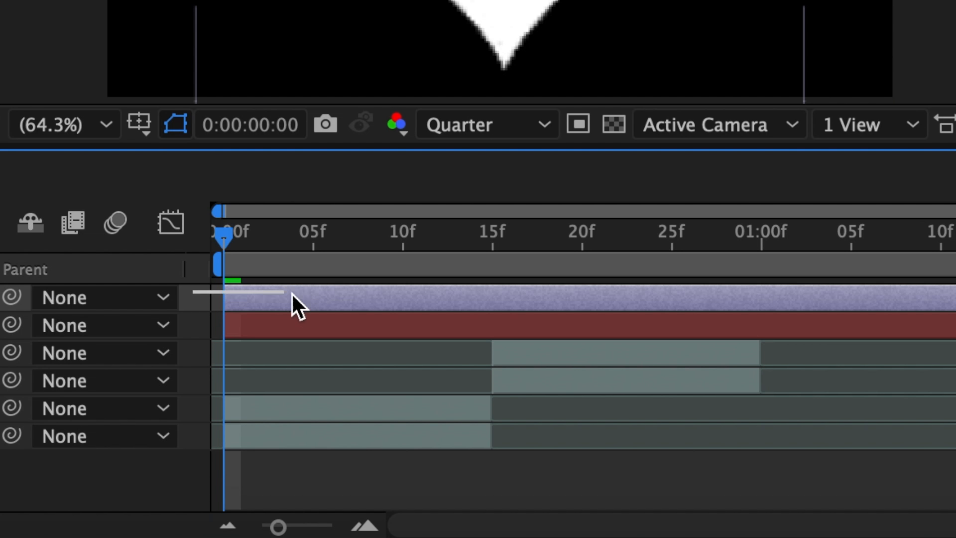
- Pre-compose the heart image together with the black solid
left_click_drag(292, 294, 310, 322)
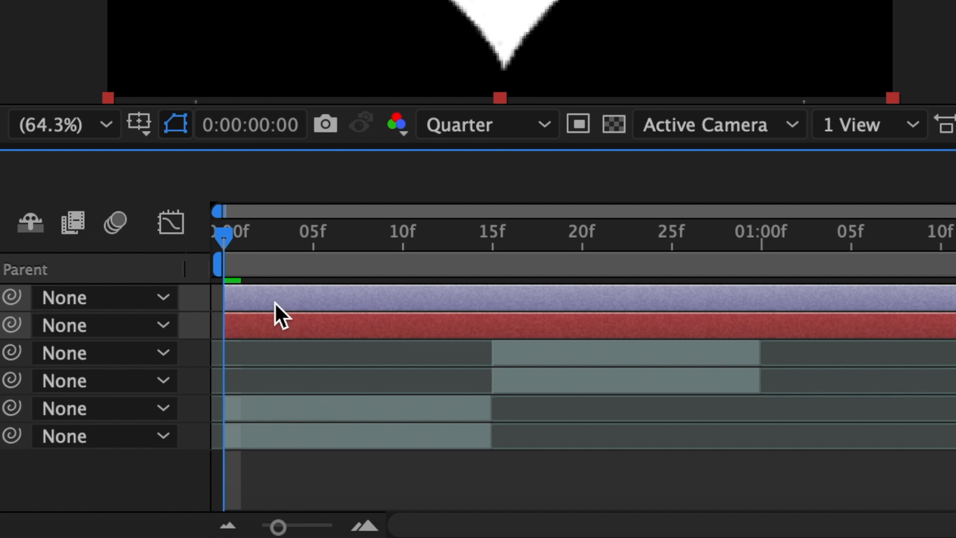
right_click(276, 303)
left_click(370, 255)
left_click(658, 148)
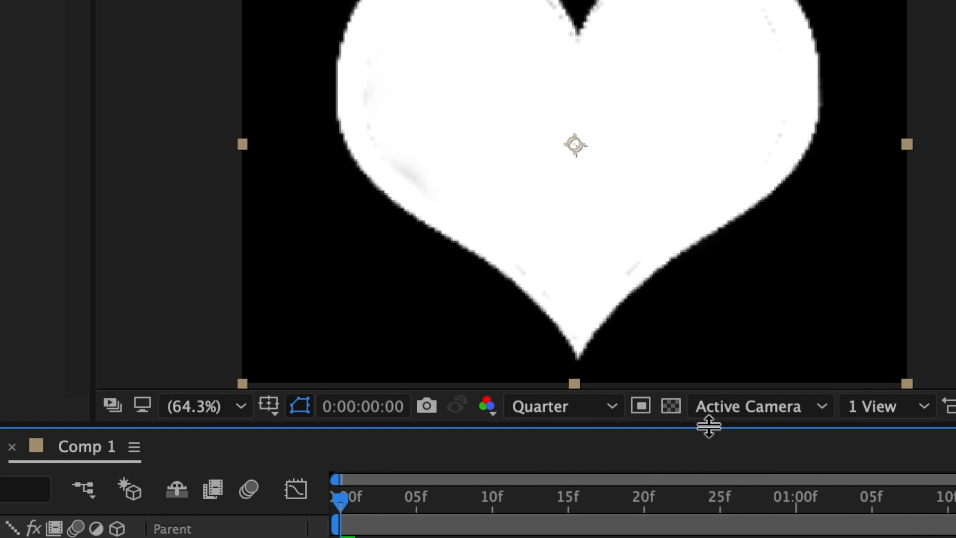
- Trim the heart pre-comp so it ends at 01:00f
left_click(765, 251)
key("ctrl+d")
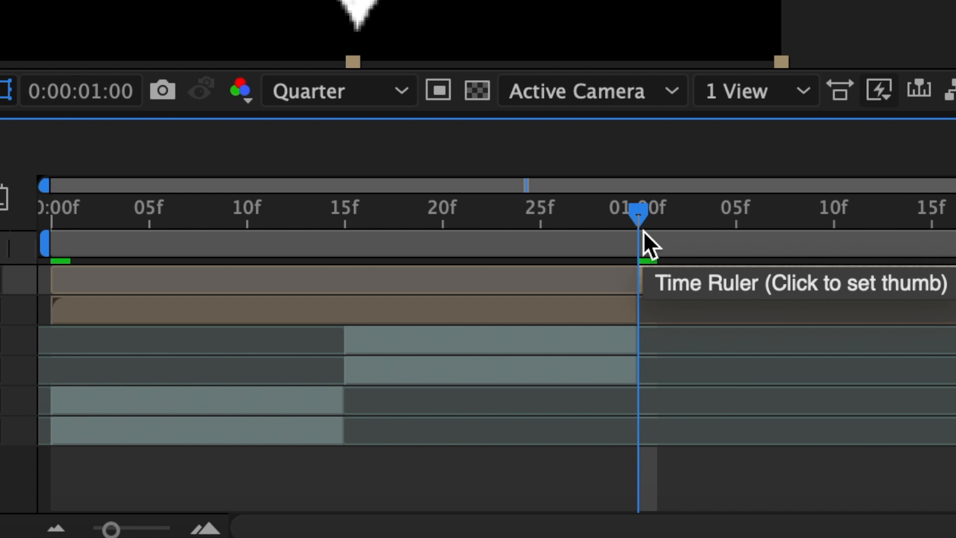
key("Delete")
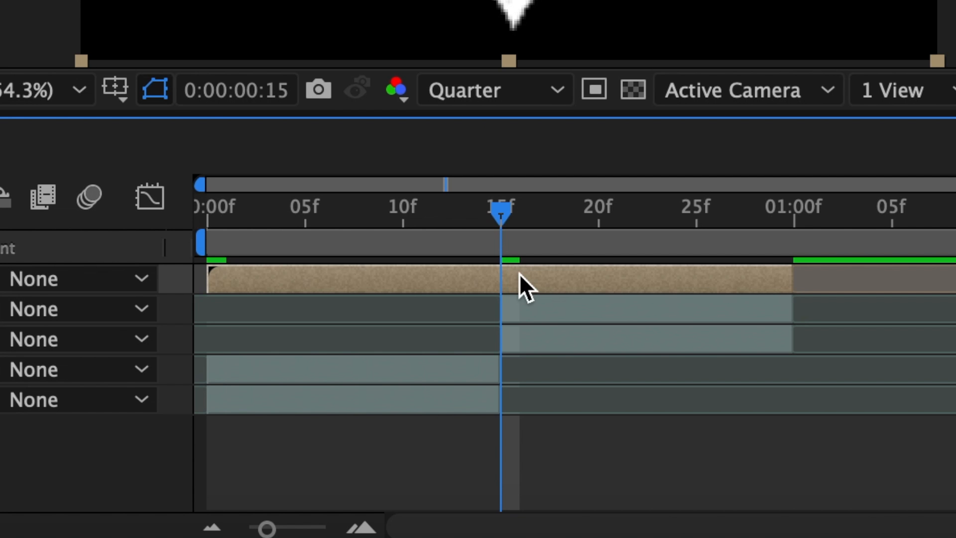
- Split the heart pre-comp at 15f and move its first part down above the first clip's layers
key("super+shift+d")
left_click_drag(128, 367, 170, 421)
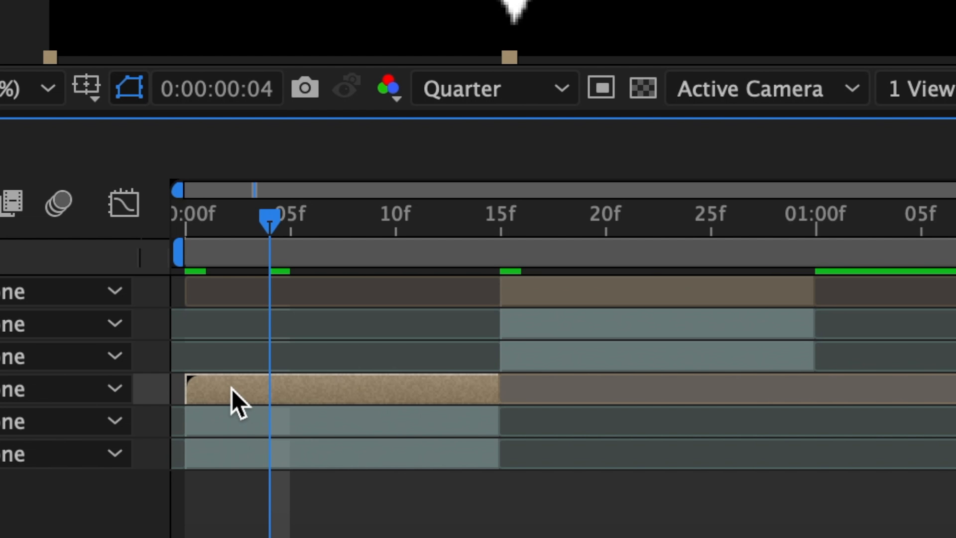
- Paste copies of the heart pre-comp above the lower copy of each clip
left_click(202, 455)
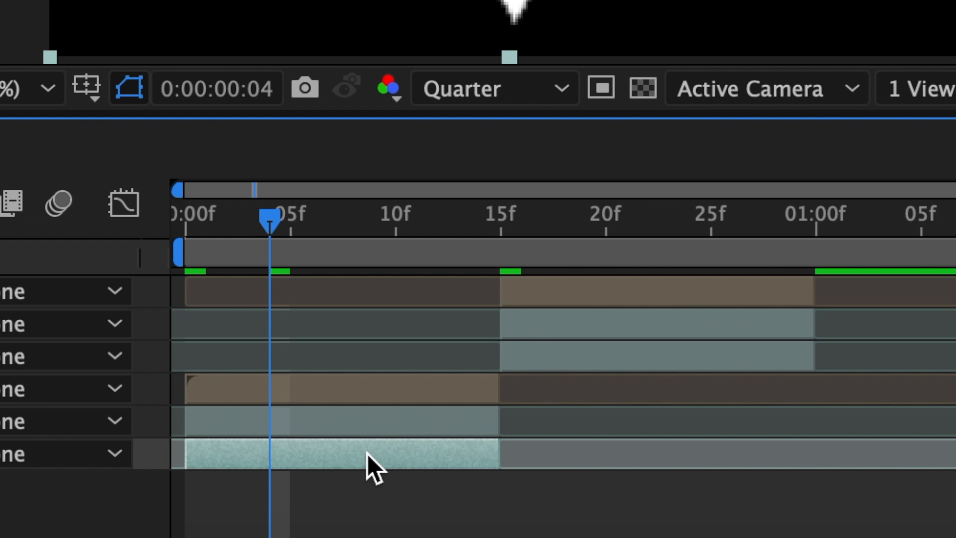
key("ctrl+v")
left_click(467, 510)
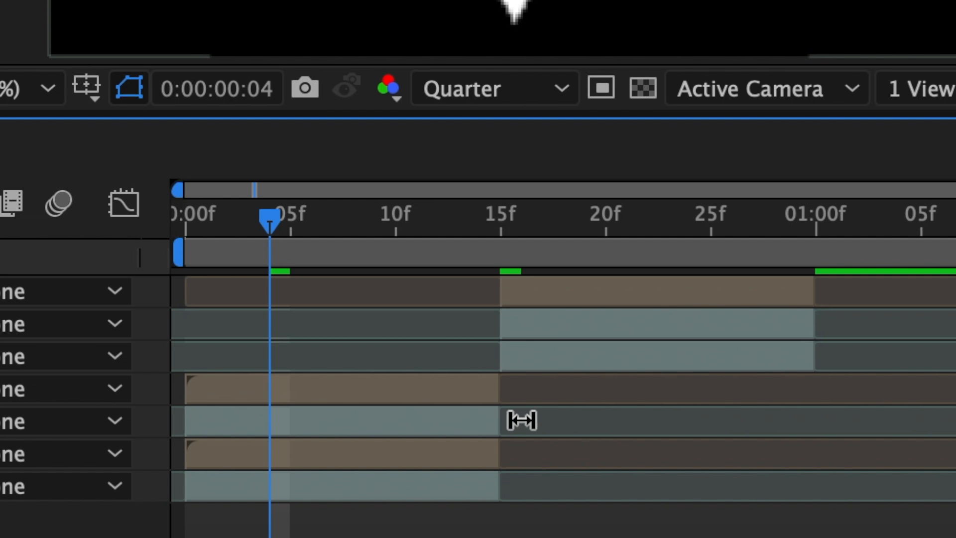
left_click(630, 298)
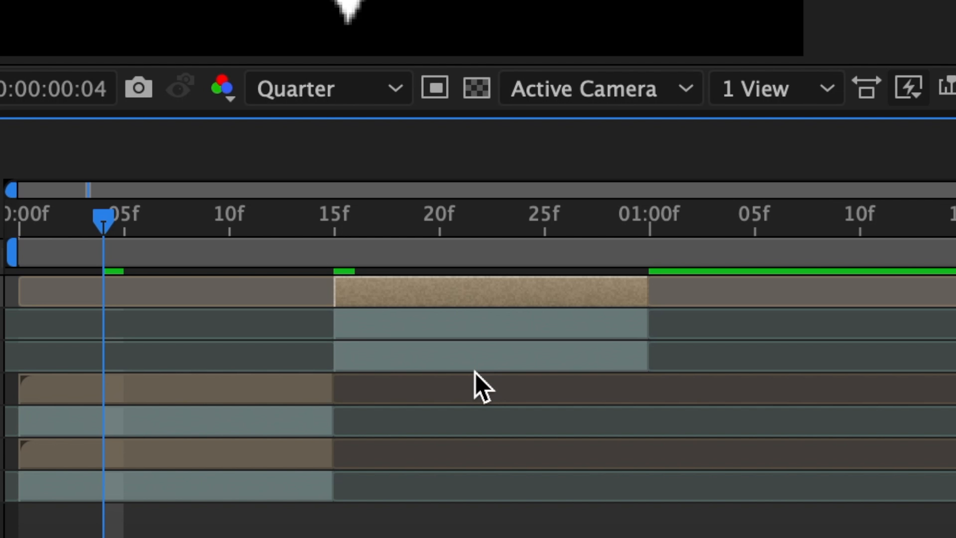
left_click(469, 351)
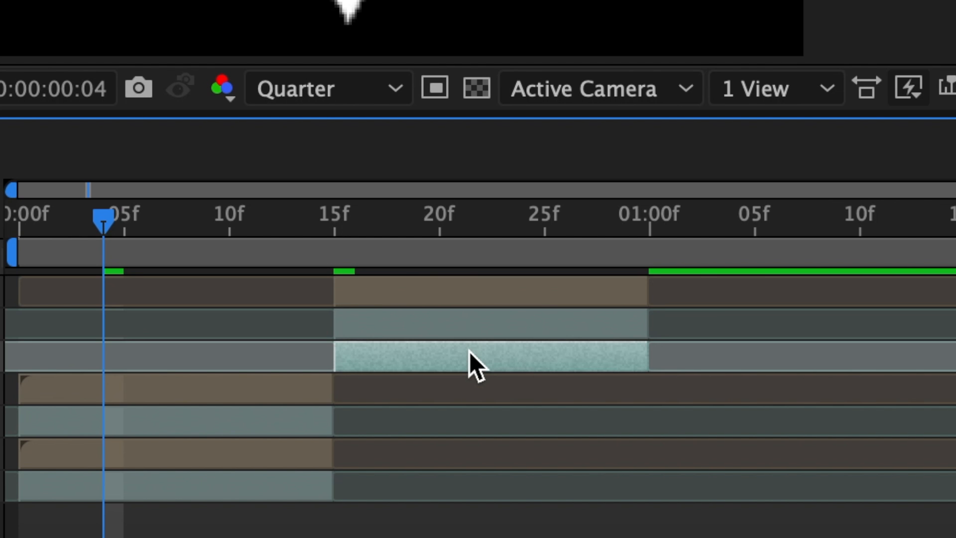
key("ctrl+v")
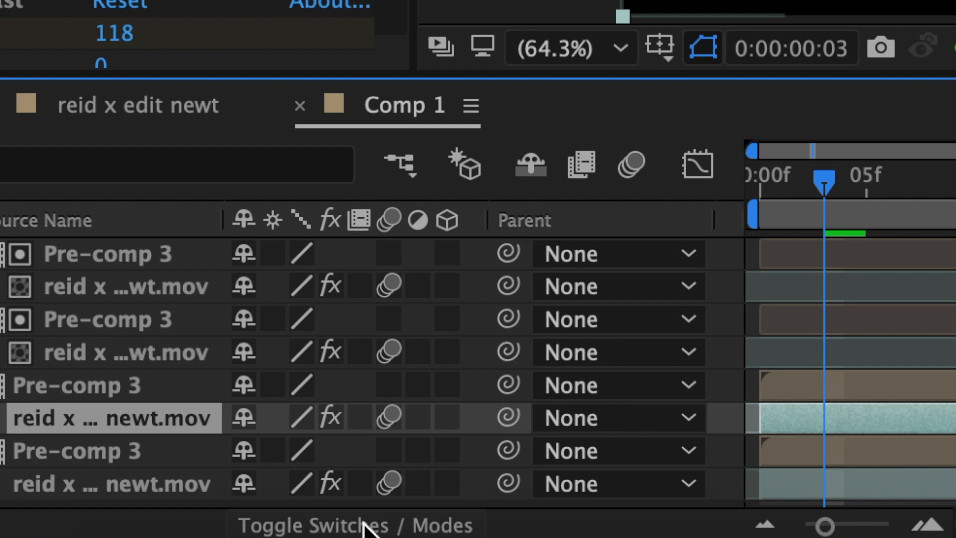
- Give the first clip's copies Luma Matte "Pre-comp 3" and Luma Inverted Matte "Pre-comp 3" respectively
left_click(364, 522)
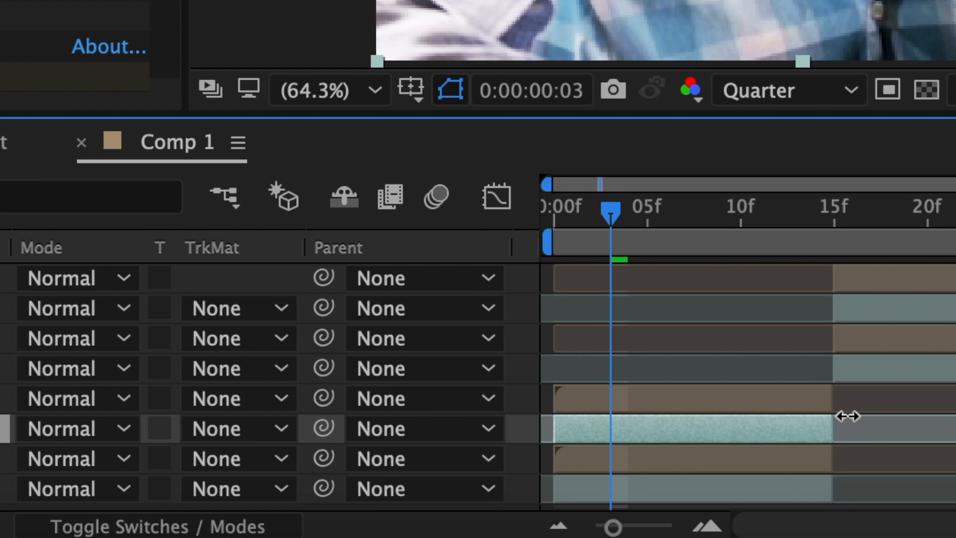
left_click(258, 428)
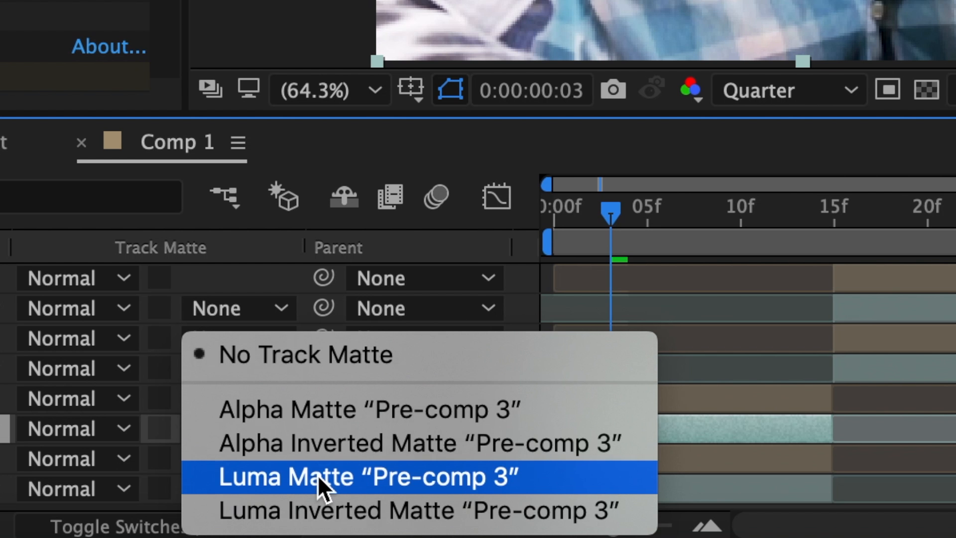
left_click(318, 475)
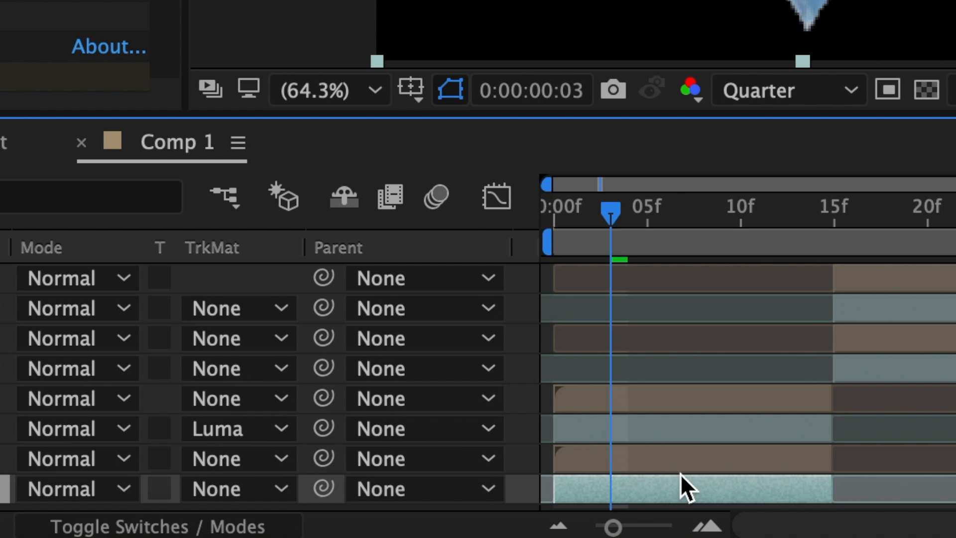
left_click(256, 490)
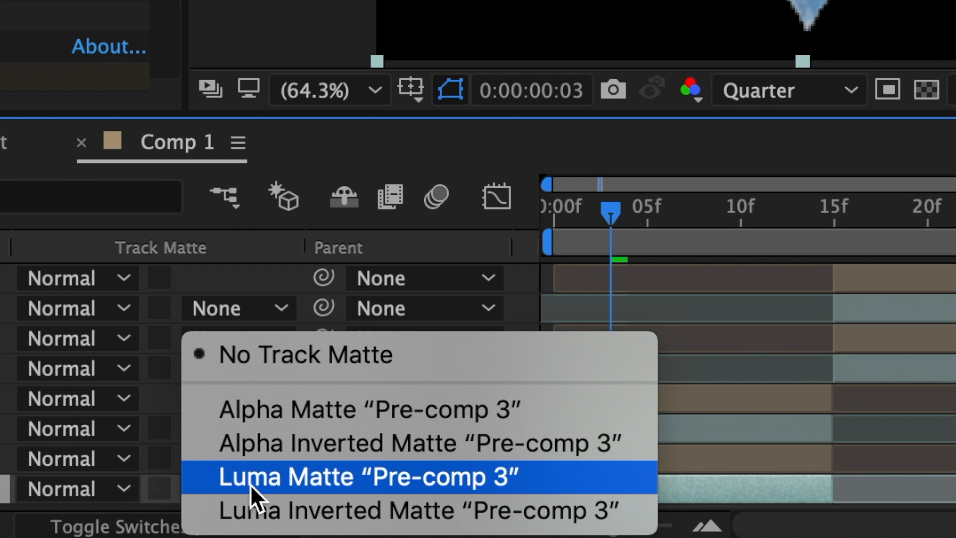
left_click(286, 519)
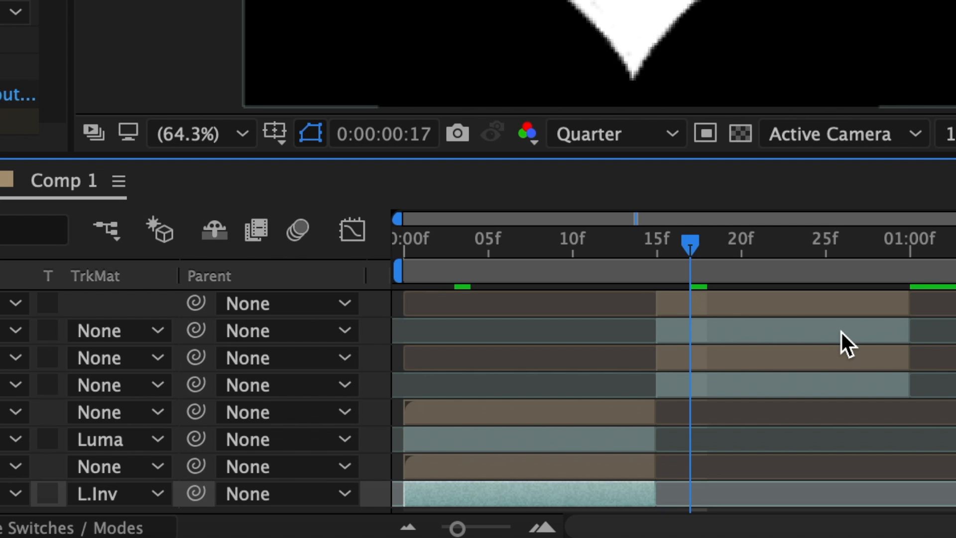
- Give the second clip's copies Luma Matte and Luma Inverted Matte from their heart pre-comps
left_click(768, 341)
left_click(149, 330)
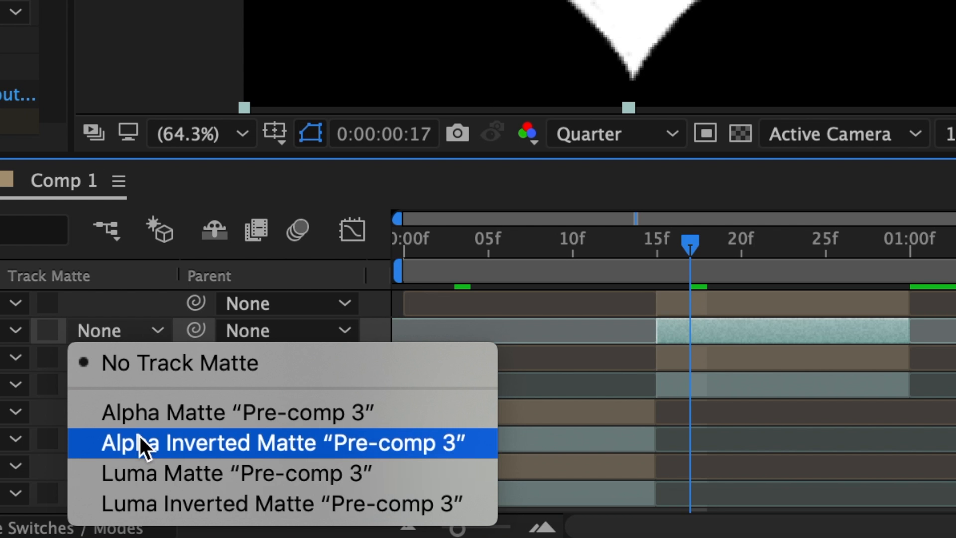
left_click(140, 473)
left_click(655, 393)
left_click(106, 386)
left_click(137, 510)
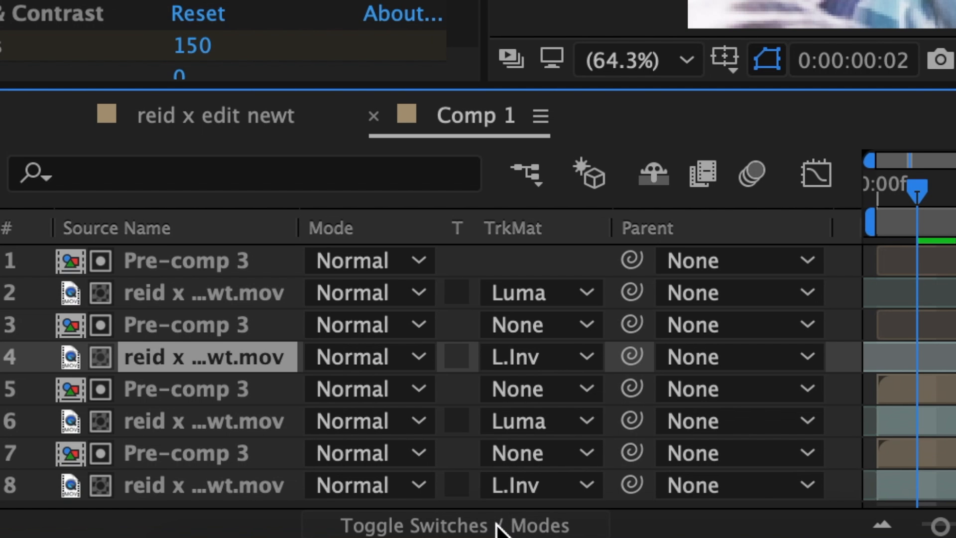
- Pre-compose the first clip's luma-matted copy together with its heart matte
left_click(497, 523)
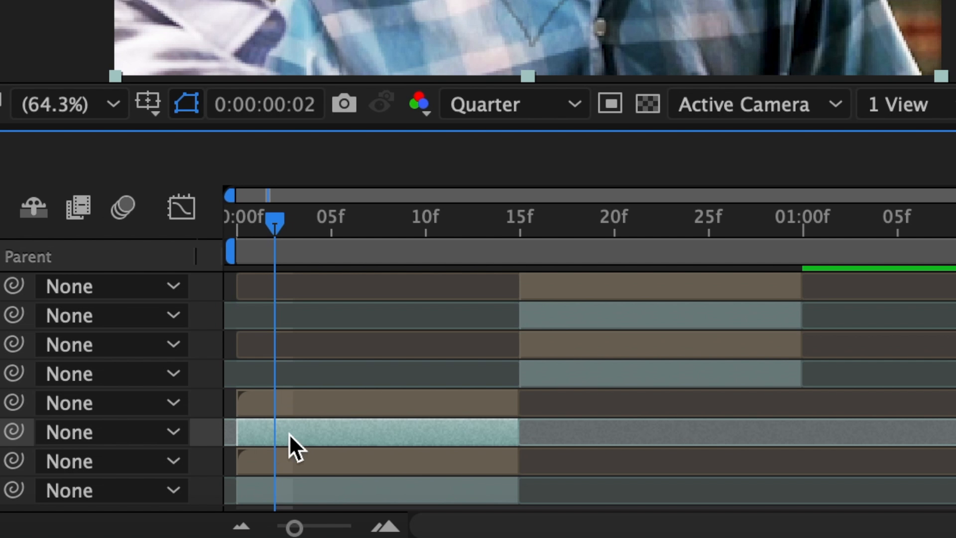
left_click(313, 406, "shift")
right_click(324, 407)
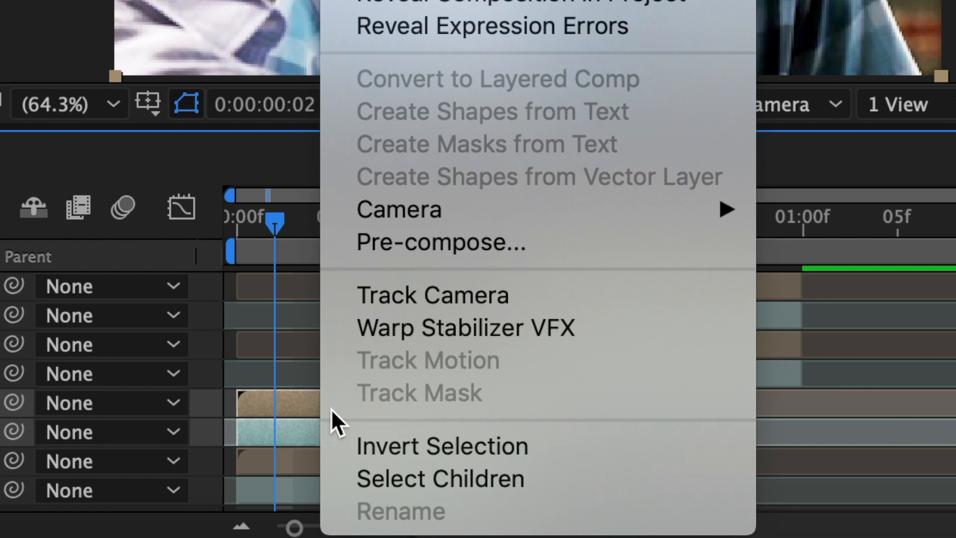
left_click(411, 242)
left_click(709, 480)
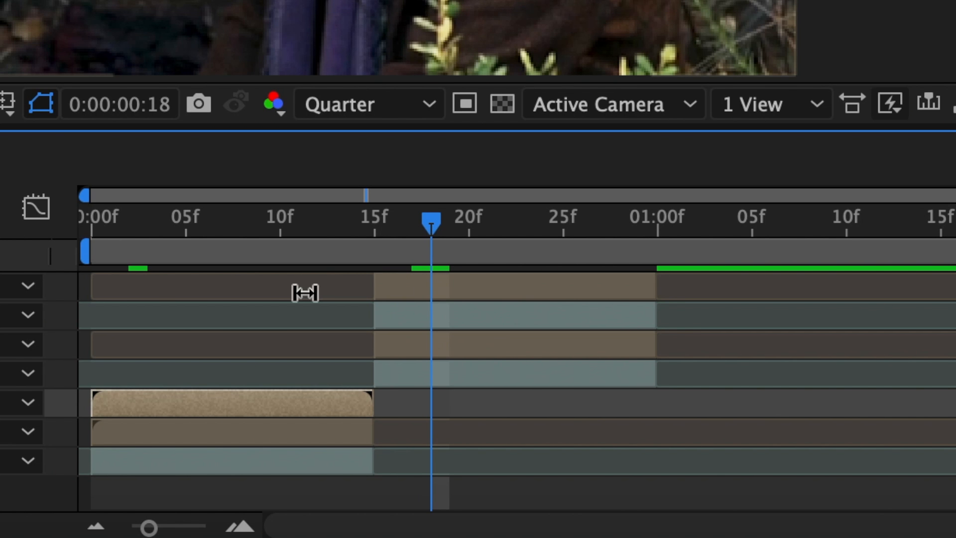
- Pre-compose the second clip's luma-matted copy together with its heart matte
left_click_drag(61, 282, 474, 328)
right_click(474, 329)
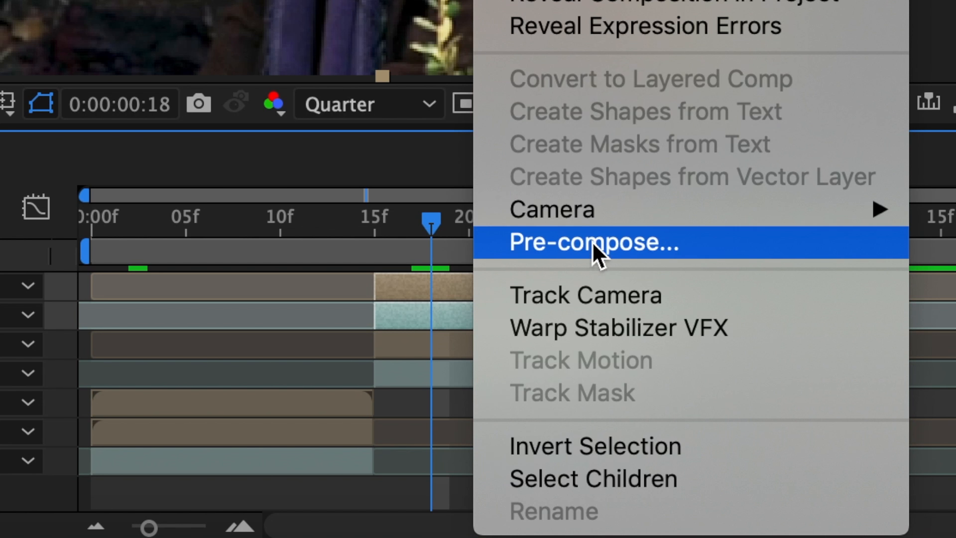
left_click(539, 244)
left_click(707, 481)
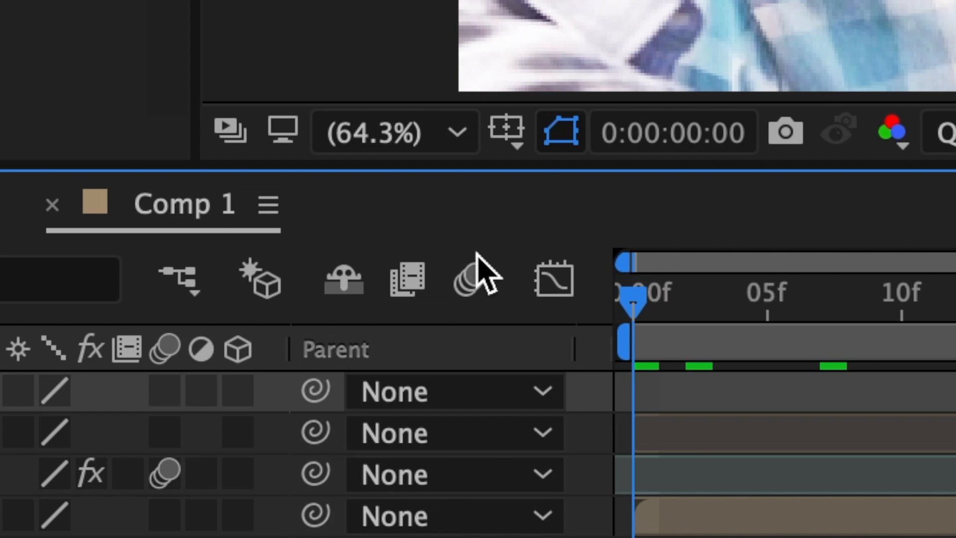
- Turn on composition motion blur and enable motion blur on both new pre-comps
left_click(472, 284)
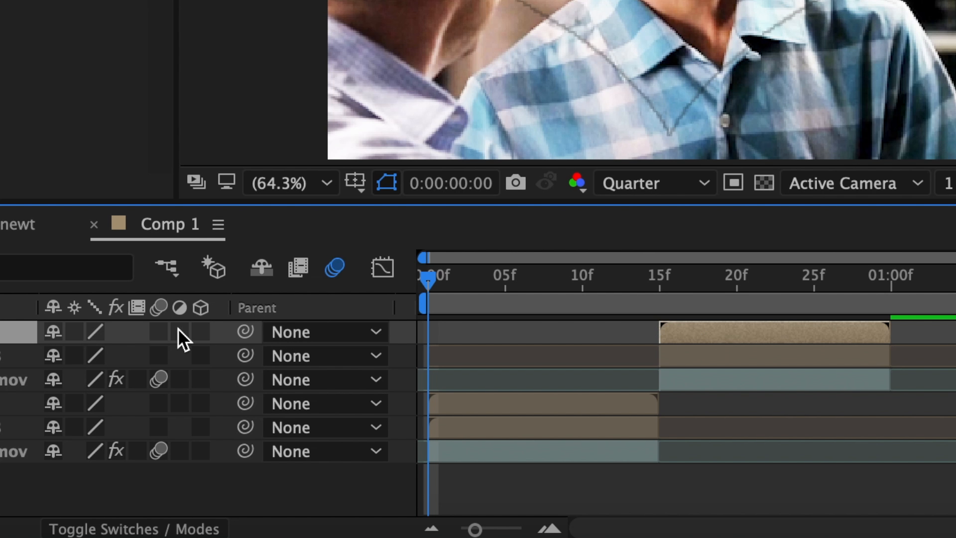
left_click(167, 330)
left_click(501, 404)
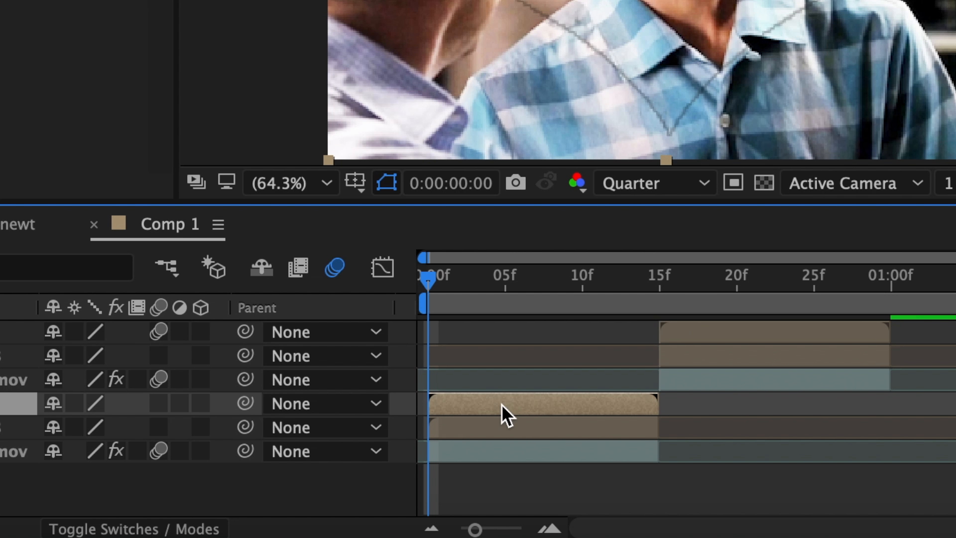
left_click(158, 404)
key("space")
- Make both new pre-comps 3D layers
left_click(200, 403)
left_click(796, 334)
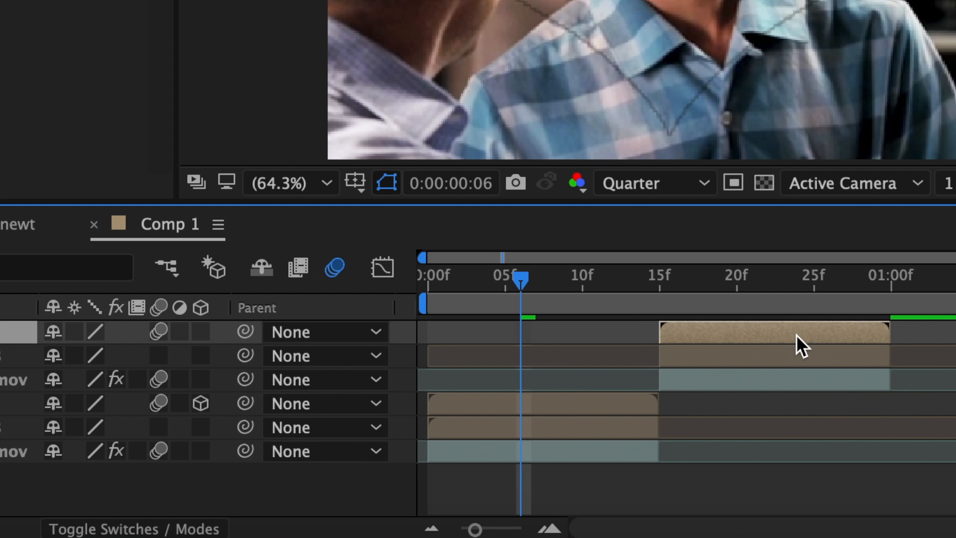
left_click(201, 331)
left_click(625, 405)
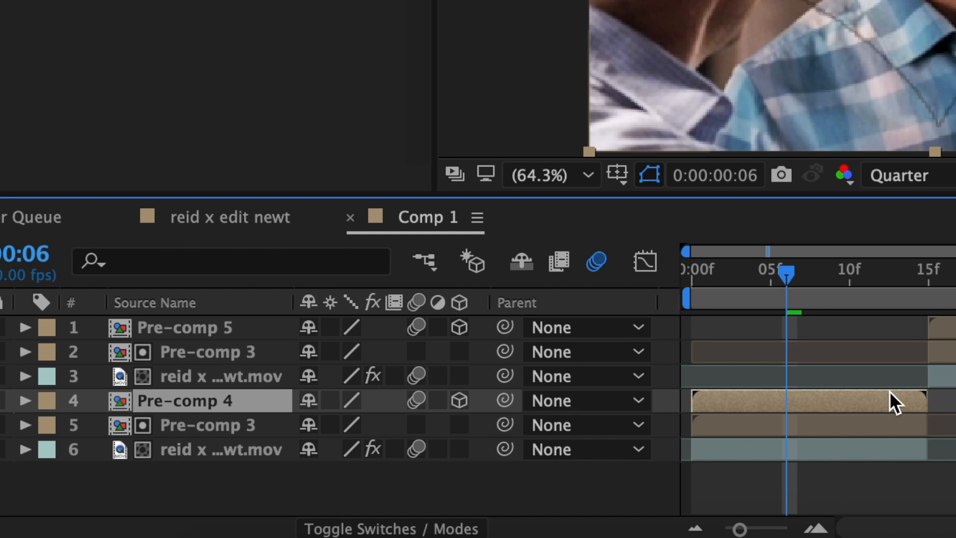
- Add a Y Rotation keyframe on the first clip's matted pre-comp at frame 3
key("r")
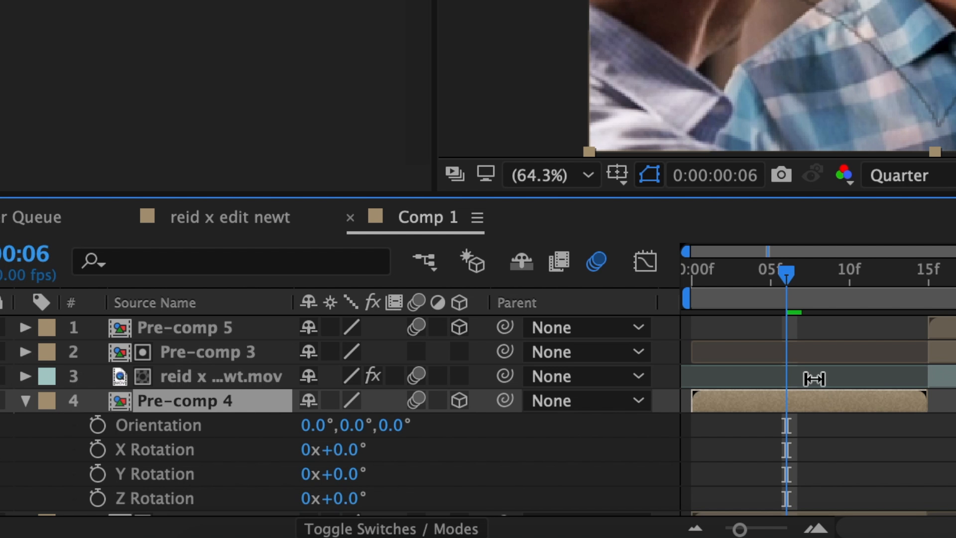
scroll(814, 379, "down", 2)
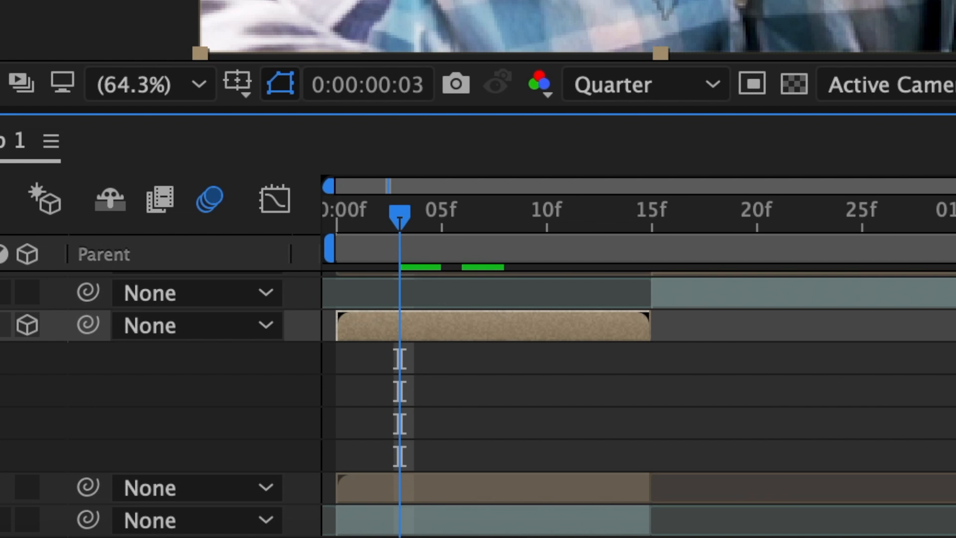
left_click(241, 394)
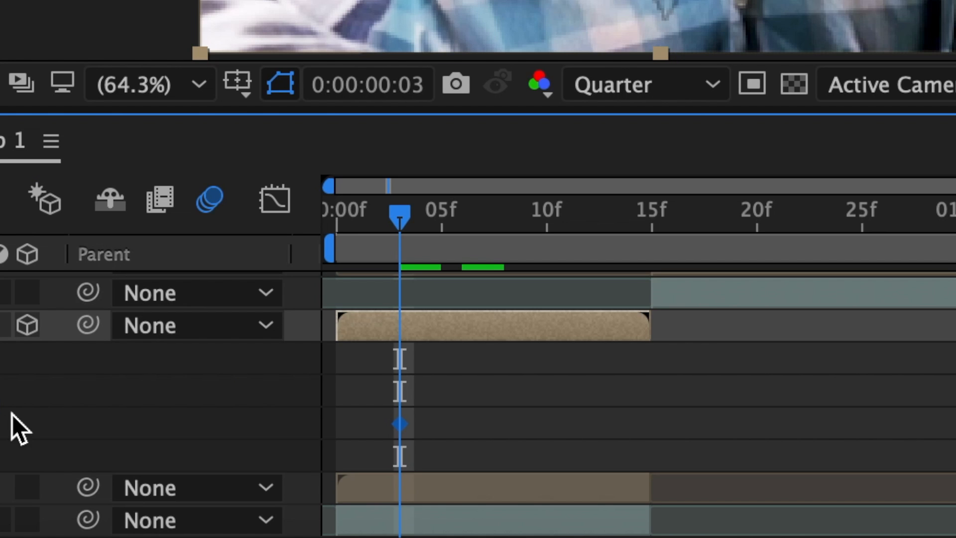
- Set the first clip's matted pre-comp Y Rotation to 70° at the layer's last frame
key("o")
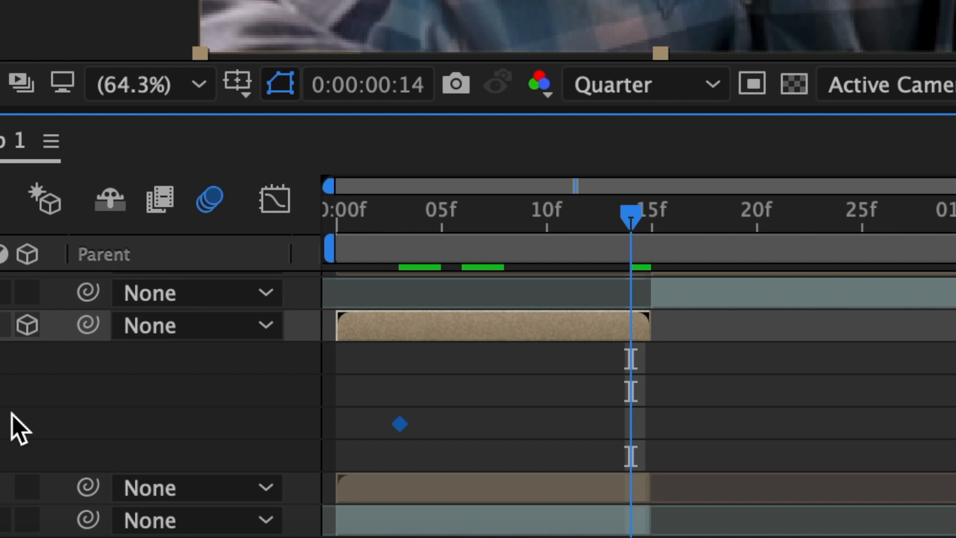
left_click(578, 393)
type("7")
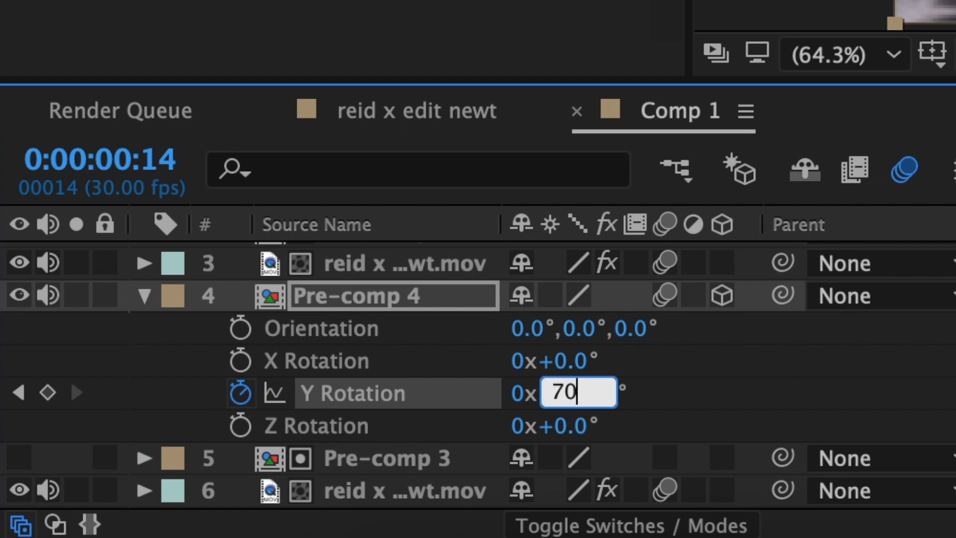
type("0")
key("Return")
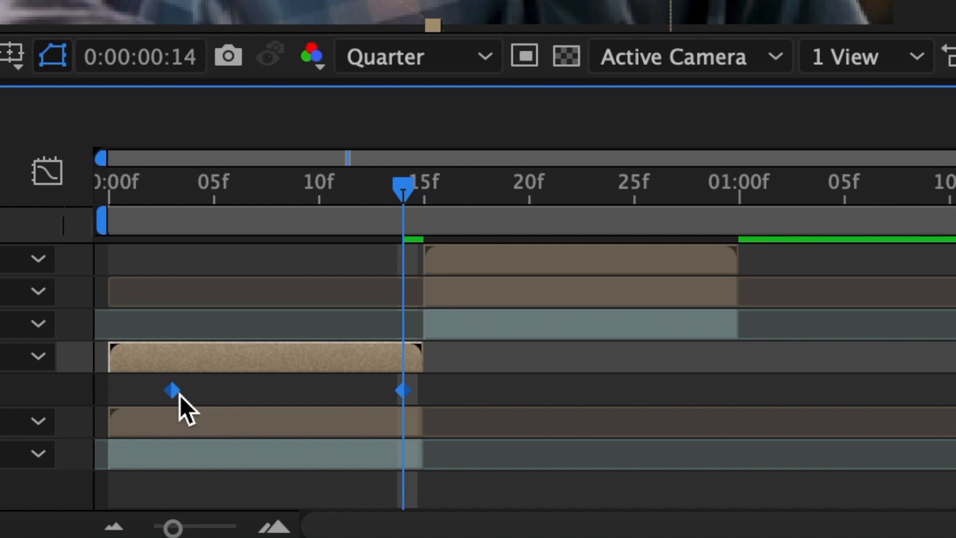
- Apply Easy Ease to both Y Rotation keyframes of the first pre-comp
right_click(175, 393)
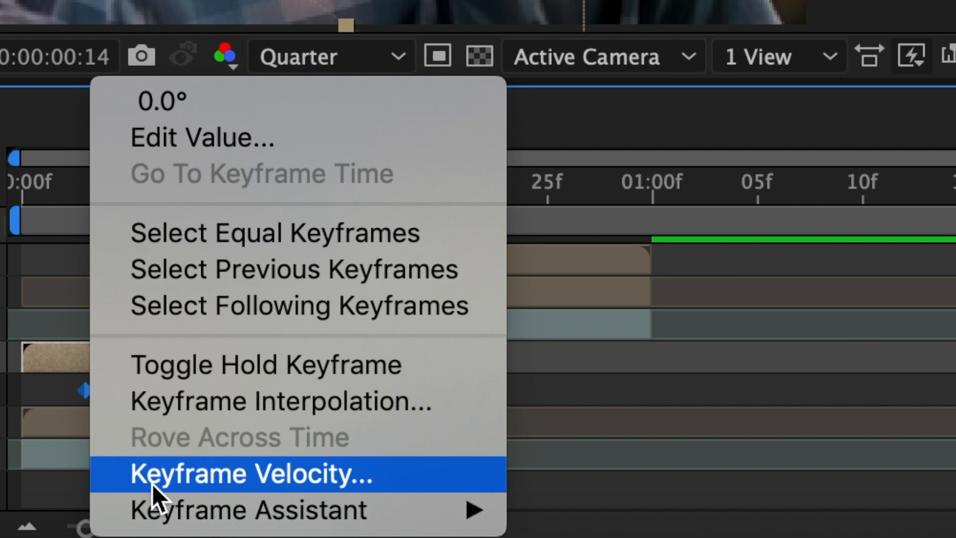
mouse_move(243, 511)
left_click(555, 300)
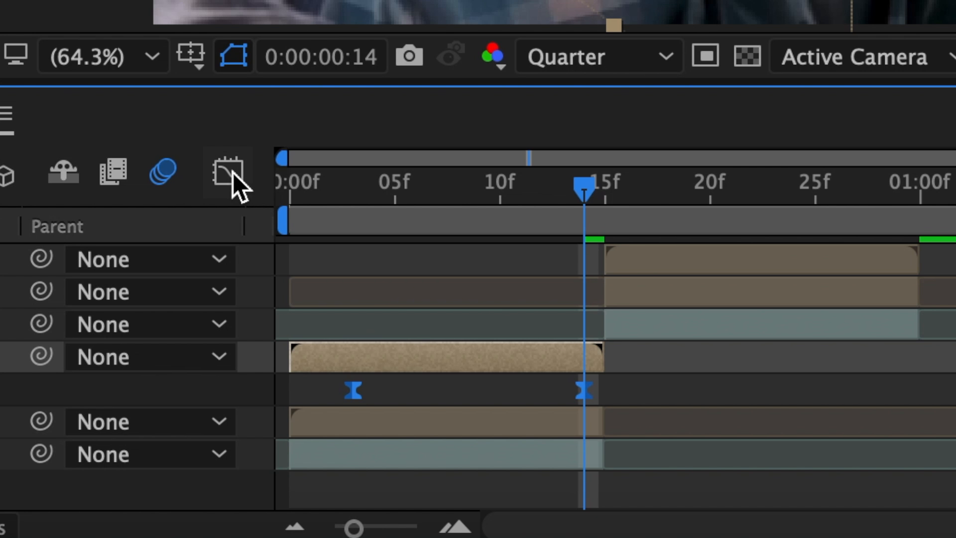
- In the graph editor's speed graph, adjust the influence handles so the rotation accelerates sharply into the end keyframe
left_click(232, 172)
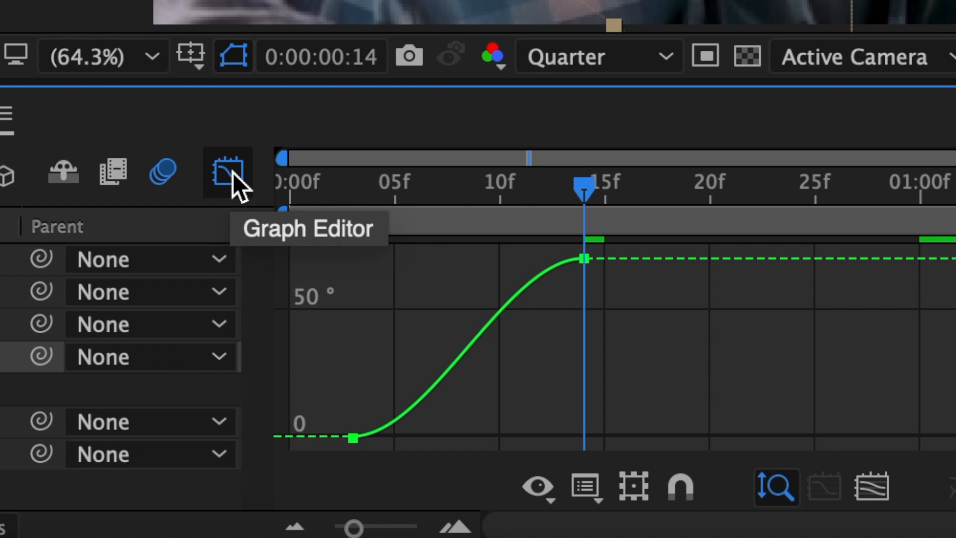
left_click(513, 298)
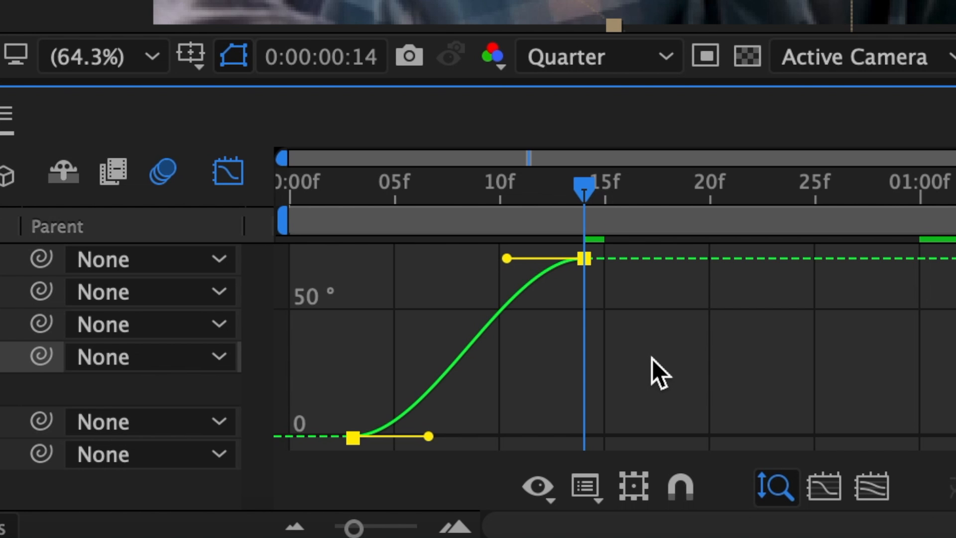
left_click(585, 487)
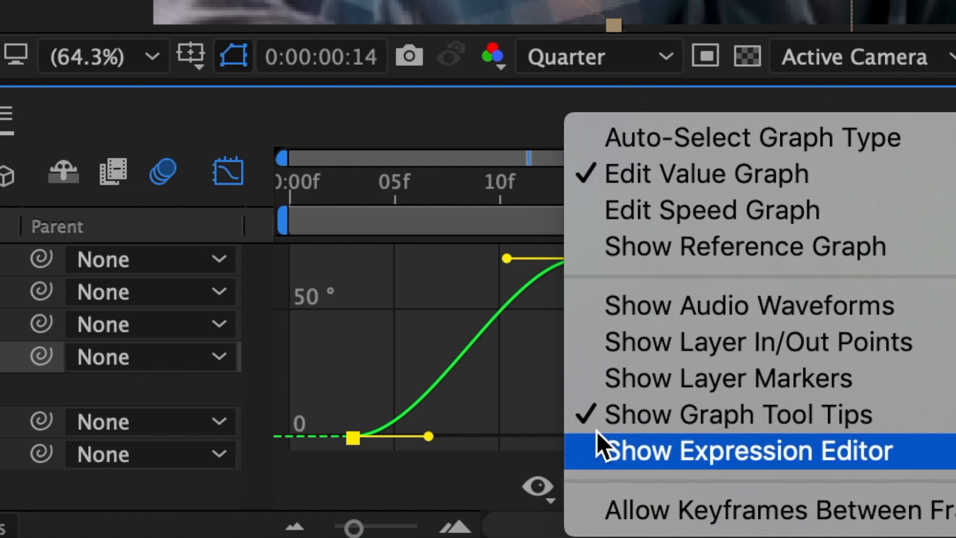
left_click(638, 215)
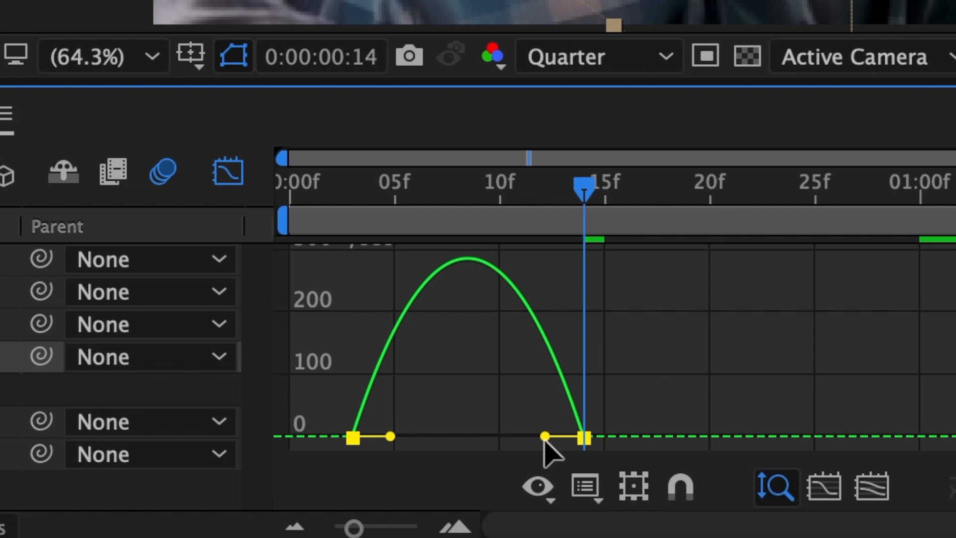
left_click_drag(545, 437, 582, 438)
left_click_drag(391, 436, 455, 437)
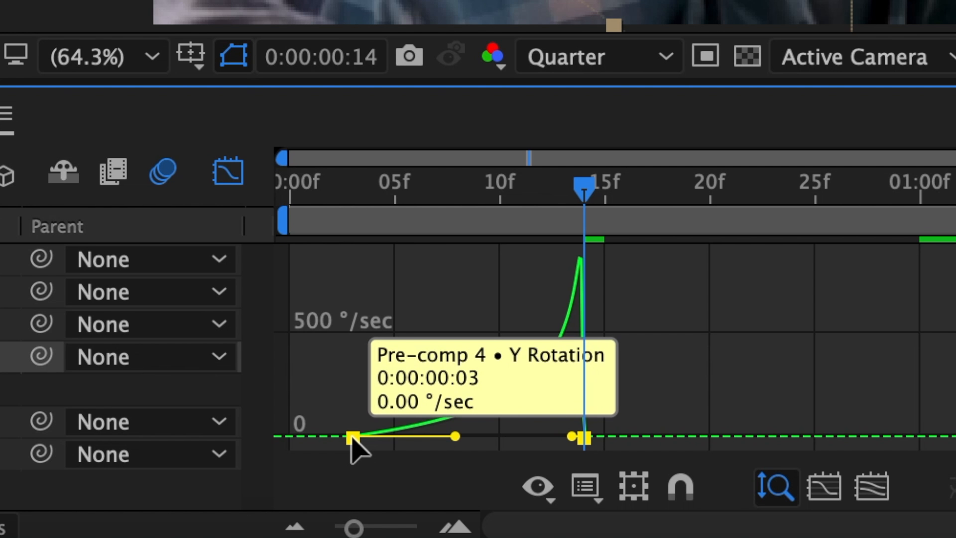
mouse_move(352, 438)
left_mouse_down()
mouse_move(351, 460)
mouse_move(355, 426)
left_mouse_up()
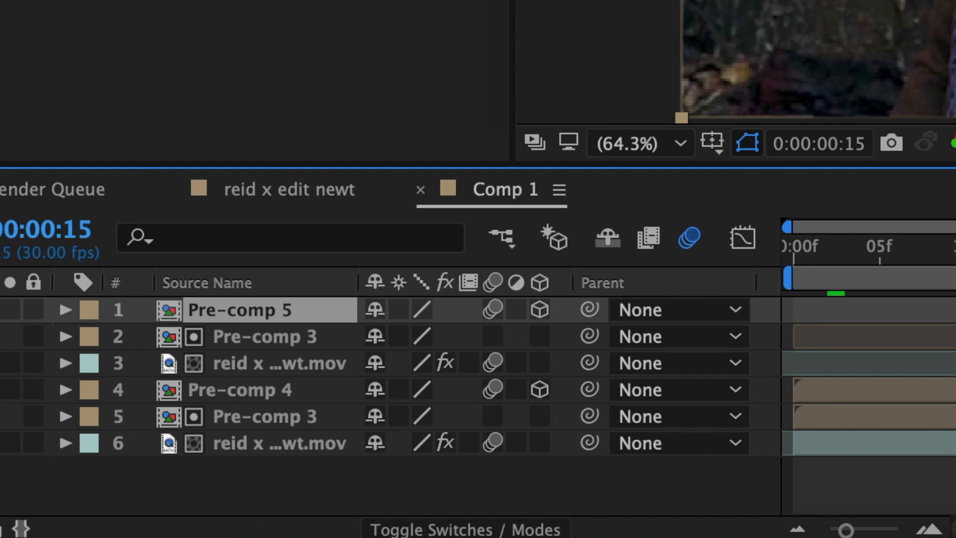
- Add a Y Rotation keyframe of -70° on the second clip's matted pre-comp at frame 15
key("r")
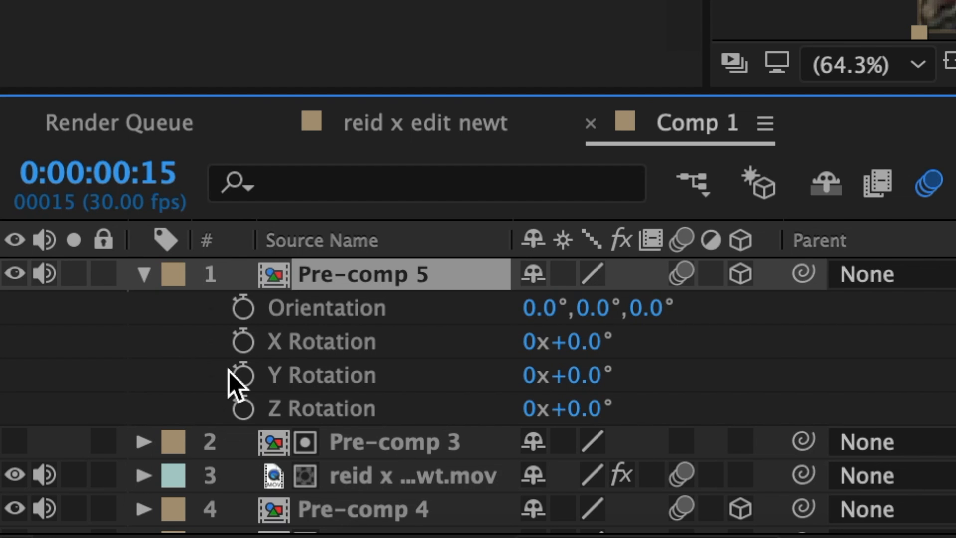
left_click(240, 376)
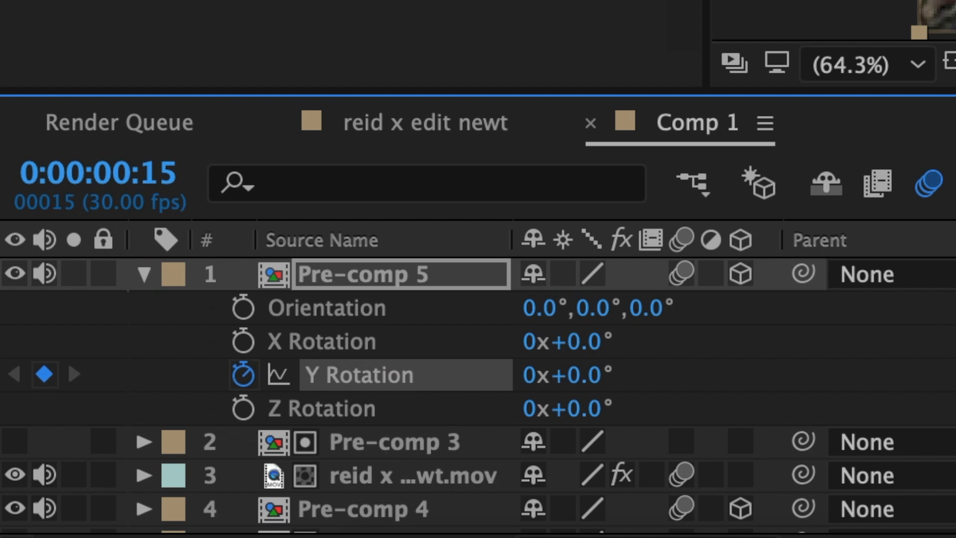
left_click(581, 375)
type("-7")
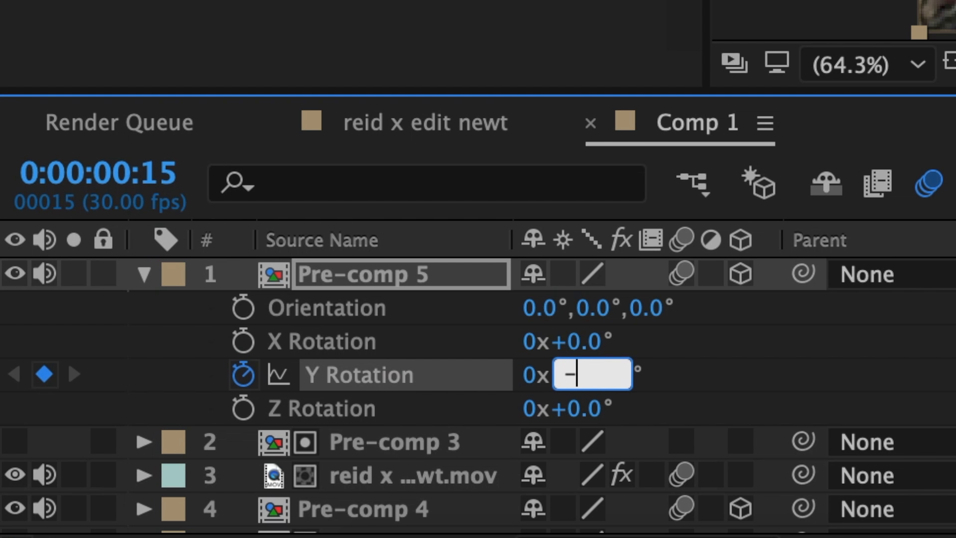
type("0")
key("Return")
- Set the second pre-comp's Y Rotation to 0° at frame 29
key("space")
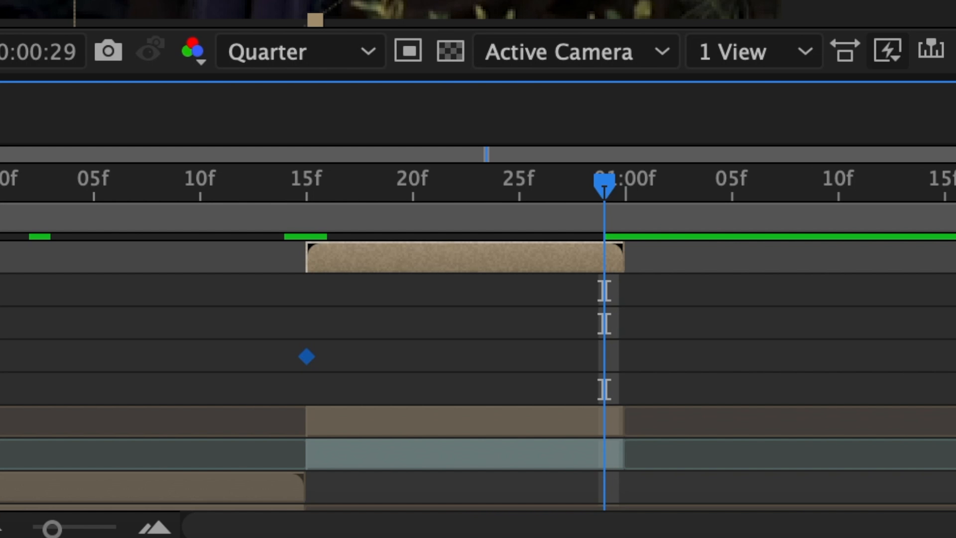
left_click(589, 374)
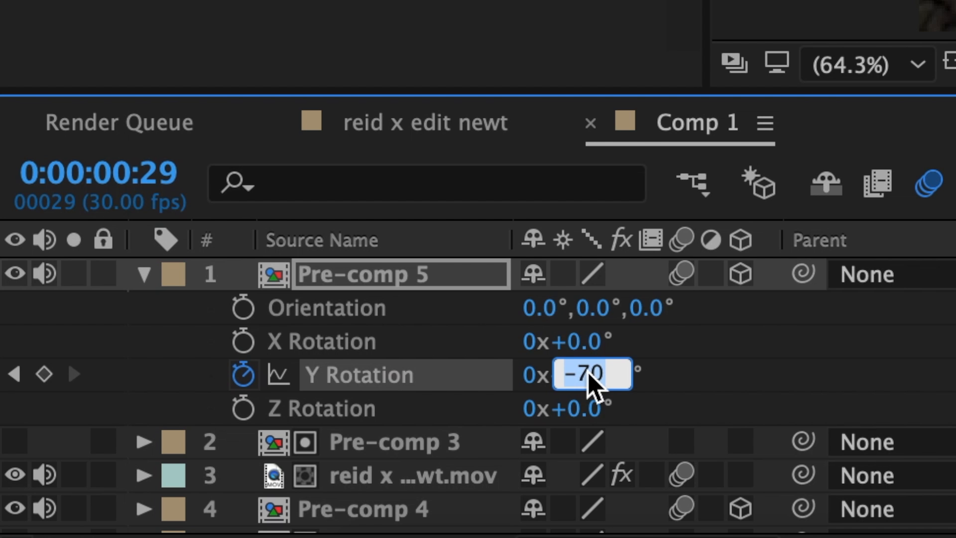
type("0")
key("Return")
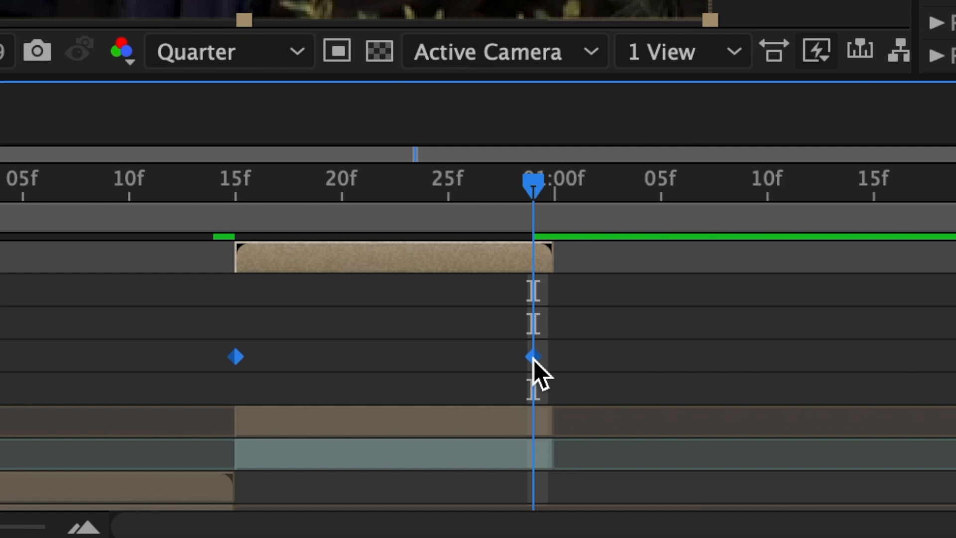
- Ease the second pre-comp's rotation keyframes and reshape the speed graph handles for a fast start that slows down
right_click(533, 357)
mouse_move(682, 509)
left_click(113, 288)
key("shift+F3")
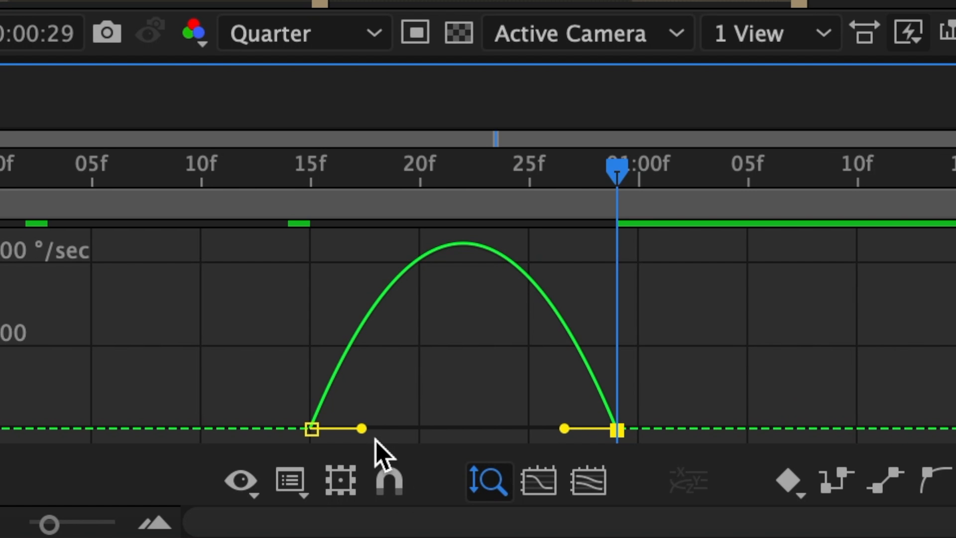
left_click_drag(361, 428, 321, 429)
left_click_drag(564, 428, 482, 428)
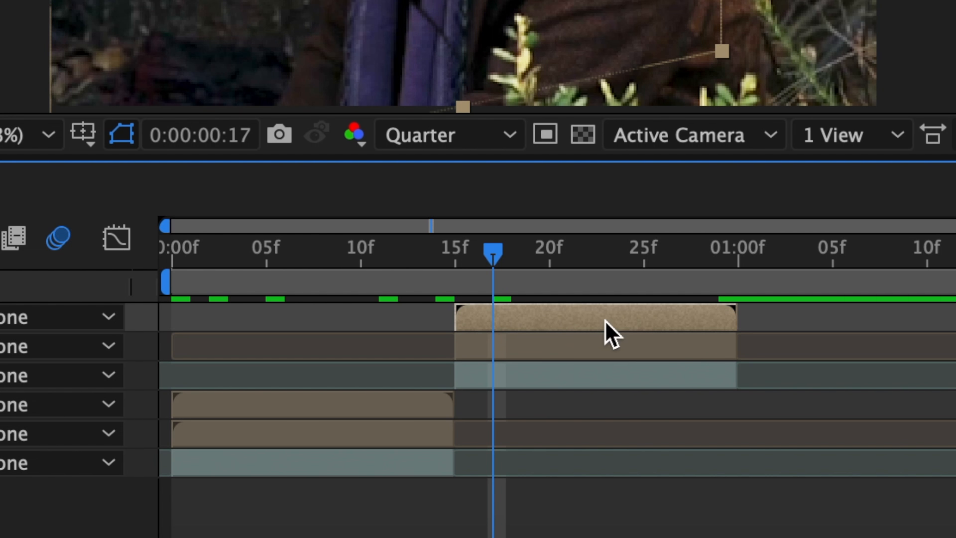
- Create a new light layer with the default Light Settings
left_click(81, 9)
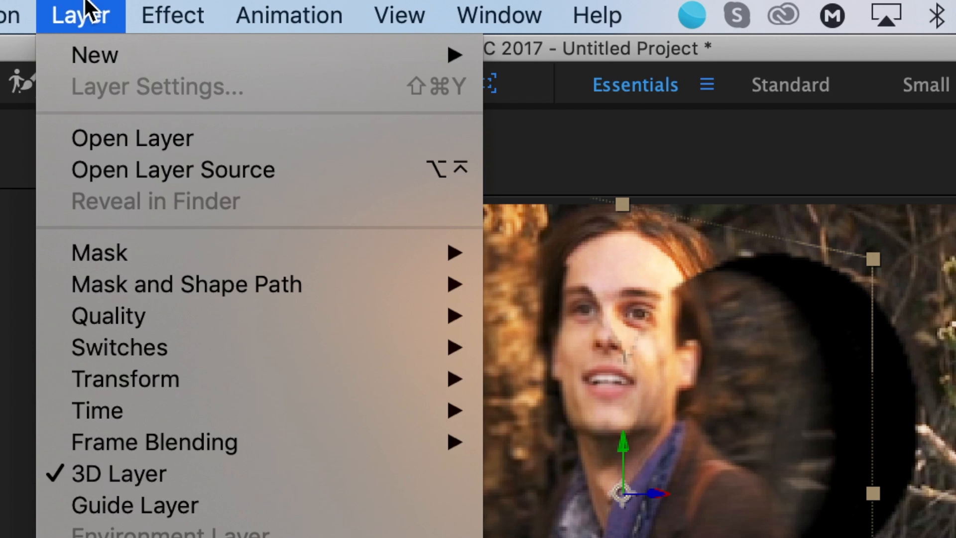
mouse_move(87, 59)
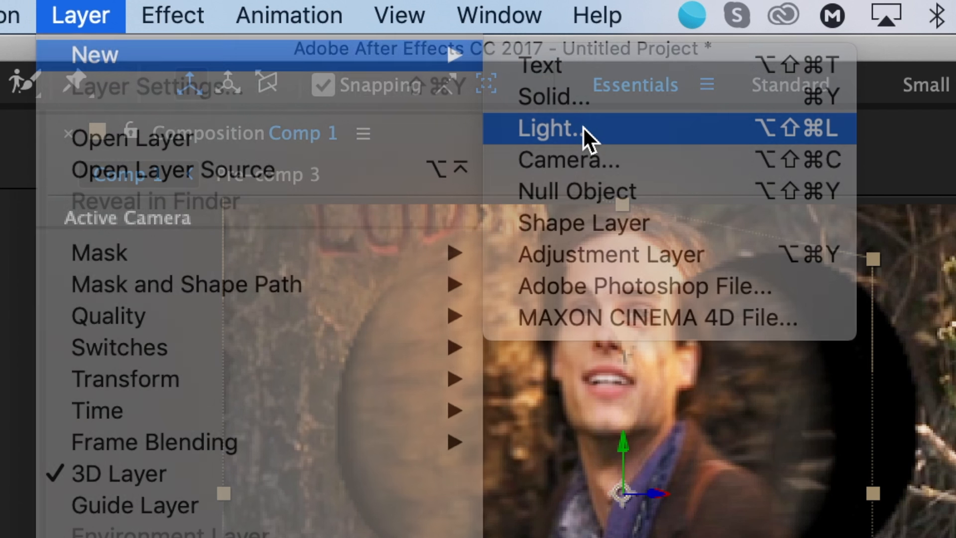
left_click(584, 124)
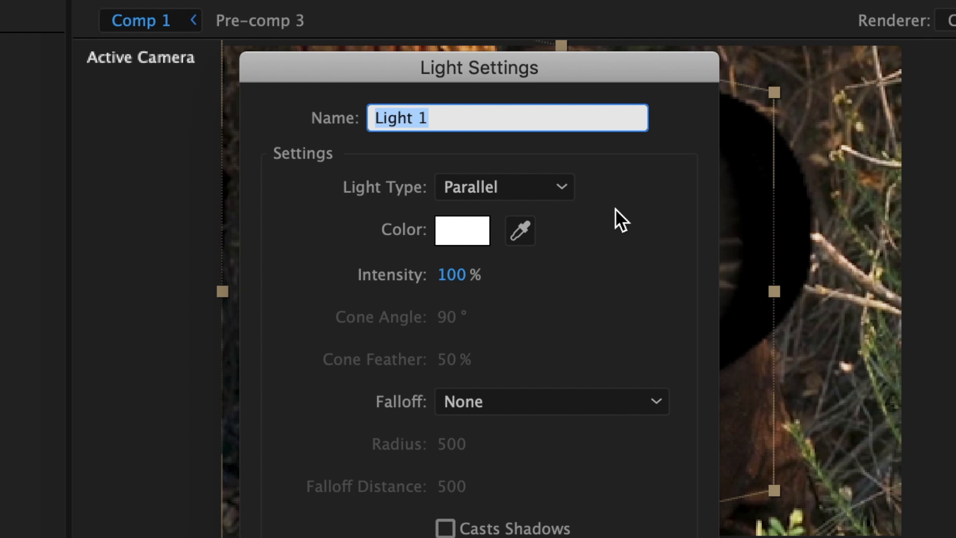
left_click(597, 488)
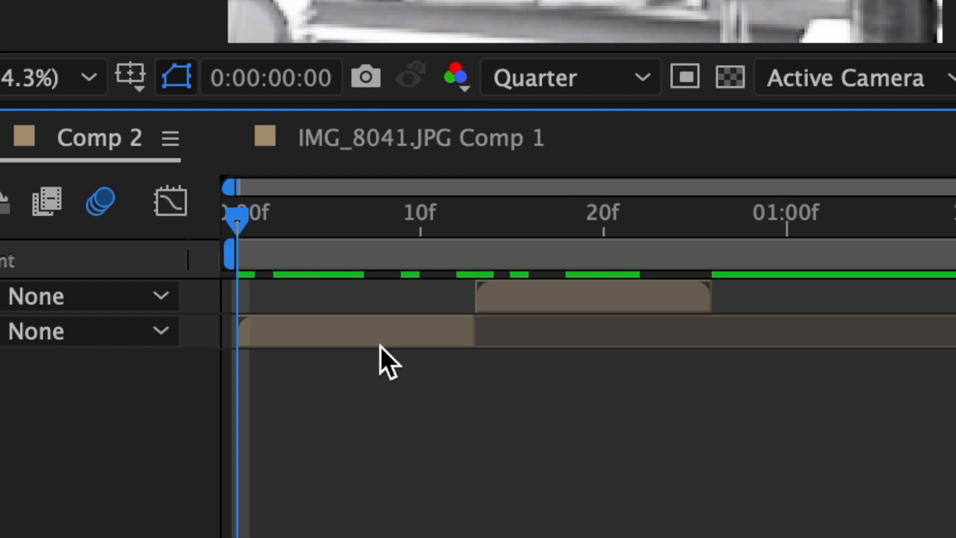
- In Comp 2, paste a copy of the first clip layer on top and extend its out point to the second clip's end
left_click(344, 340)
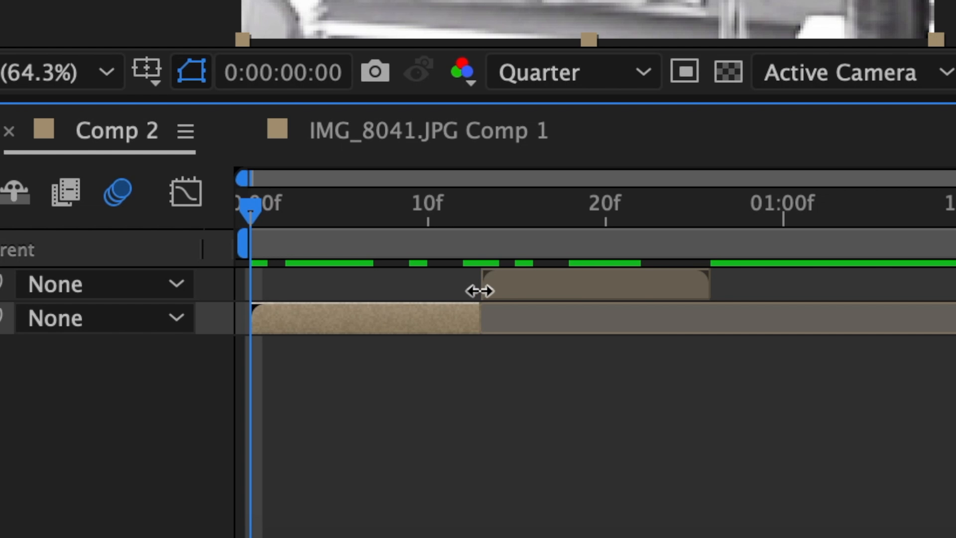
key("super+v")
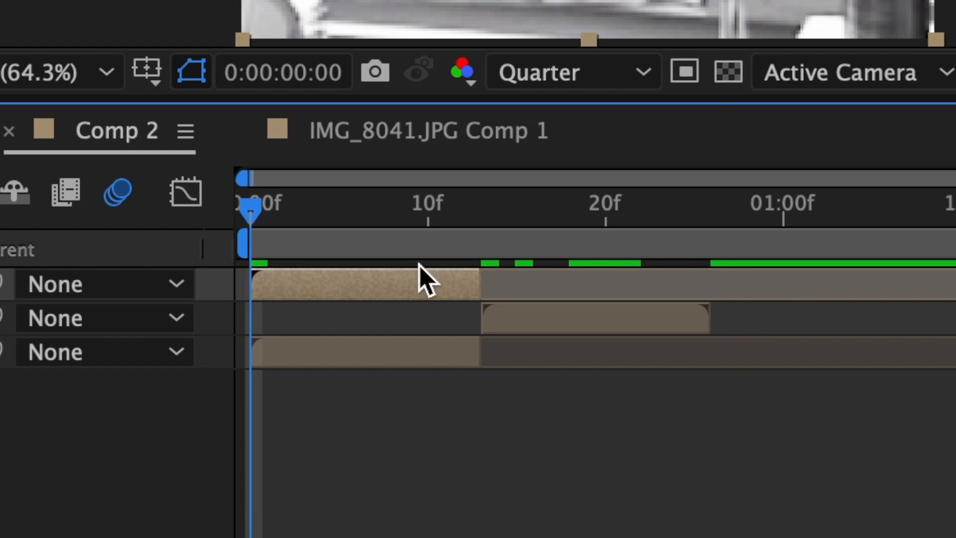
left_click_drag(509, 283, 711, 281)
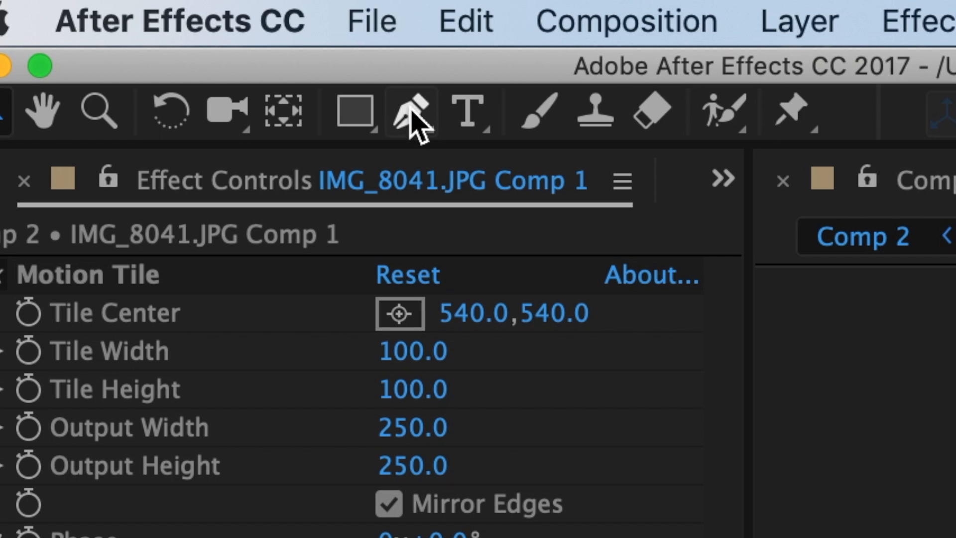
- Draw a four-point Pen mask around the mirror frame on the top layer
left_click(411, 114)
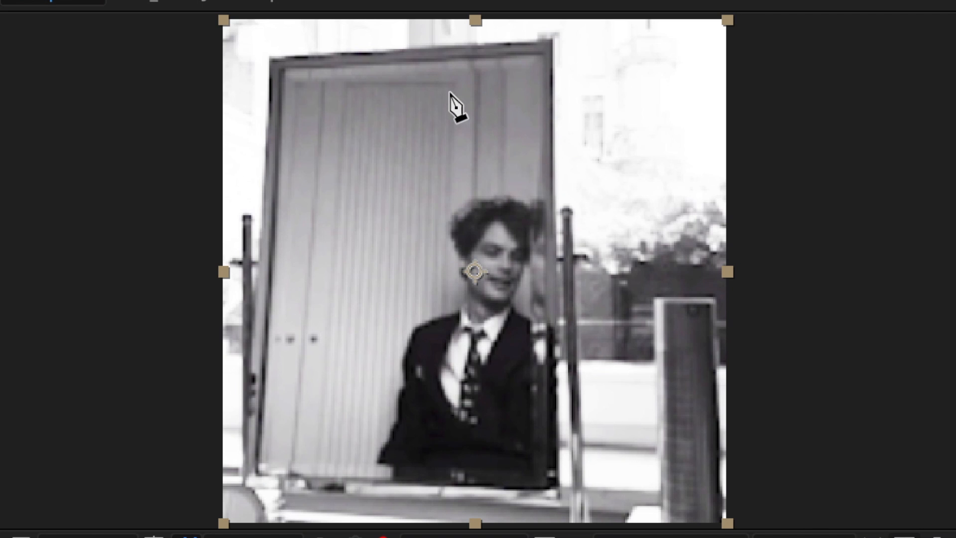
left_click(285, 67)
left_click(257, 468)
left_click(549, 488)
left_click(541, 48)
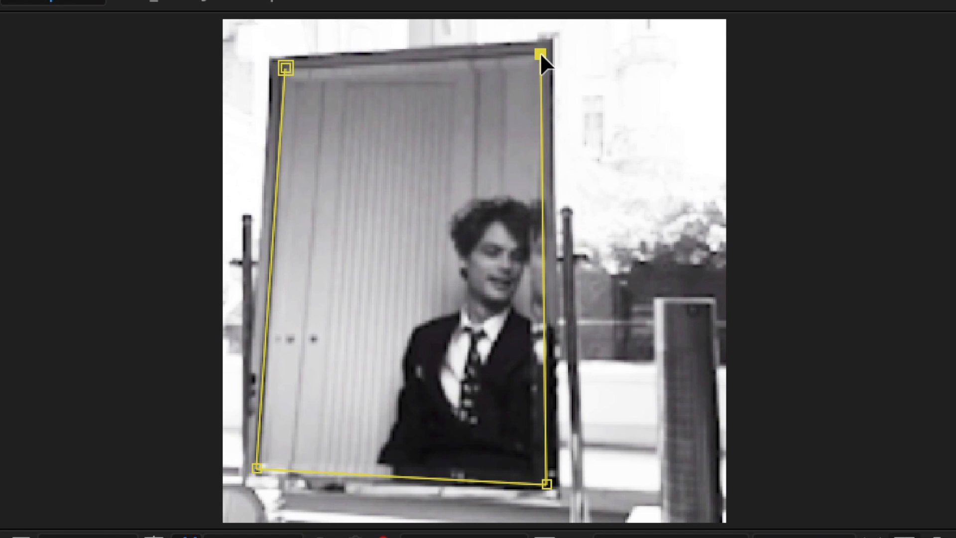
left_click(285, 68)
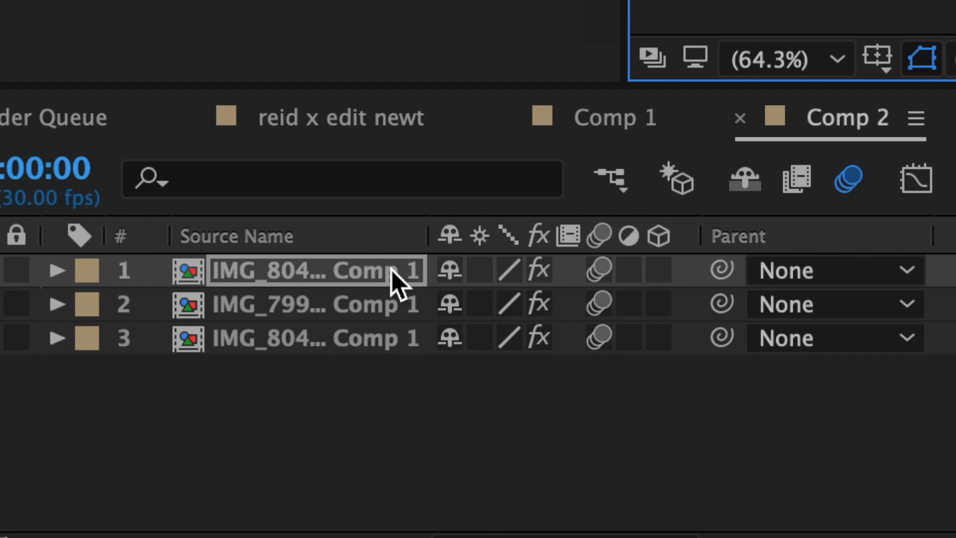
- Invert the mirror mask and set its feather to 10 pixels
key("m")
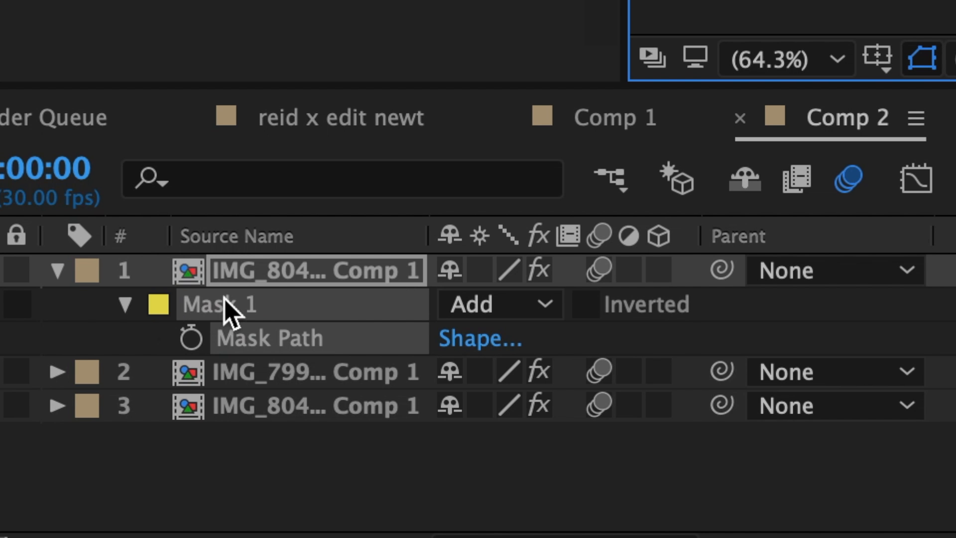
left_click(590, 312)
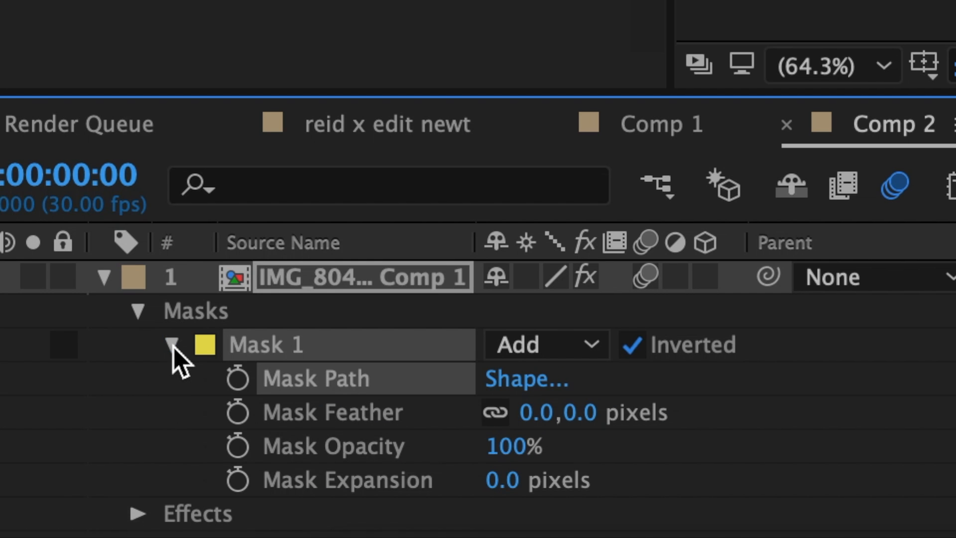
left_click(530, 421)
type("10")
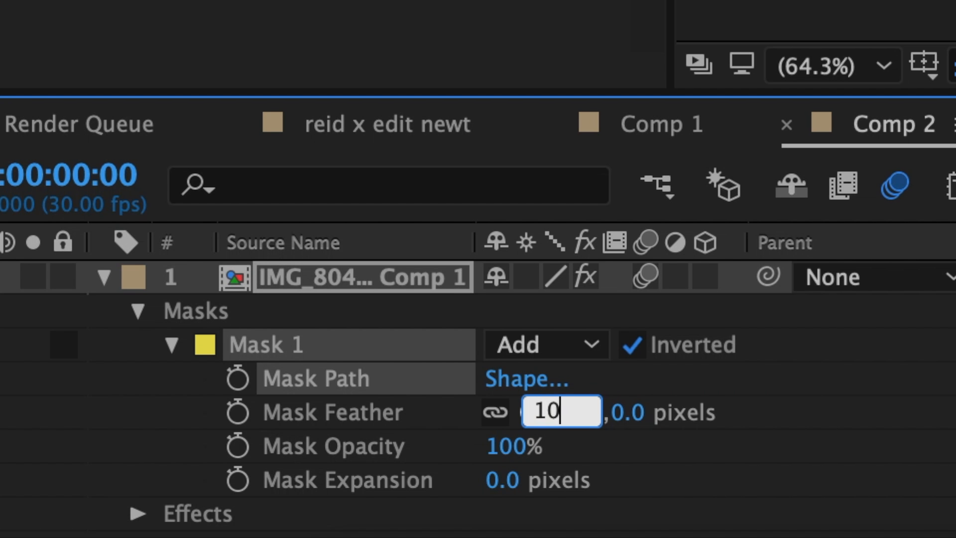
key("Return")
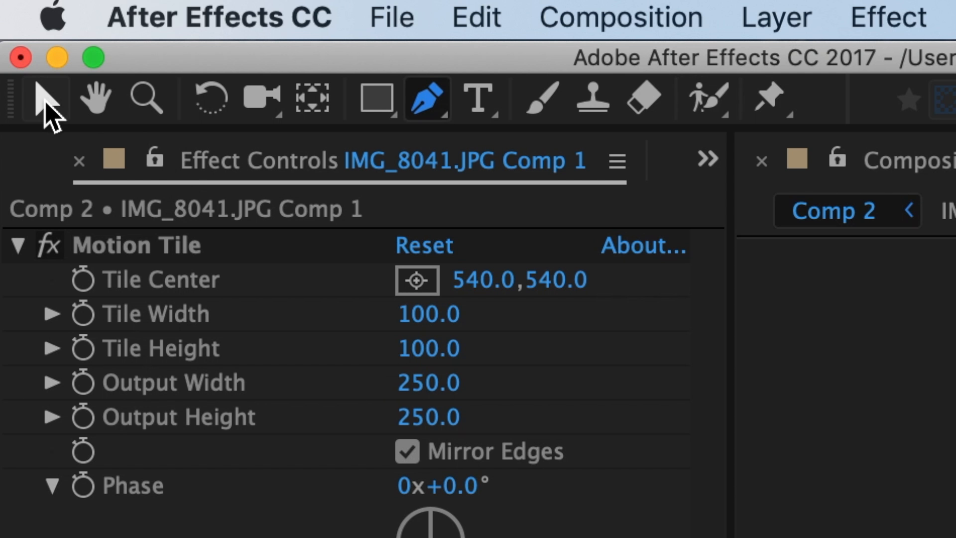
- Apply the S_BlurMoCurves effect to the bottom clip layer
left_click(47, 105)
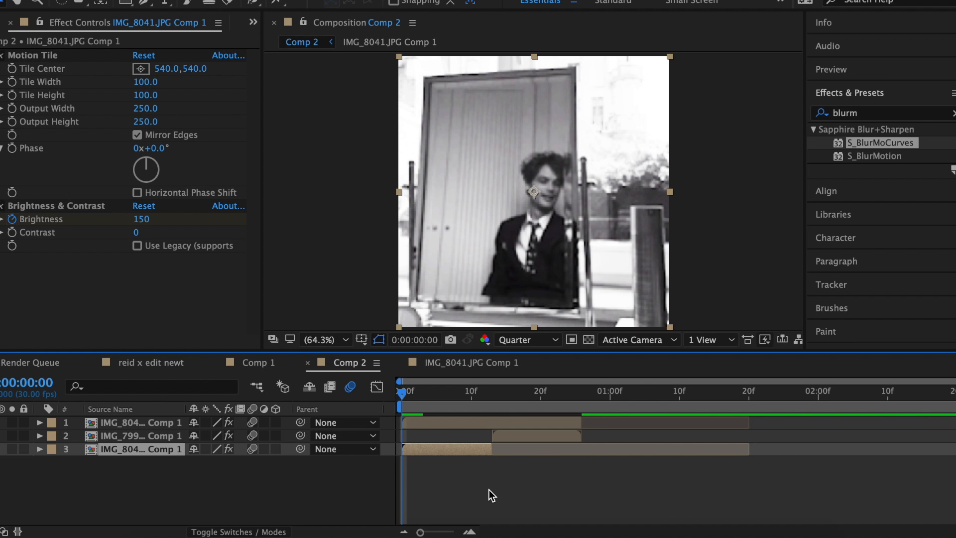
left_click_drag(879, 144, 458, 449)
- Copy the bottom layer's Brightness & Contrast and S_BlurMoCurves effects and paste them onto the middle clip layer
left_click_drag(406, 393, 429, 397)
left_click(145, 248)
left_click(165, 293)
left_click(155, 262)
left_click(167, 305)
key("super+c")
left_click(509, 438)
key("super+v")
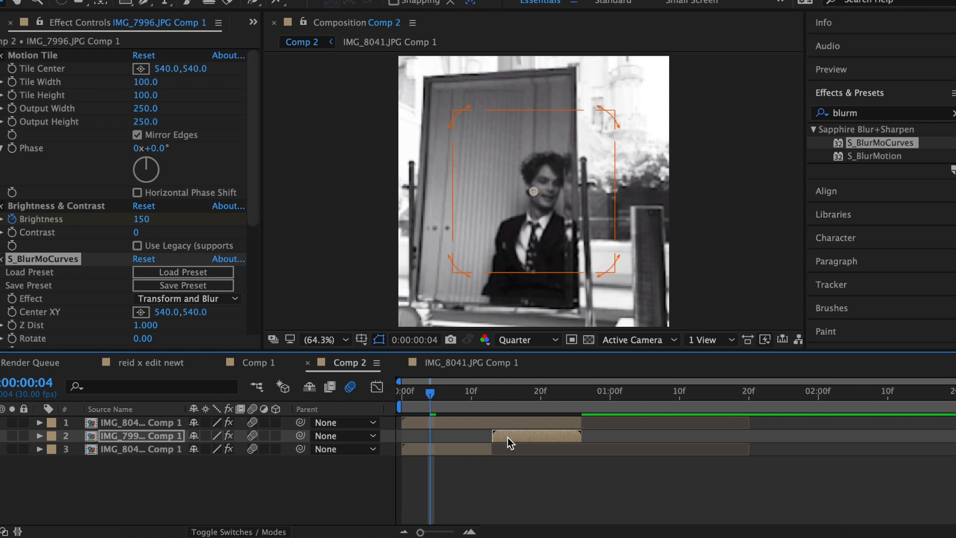
- On the bottom layer, keyframe S_BlurMoCurves Shift Y, setting it to 400 at the layer's out point
left_click(462, 452)
scroll(120, 191, "down", 5)
left_click(11, 182)
key("o")
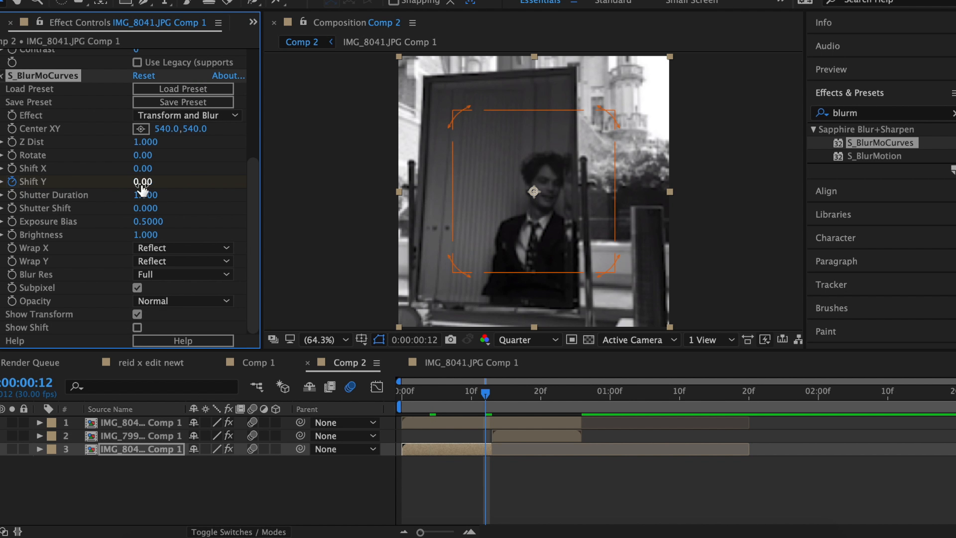
left_click(142, 183)
type("400")
key("Return")
- Apply Easy Ease to the bottom layer's Brightness and Shift Y keyframes and open the graph editor
key("u")
left_click_drag(513, 497, 428, 504)
right_click(430, 503)
mouse_move(455, 524)
left_click(654, 439)
left_click(377, 387)
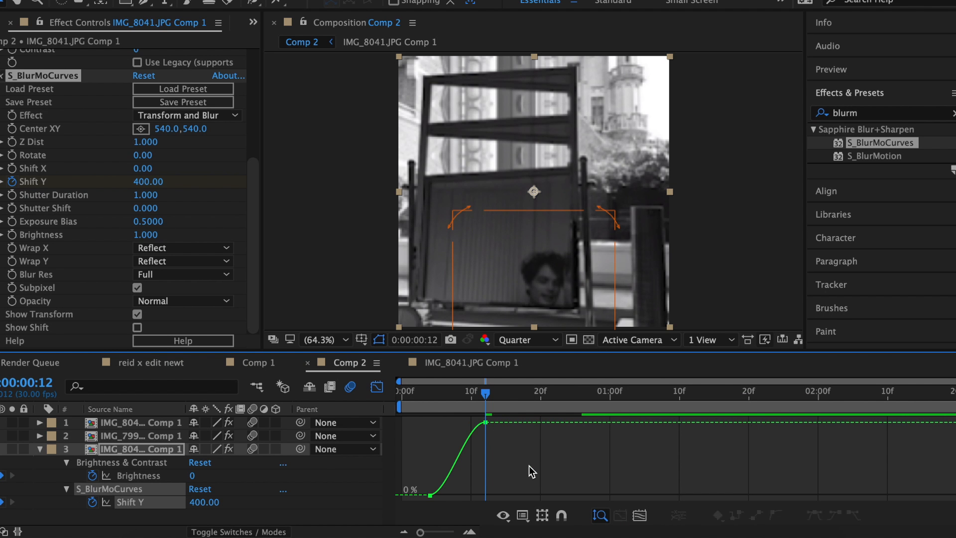
- Reshape the bottom layer's Shift Y curve in the graph editor so it accelerates sharply into the end keyframe, then leave the graph editor
left_click_drag(617, 449, 469, 493)
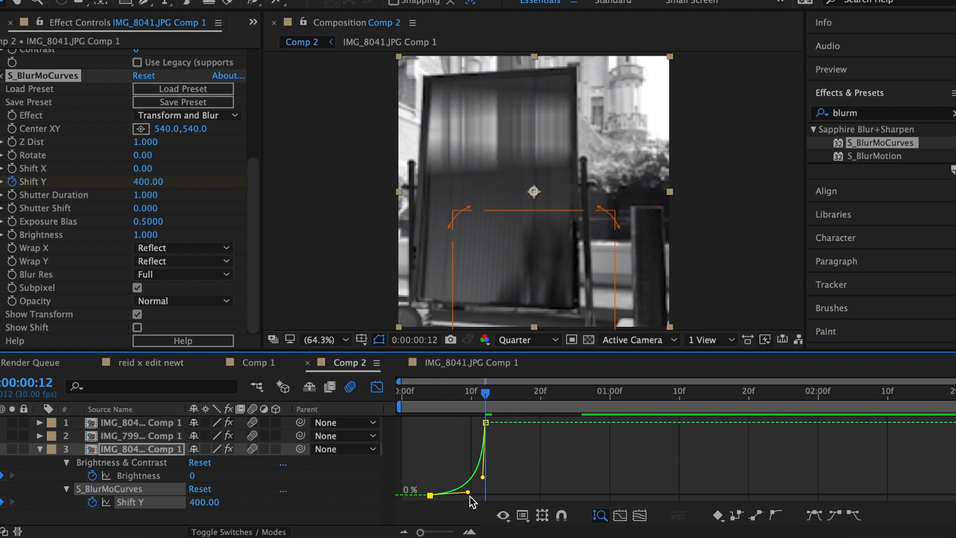
left_click(377, 387)
- At 0:00:00:13, set the middle layer's S_BlurMoCurves Shift Y to -400
left_click(40, 449)
key("Page_Down")
left_click(505, 437)
left_click(143, 182)
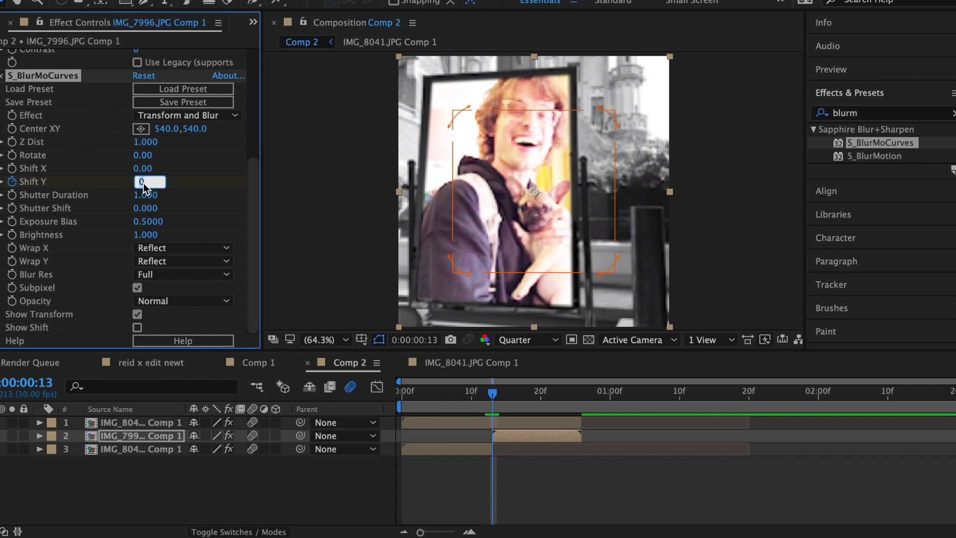
type("-400")
key("Return")
- At 0:00:00:23, set the middle layer's Shift Y to 0
left_click(565, 408)
left_click(143, 181)
type("0")
key("Return")
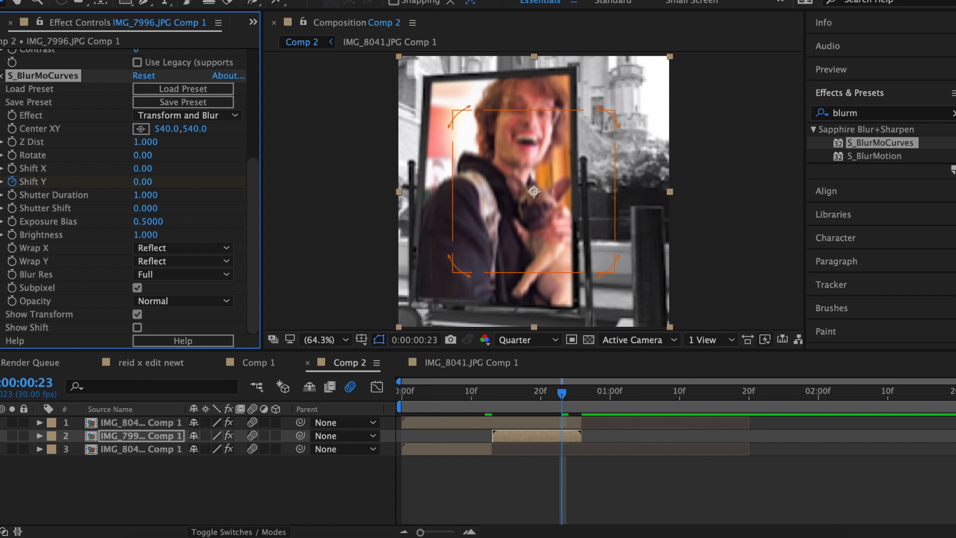
- Apply Easy Ease to the middle layer's keyframes and steepen its Shift Y curve in the graph editor
key("u")
right_click(491, 488)
left_click(377, 387)
left_click(377, 387)
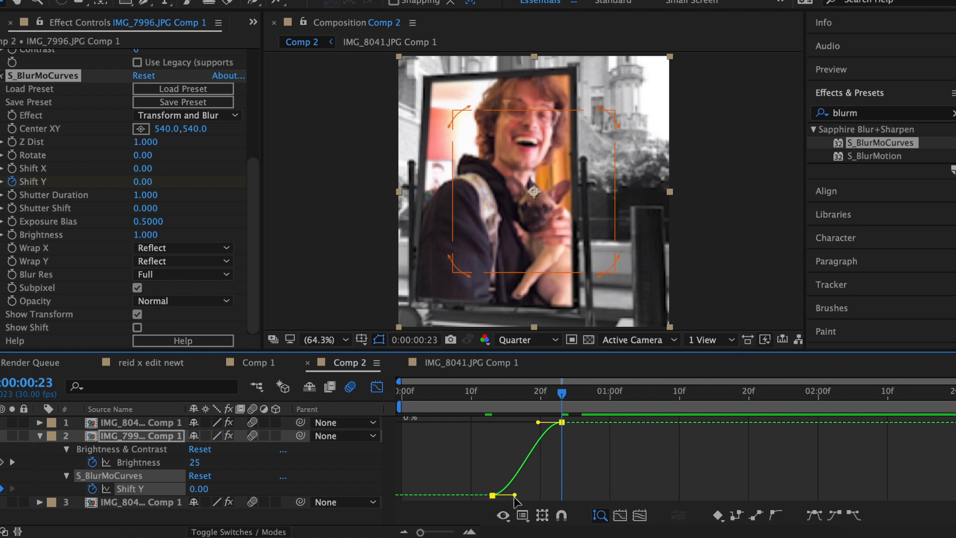
left_click_drag(543, 422, 514, 423)
left_click(40, 435)
key("shift+F3")
key("j")
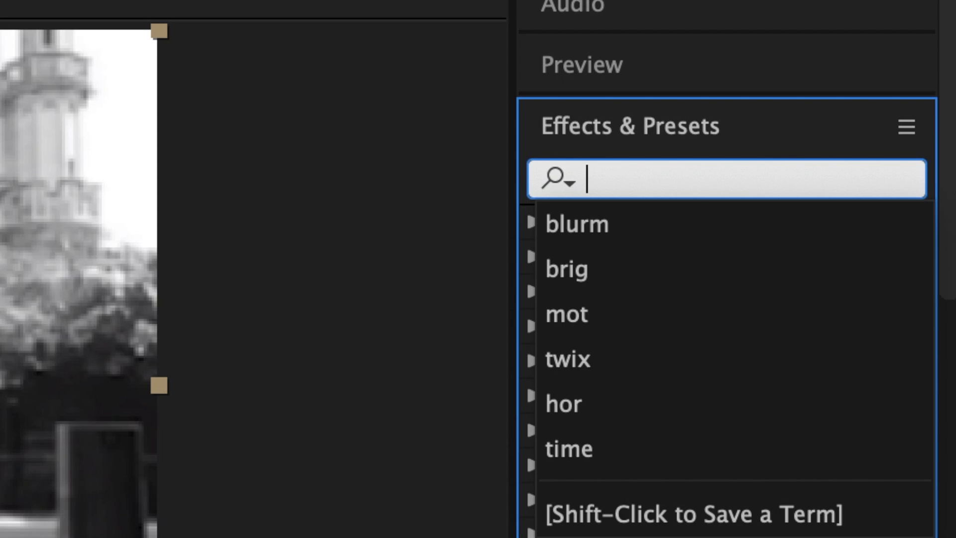
- Search for CC Light Sweep, apply it to a clip layer, and scrub through the transition
type("light s")
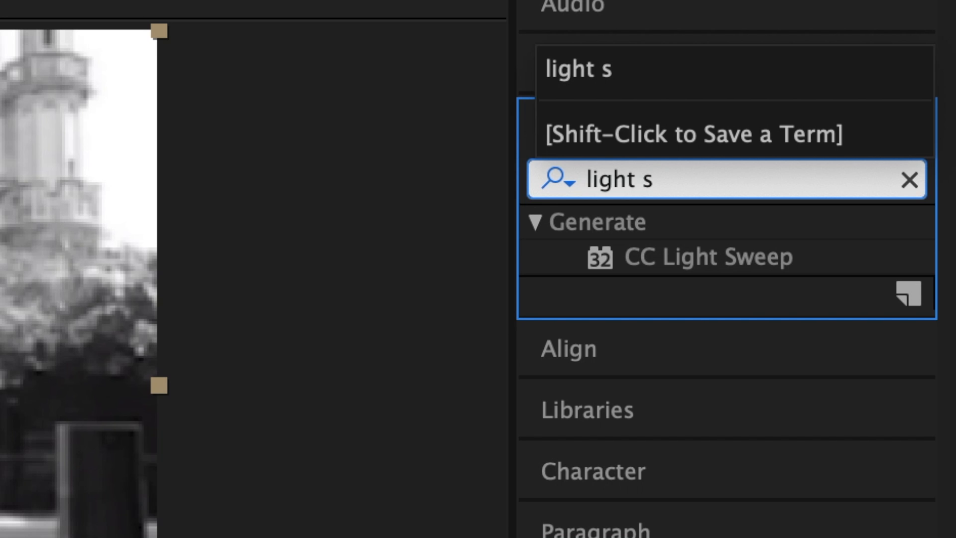
left_click_drag(717, 257, 405, 482)
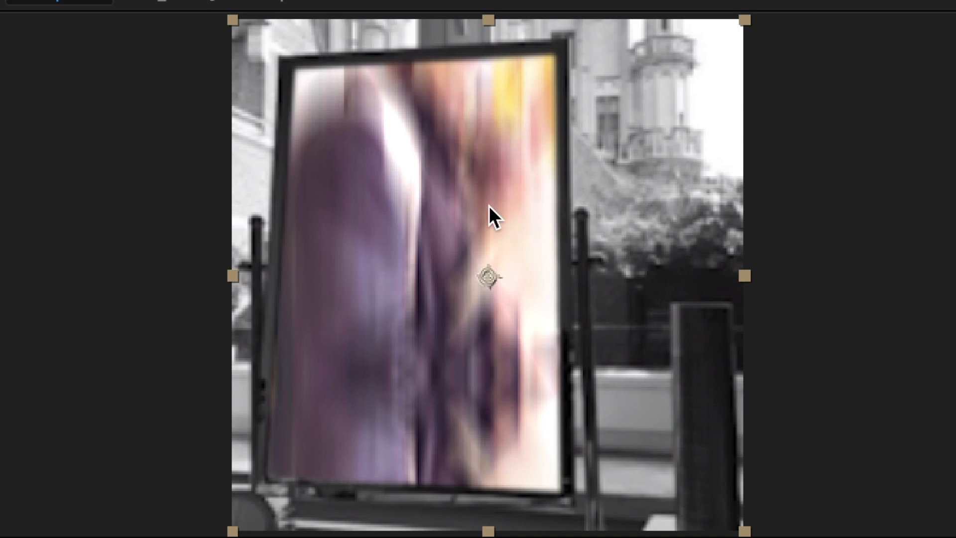
left_click_drag(489, 205, 565, 48)
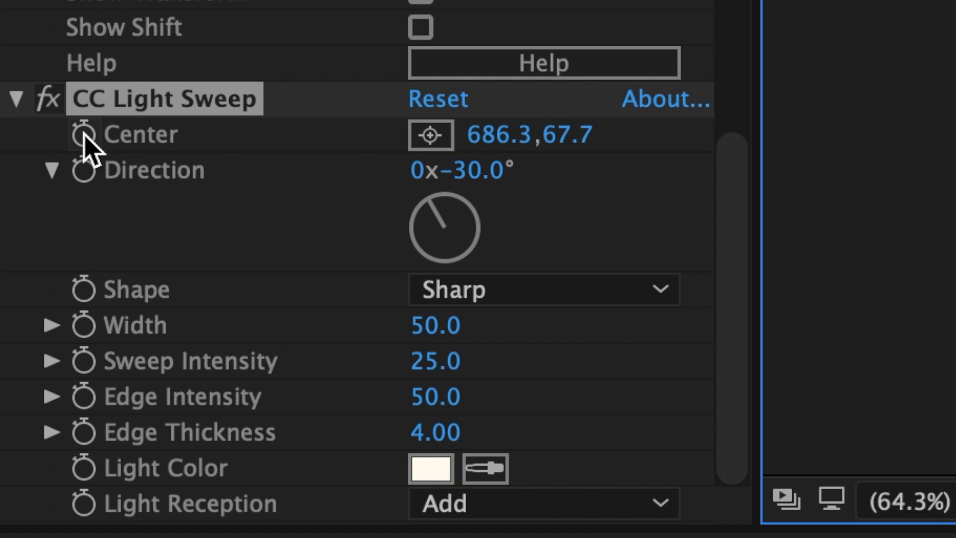
left_click(85, 133)
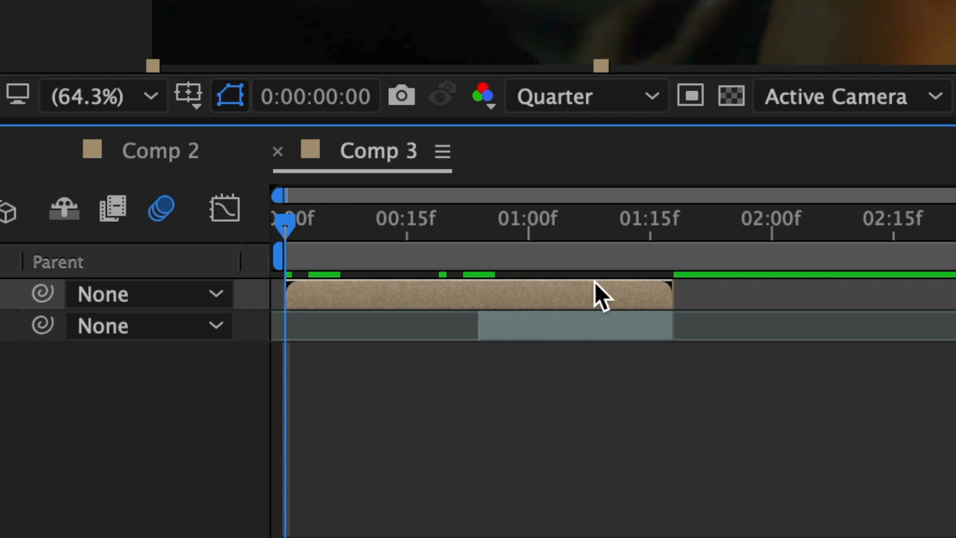
- In Comp 3, split the top precomp layer at 0:00:00:24 and duplicate it
left_click(326, 315)
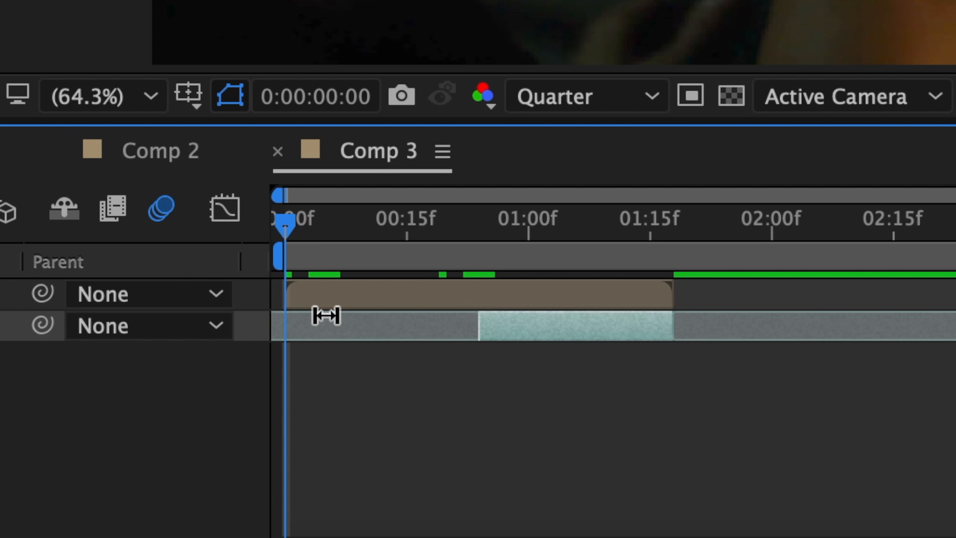
left_click(278, 292)
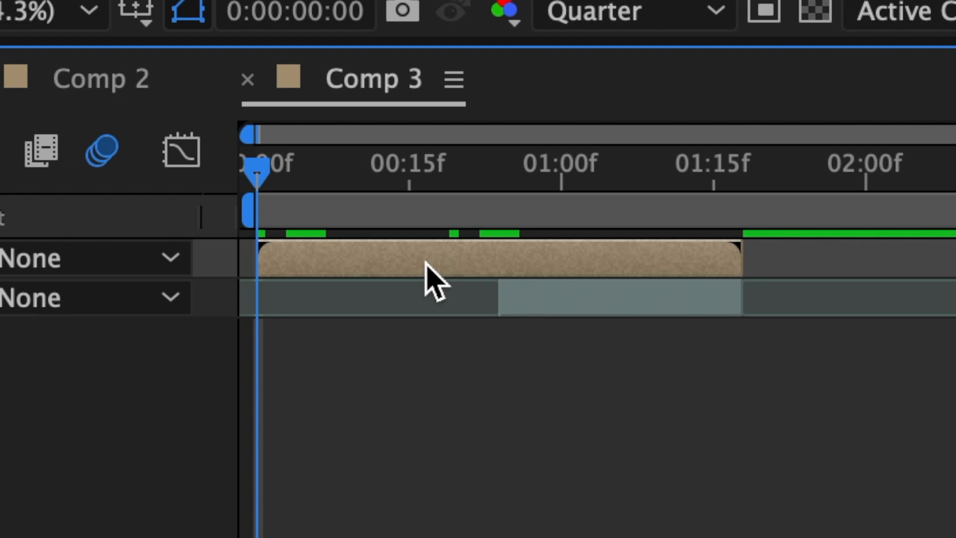
left_click_drag(472, 177, 501, 206)
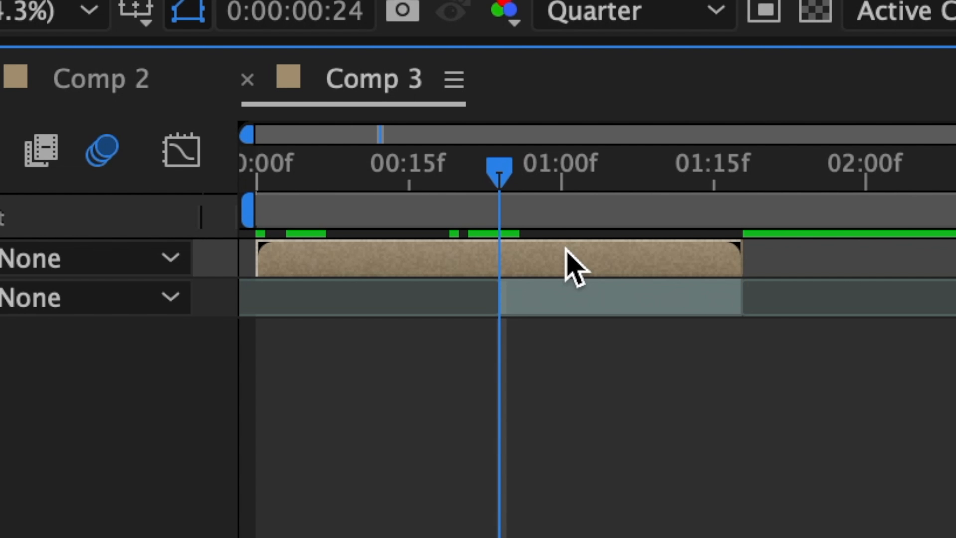
key("ctrl+shift+d")
key("ctrl+d")
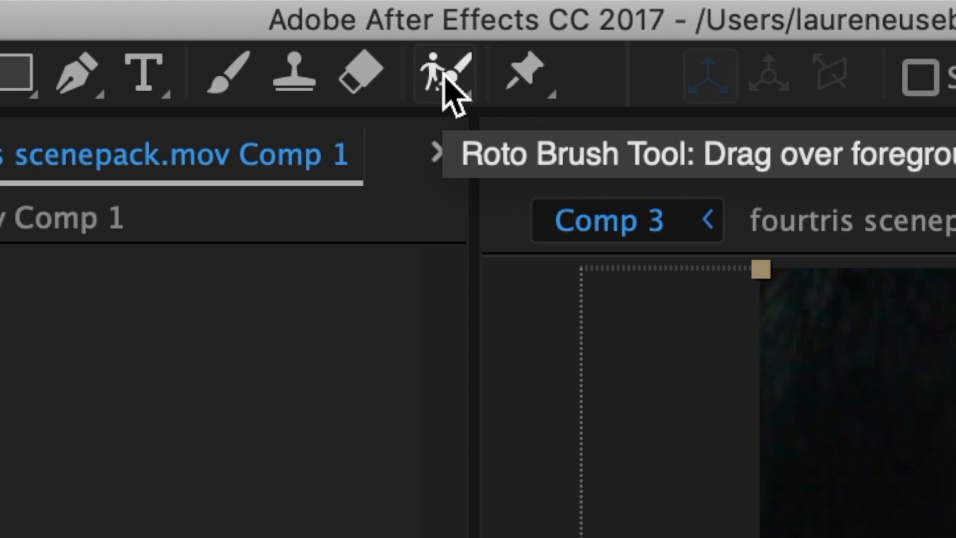
- Open the second layer in the Layer panel and Roto Brush the person on the left, refining strokes along the face and shoulder
left_click(253, 1)
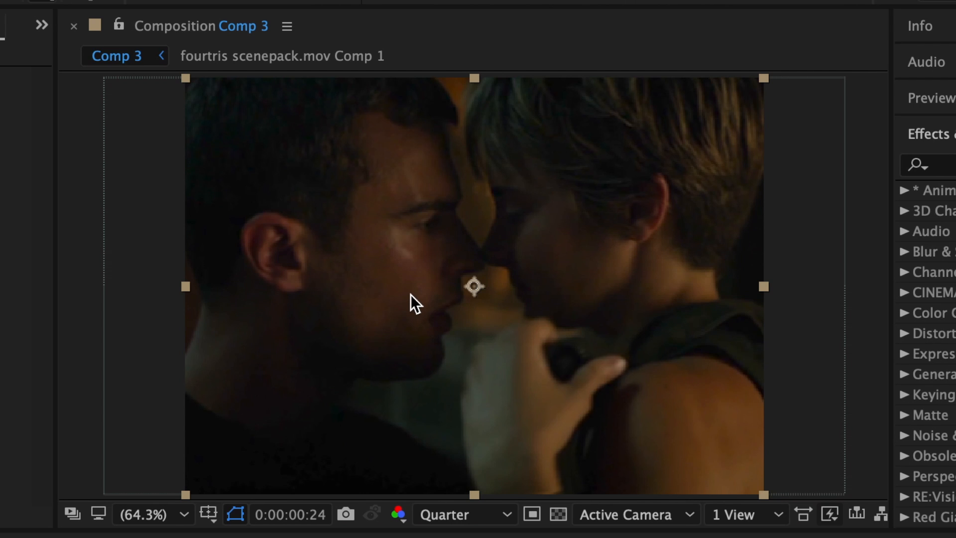
double_click(411, 300)
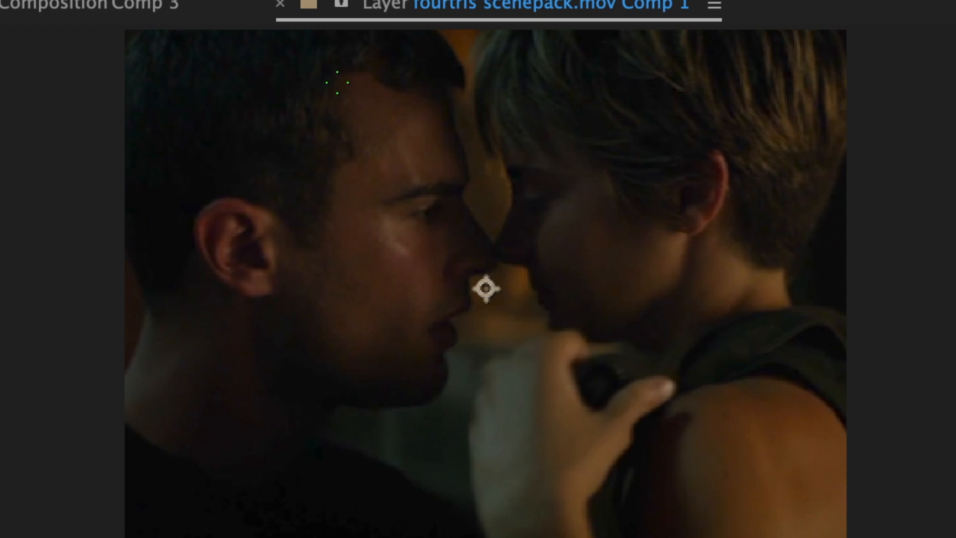
mouse_move(374, 91)
left_mouse_down()
mouse_move(205, 142)
mouse_move(288, 364)
mouse_move(250, 448)
mouse_move(375, 191)
mouse_move(315, 198)
mouse_move(268, 301)
left_mouse_up()
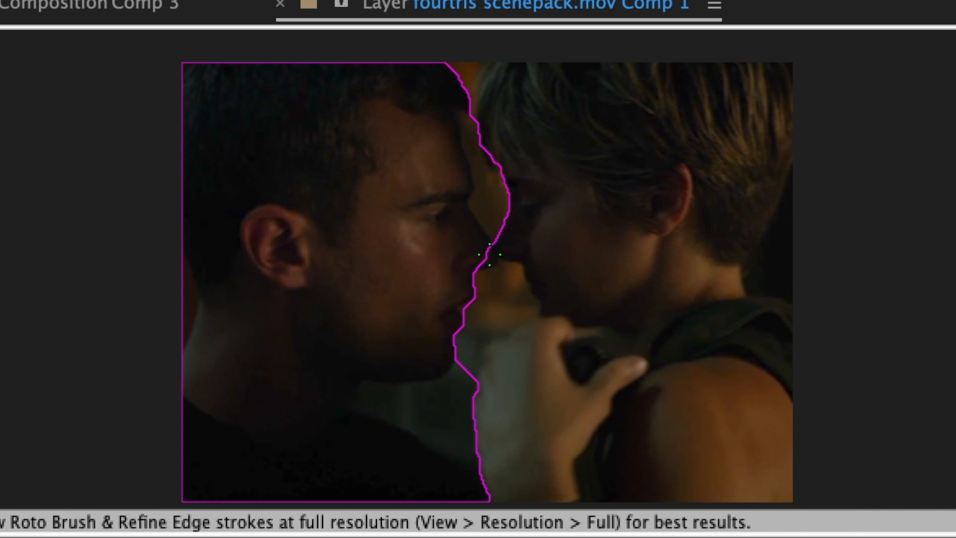
left_click_drag(470, 262, 468, 261)
left_click_drag(397, 402, 468, 403)
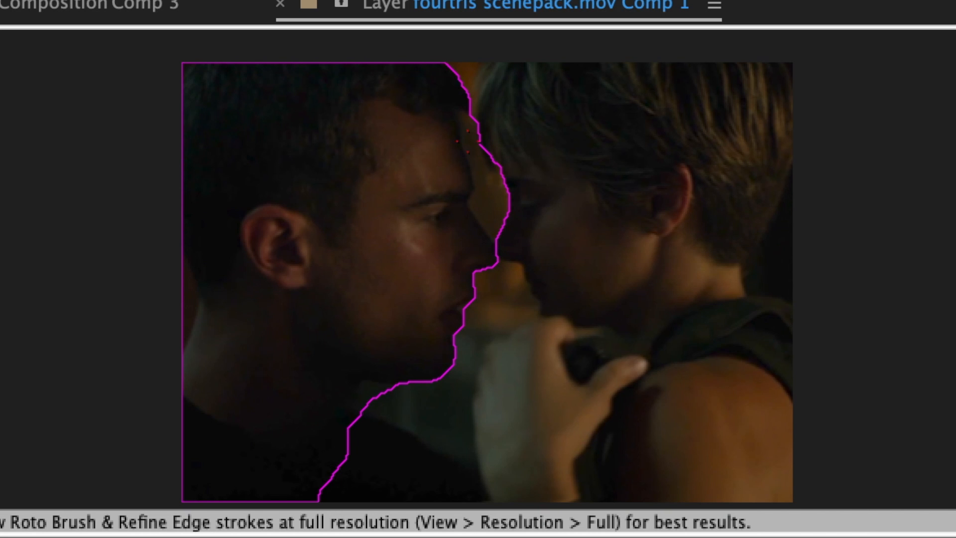
left_click_drag(468, 141, 474, 181)
left_click_drag(182, 282, 192, 329)
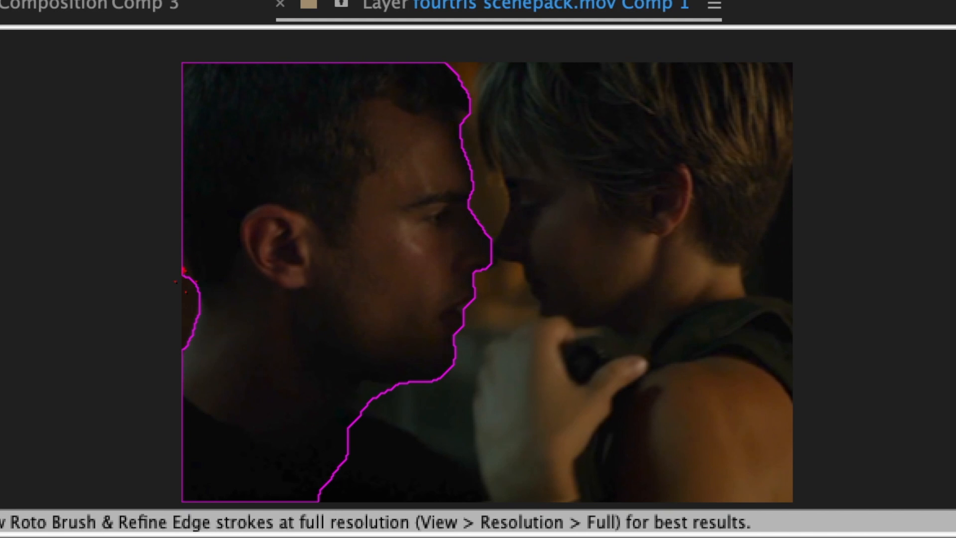
left_click_drag(349, 448, 416, 438)
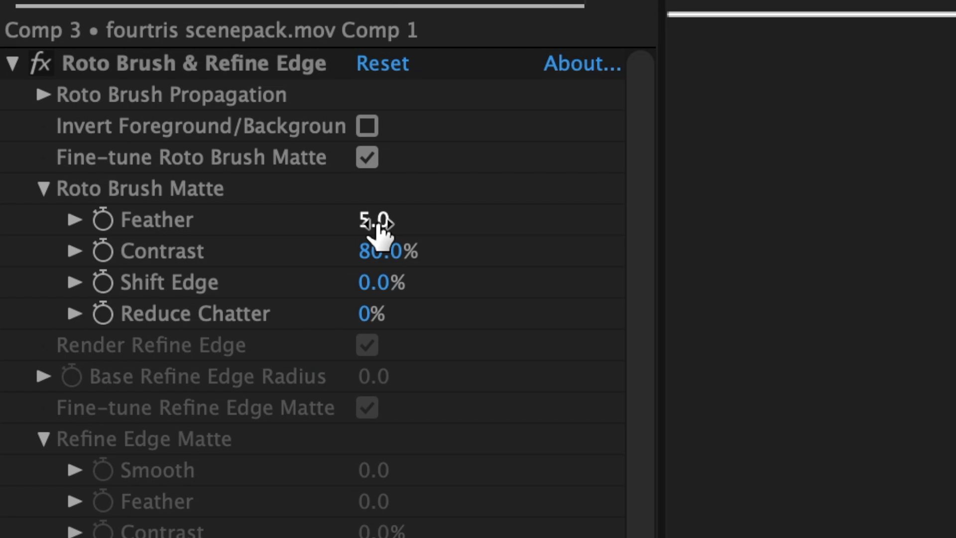
- Set the Roto Brush Matte Feather to 40 and return to the composition
left_click(377, 223)
type("40")
key("Return")
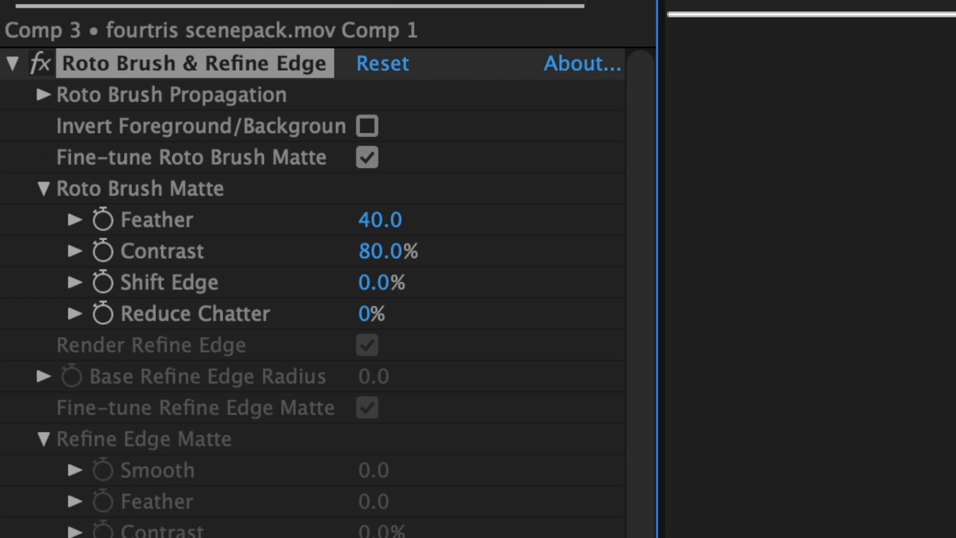
left_click(348, 29)
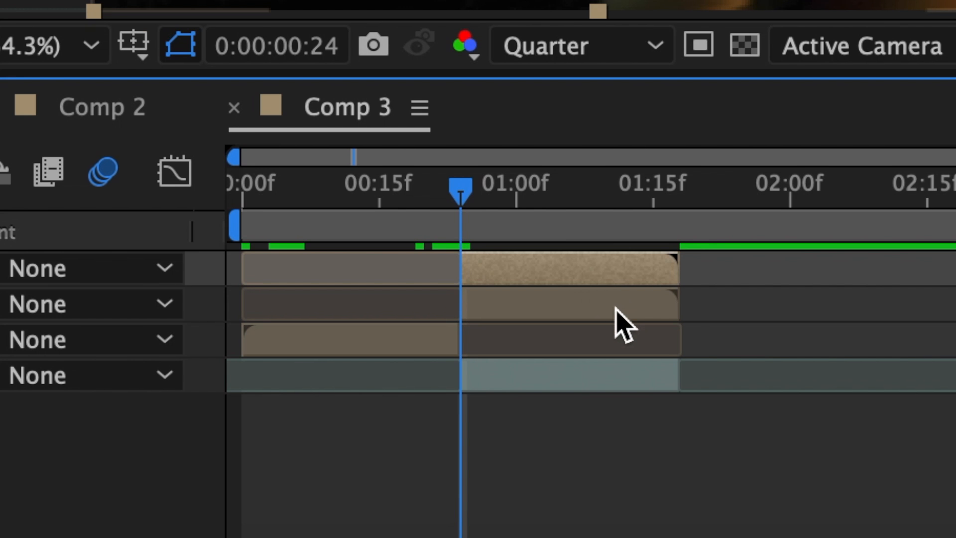
- Open another duplicate layer in the Layer panel and Roto Brush the person on the right, correcting the selection with extra strokes
left_click(597, 318)
double_click(617, 346)
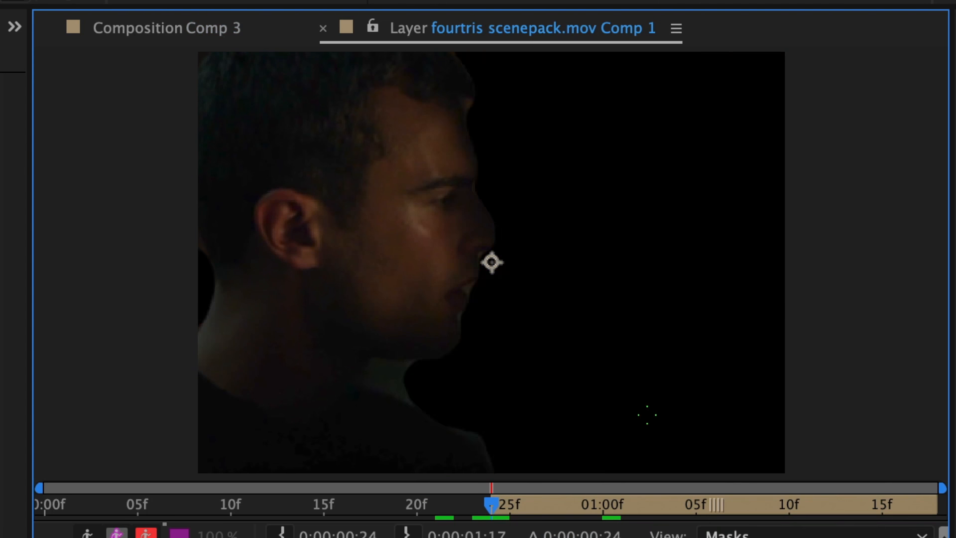
mouse_move(648, 414)
left_mouse_down()
mouse_move(595, 245)
mouse_move(602, 142)
left_mouse_up()
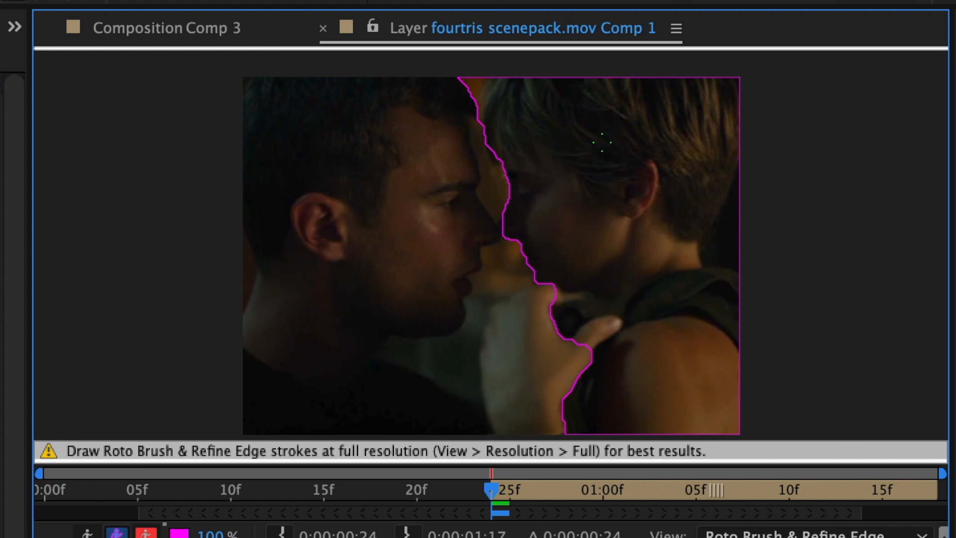
left_click_drag(536, 414, 542, 348)
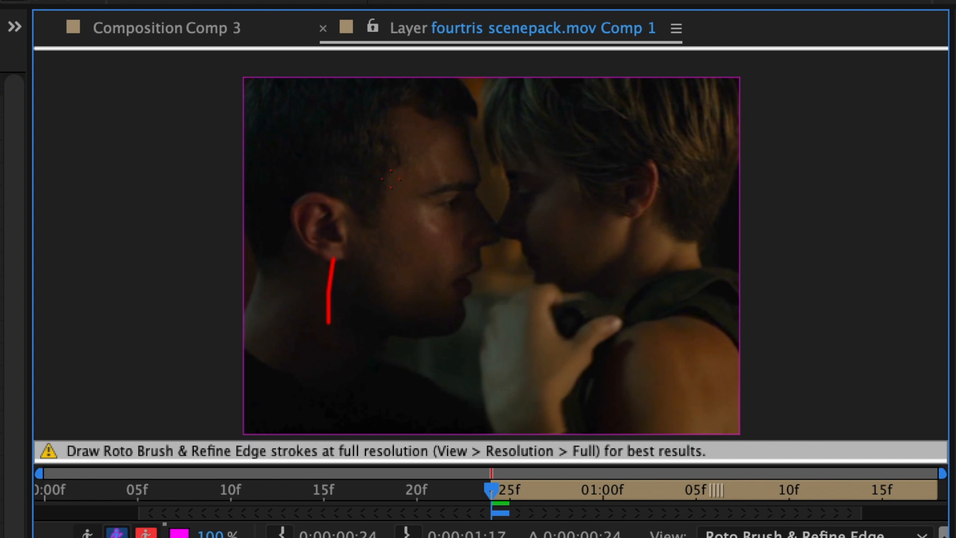
left_click_drag(502, 254, 476, 312)
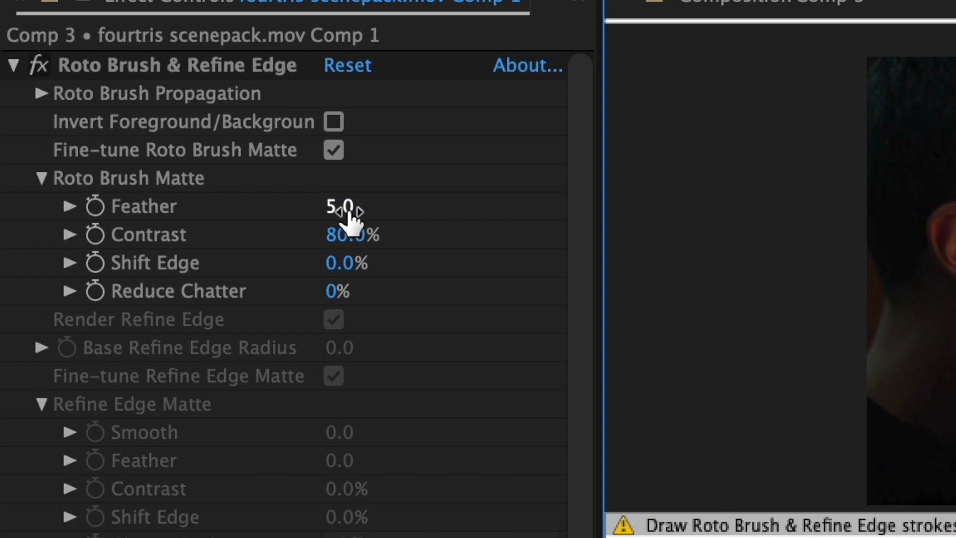
- Set this layer's Roto Brush Matte Feather to 40 and return to the composition
left_click(347, 209)
type("40")
key("Return")
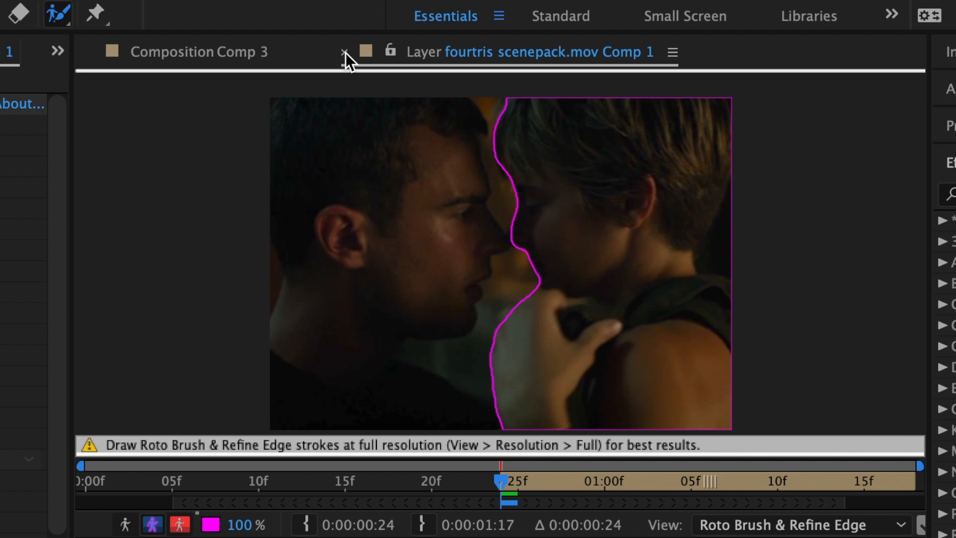
left_click(344, 52)
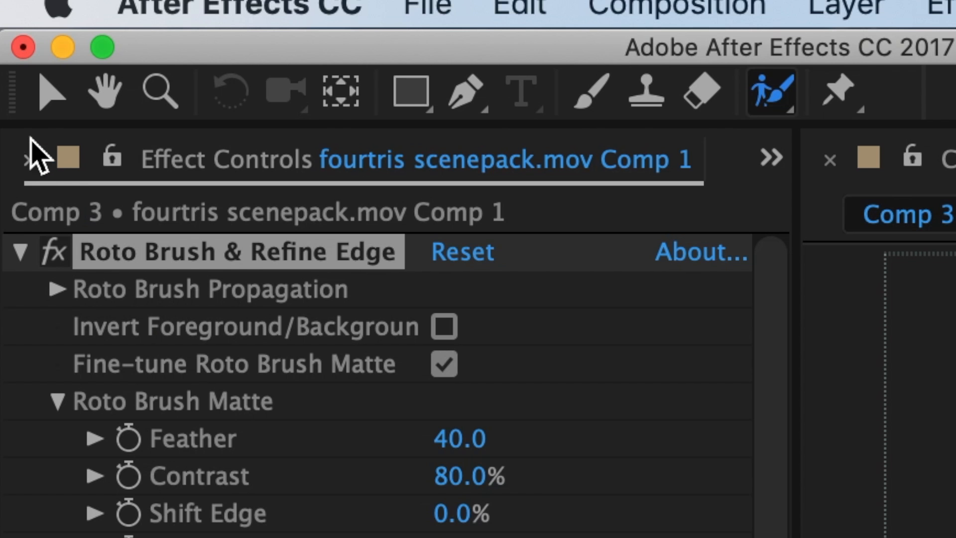
- Switch to the Selection tool and apply the Tint effect to the rotoscoped layer
left_click(50, 92)
left_click(694, 102)
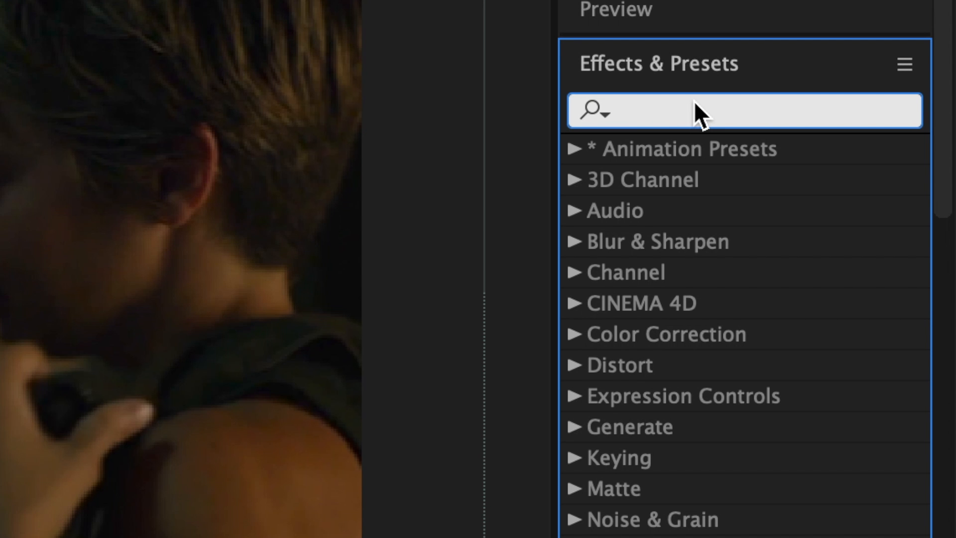
type("tint")
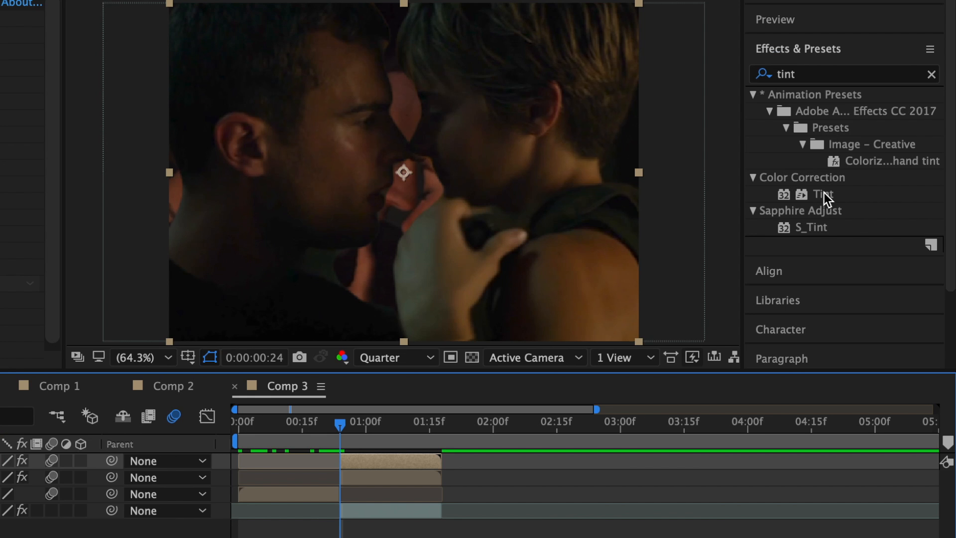
left_click_drag(705, 331, 0, 537)
left_click_drag(392, 461, 391, 466)
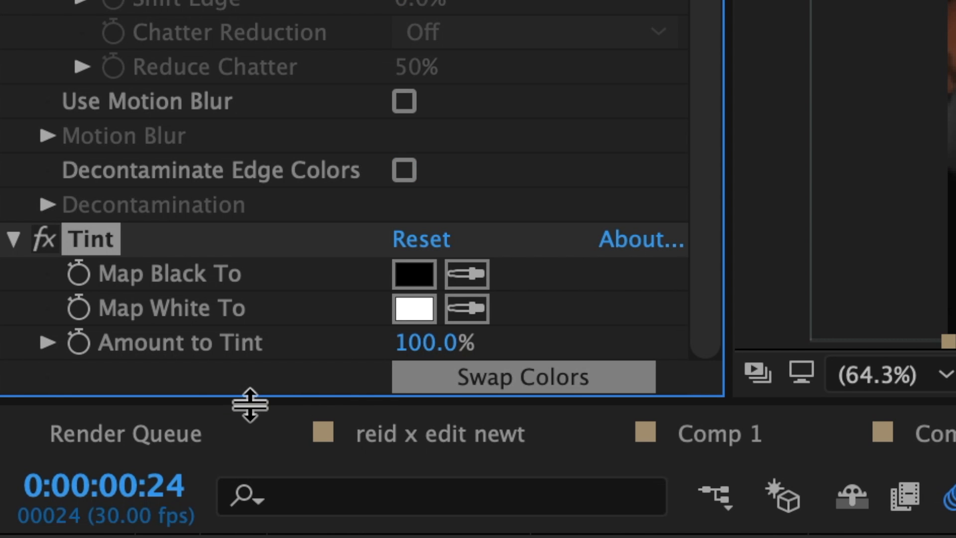
- Keyframe Amount to Tint from 0% at 0:00:00:24 to 100% at 0:00:01:06
left_click(79, 343)
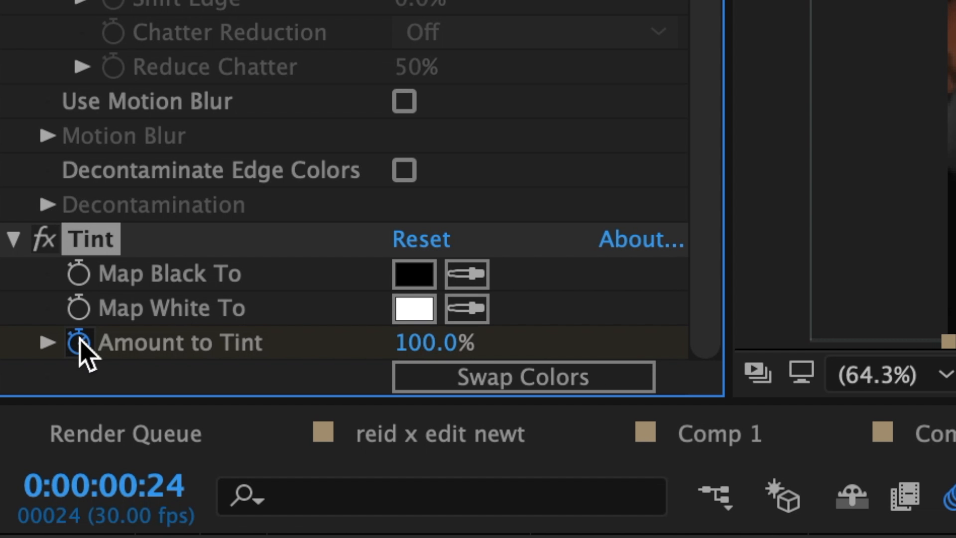
left_click(429, 346)
type("0")
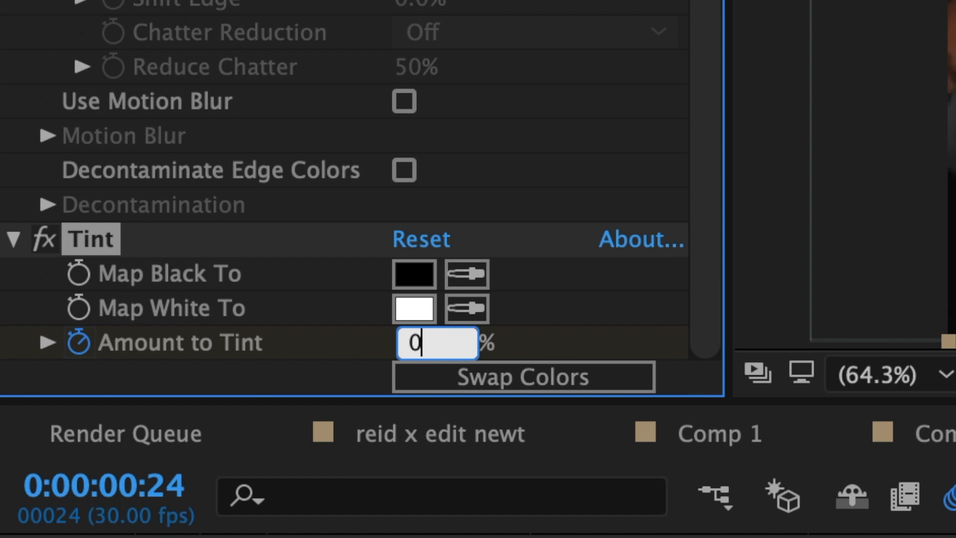
key("Return")
left_click_drag(411, 179, 521, 182)
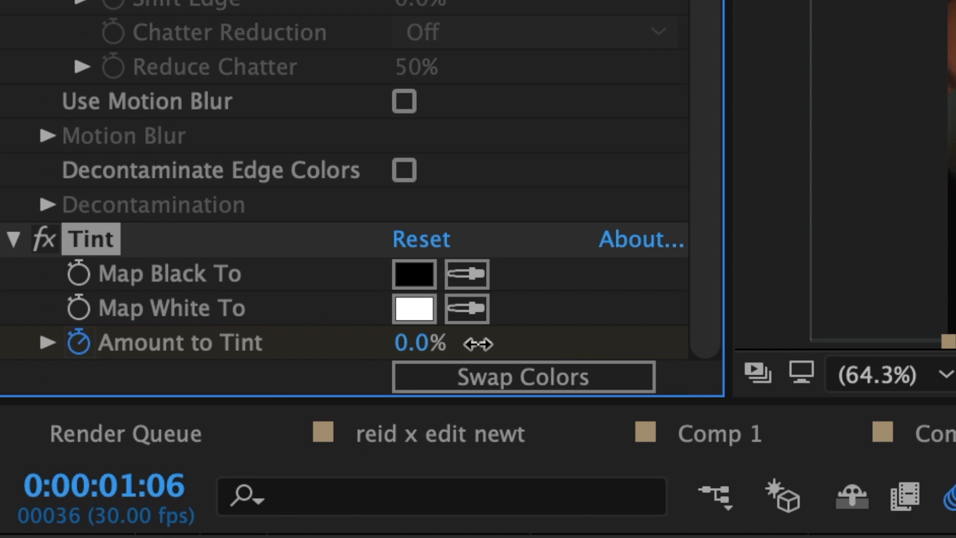
left_click_drag(420, 341, 665, 339)
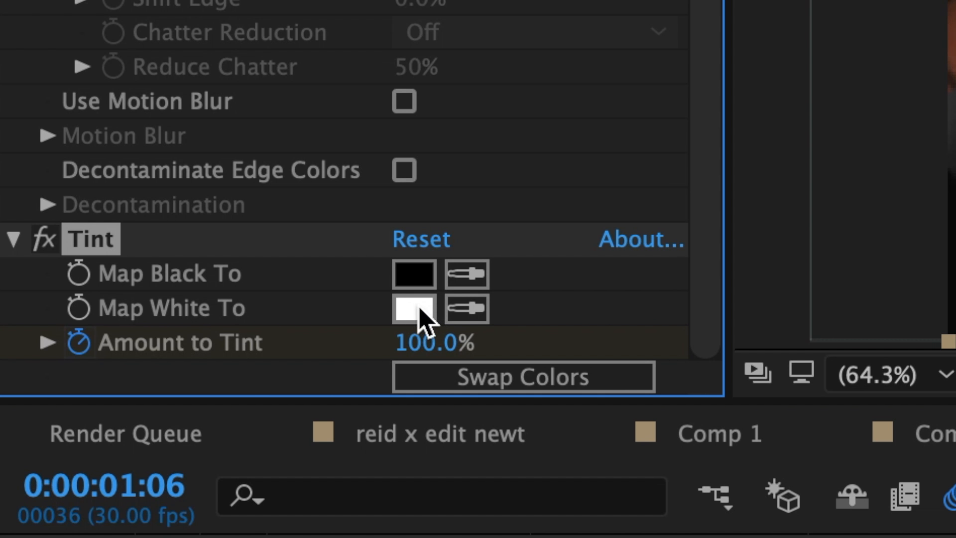
- Set the Tint's Map White To color to black (000000)
left_click(417, 315)
left_click_drag(181, 163, 516, 476)
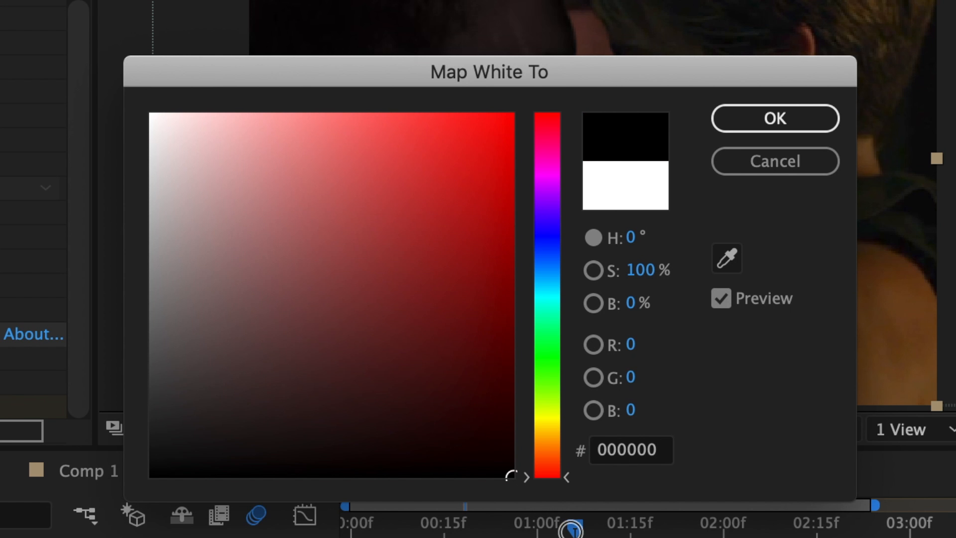
key("Return")
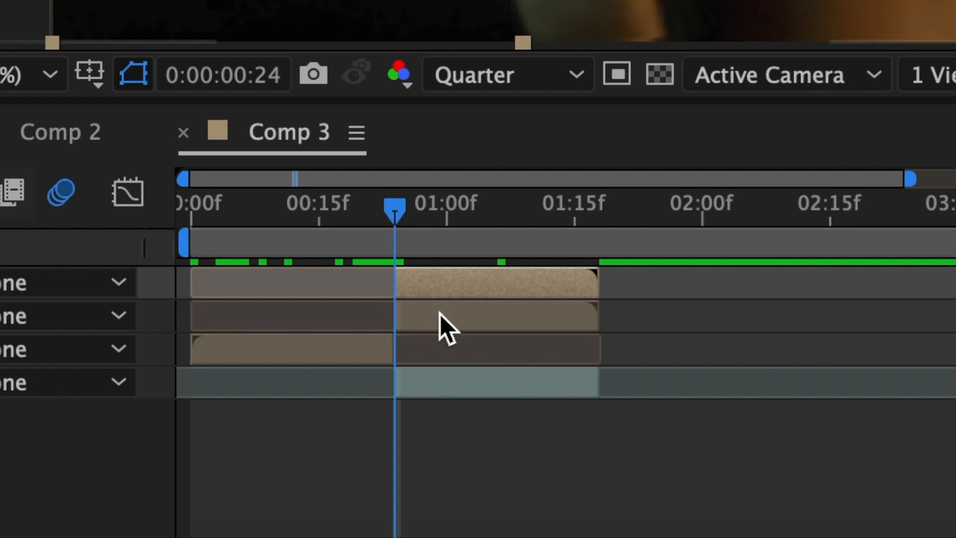
- Search the effects for blurm and apply S_BlurMoCurves to the tinted layer
left_click(440, 314)
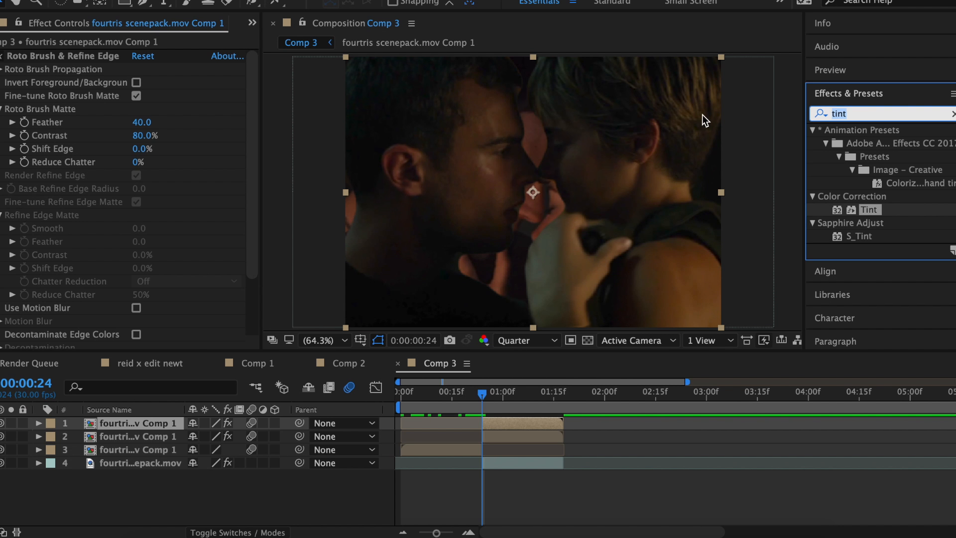
type("m")
double_click(881, 143)
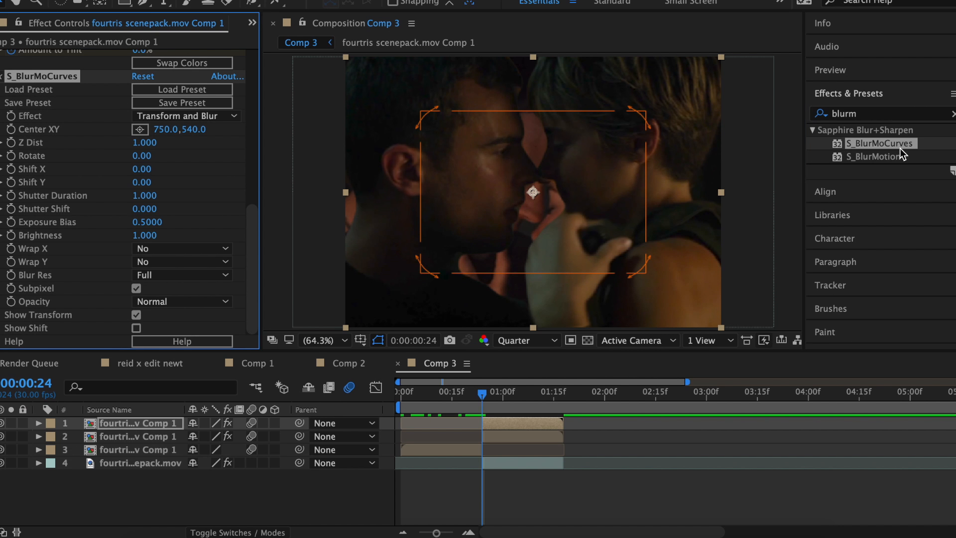
- At 0:00:01:10, set S_BlurMoCurves Shift X to -450
left_click(537, 392)
left_click(143, 169)
type("-450")
key("Return")
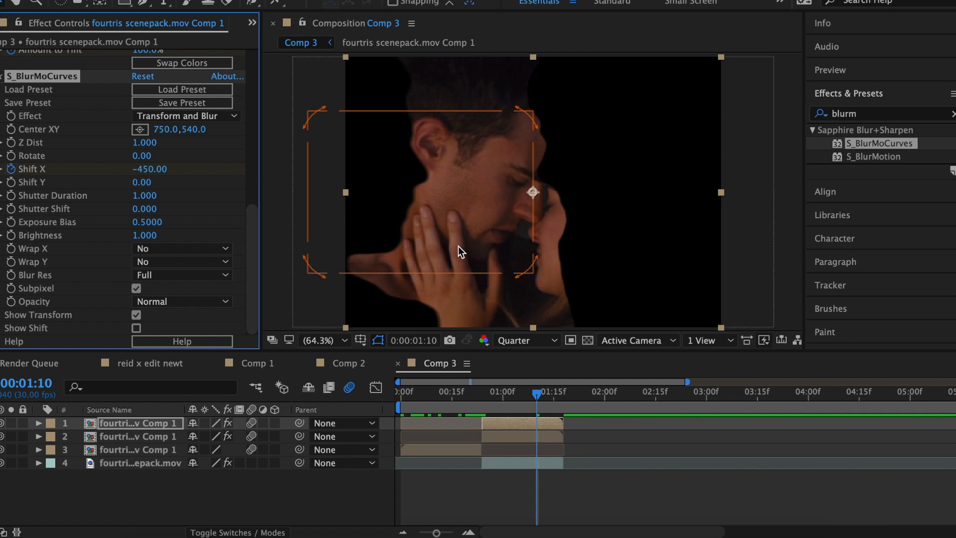
- Reveal the layer's keyframes and apply Easy Ease to the Shift X keyframes
key("u")
right_click(482, 476)
mouse_move(573, 525)
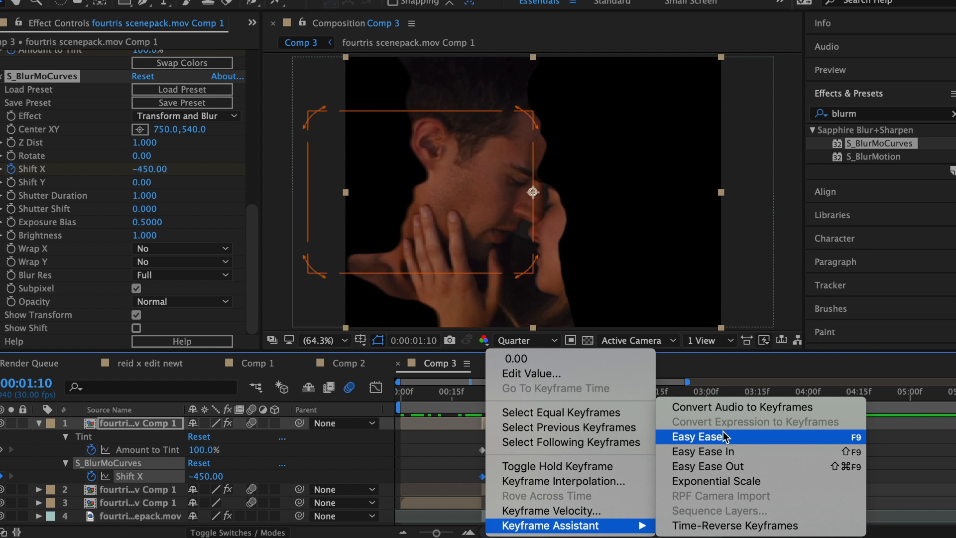
left_click(724, 437)
- Set Shift X to -300 and steepen its speed curve in the graph editor
left_click_drag(157, 171, 167, 172)
left_click(376, 387)
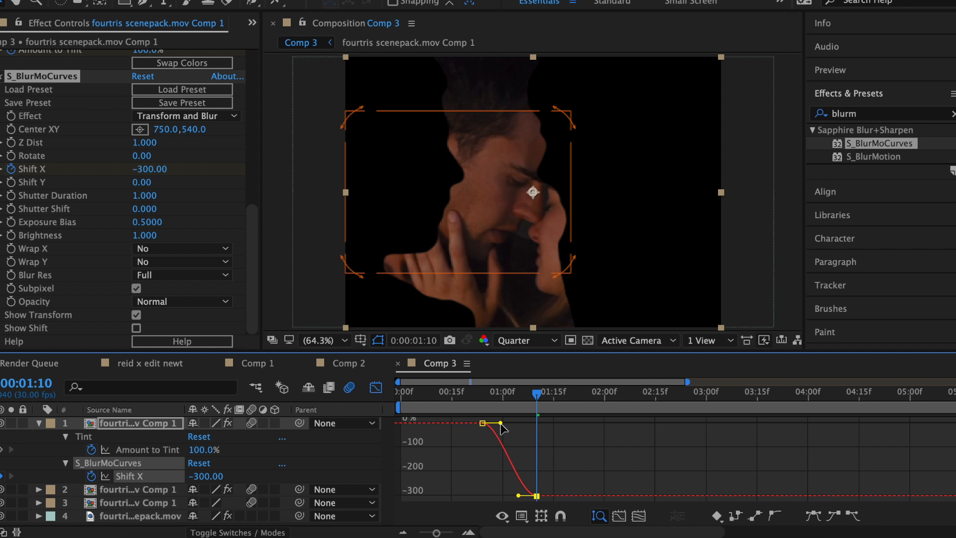
left_click_drag(500, 423, 504, 496)
left_click(376, 387)
- Copy the Tint and S_BlurMoCurves effects from the top layer and paste them onto the second layer
mouse_move(534, 405)
left_mouse_down()
mouse_move(480, 405)
mouse_move(536, 401)
left_mouse_up()
key("super+c")
left_click(509, 490)
key("super+v")
- On the second layer, set the ending Shift X keyframe to 300 and reshape its ease curve in the graph editor
key("u")
scroll(508, 490, "down", 3)
left_click(489, 406)
left_click(536, 492)
scroll(110, 211, "down", 10)
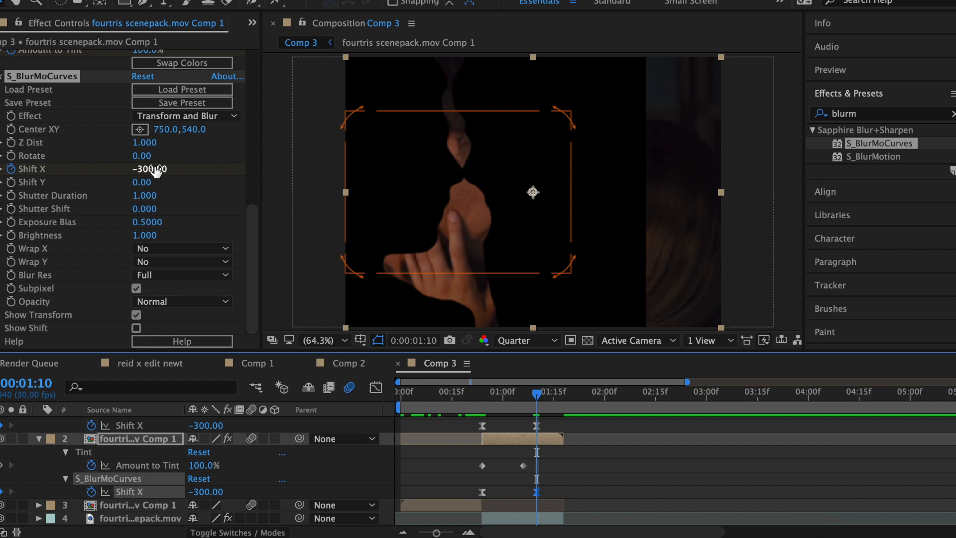
left_click(155, 170)
type("300")
key("Return")
left_click(376, 387)
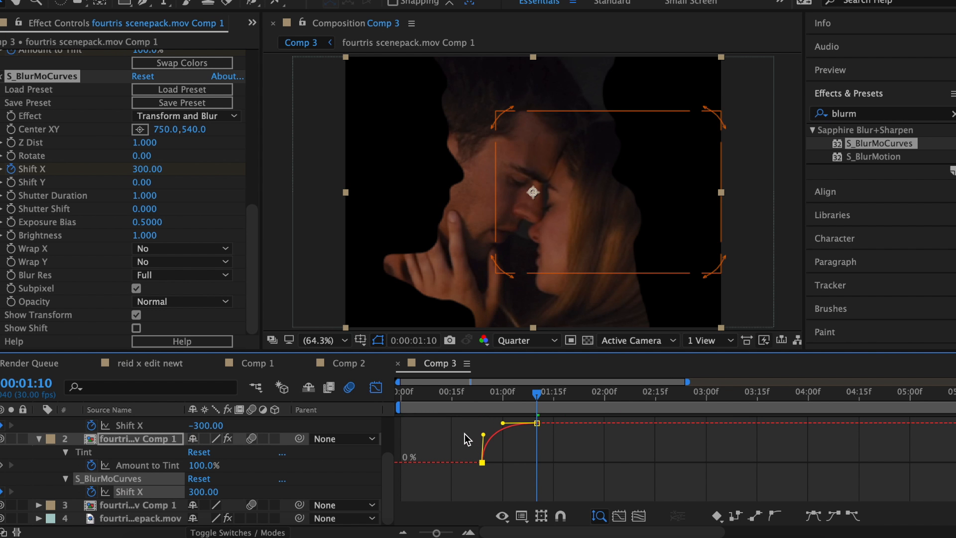
left_click_drag(482, 435, 503, 427)
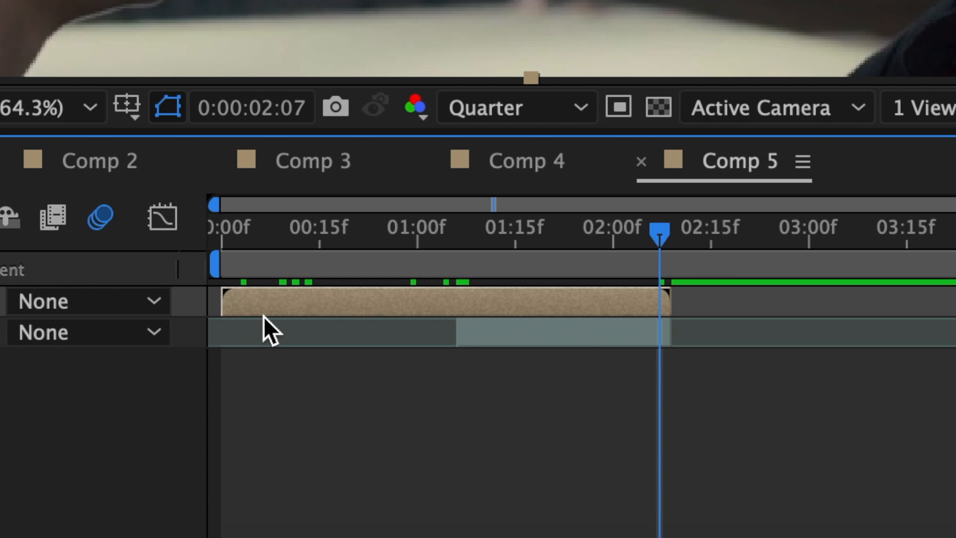
- In Comp 5, split the layer at 0:00:01:06 and duplicate the split part
left_click(459, 265)
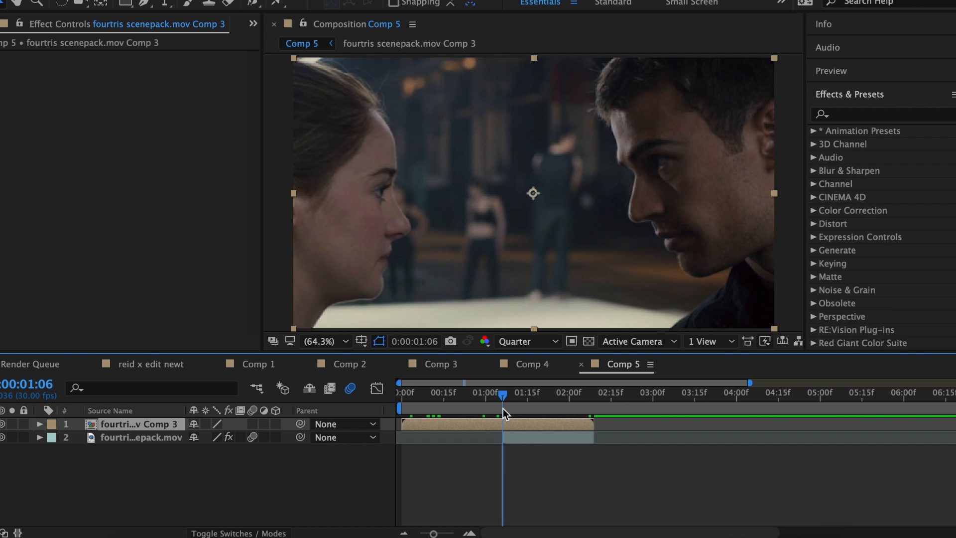
key("super+shift+d")
key("super+d")
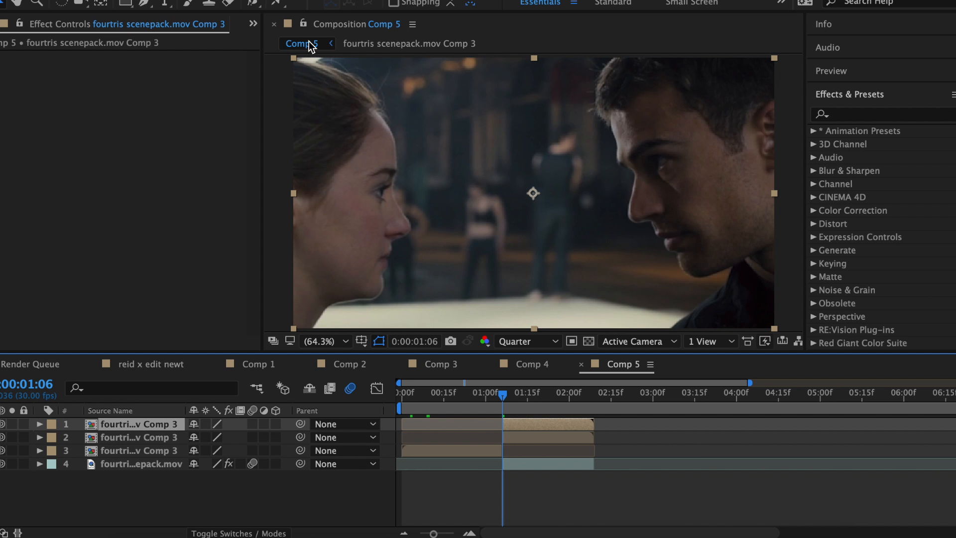
- Open the top layer in the Layer panel, set its Roto Brush Matte Feather to 10, and return to the composition
left_click(252, 3)
double_click(464, 185)
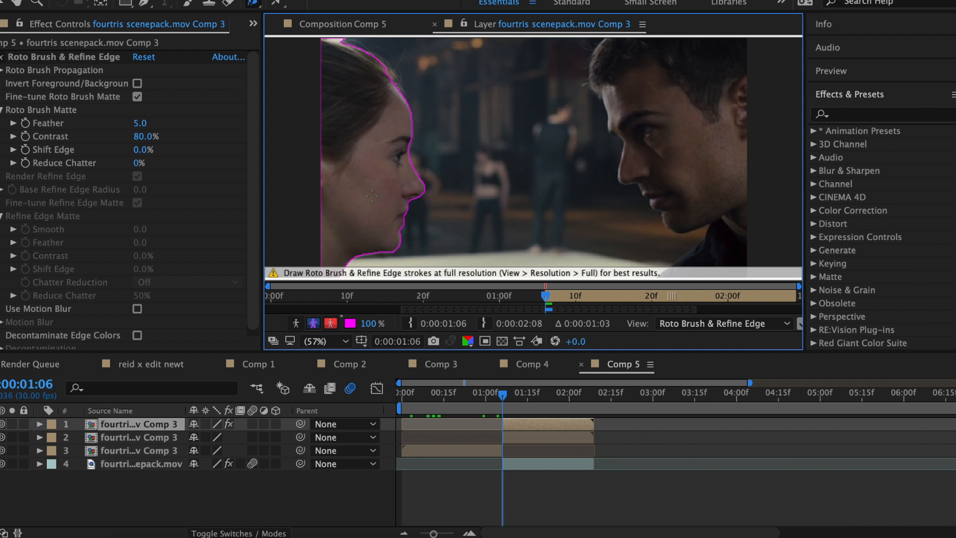
left_click(139, 123)
type("10")
key("Return")
left_click(434, 24)
- Open the second layer in the Layer panel, set its Roto Brush Matte Feather to 40, and return to the composition
left_click(548, 437)
double_click(578, 259)
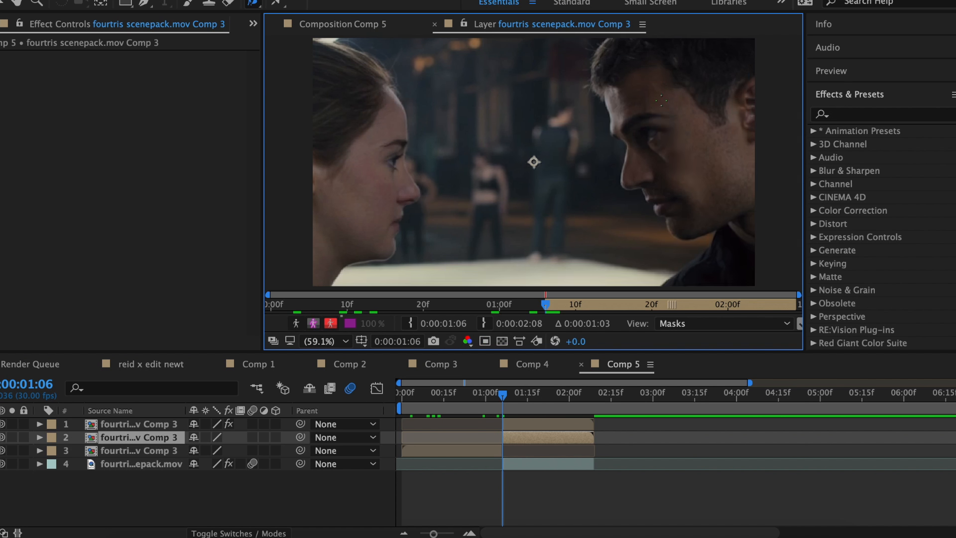
left_click(141, 123)
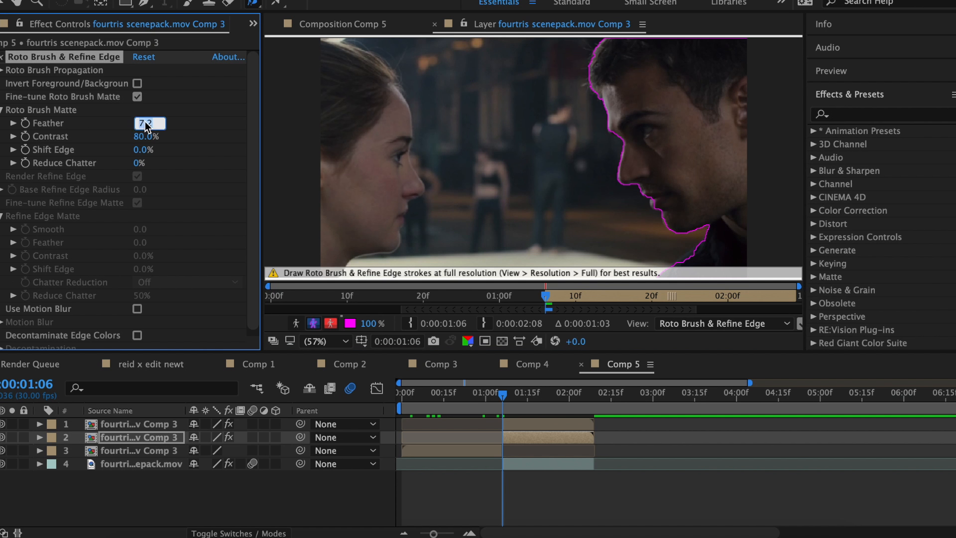
type("40")
key("Return")
left_click(434, 24)
- Search for tint and apply the Tint effect to the top layer
left_click(139, 423)
left_click(876, 114)
type("tint")
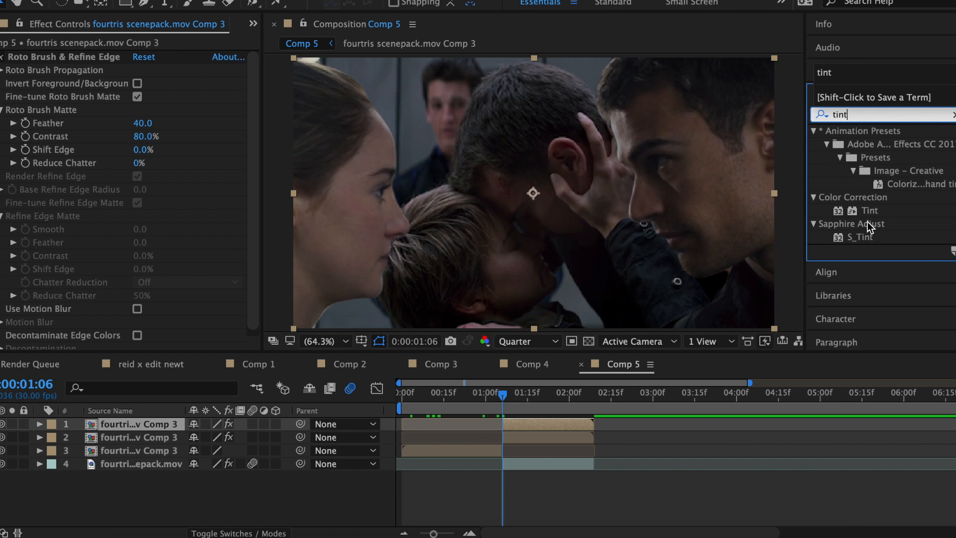
left_click_drag(868, 210, 144, 314)
- Keyframe Amount to Tint at 100% at 0:00:01:16 and 0% at 0:00:01:06
left_click(13, 328)
left_click(529, 405)
left_click(141, 316)
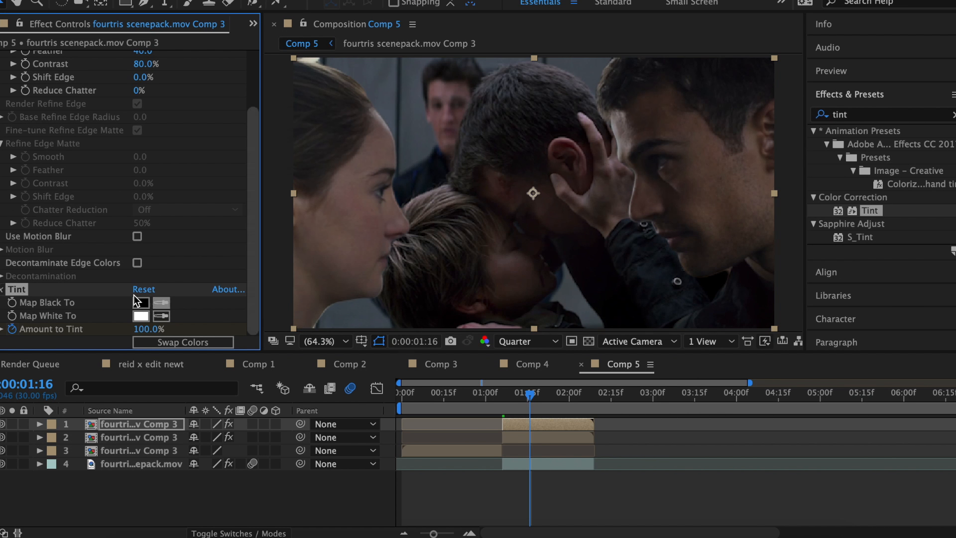
left_click(632, 169)
left_click(504, 409)
left_click_drag(504, 409, 502, 409)
left_click(149, 329)
type("0")
key("Return")
- Move a layer copy to the bottom of the stack and trim it to start at the cut and end with the clip
left_click(544, 438)
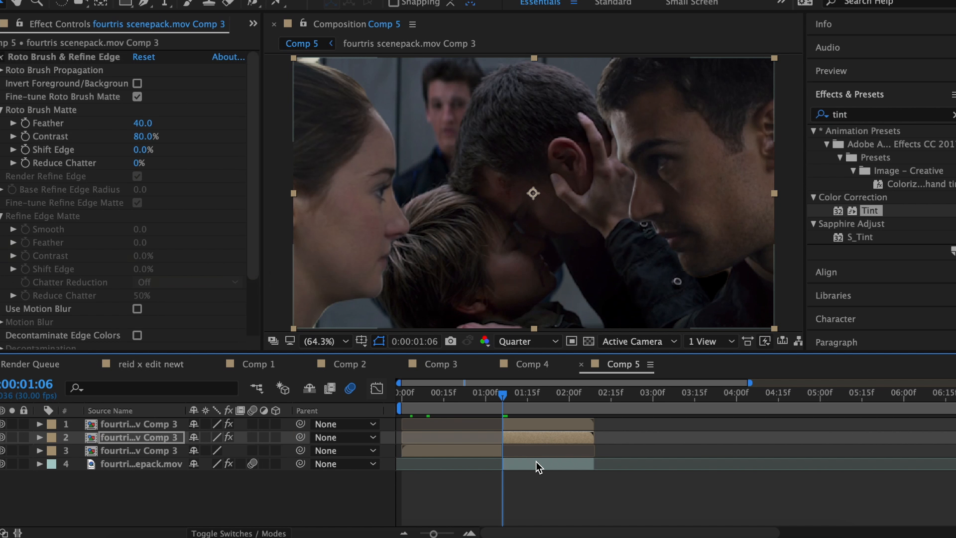
left_click(538, 465)
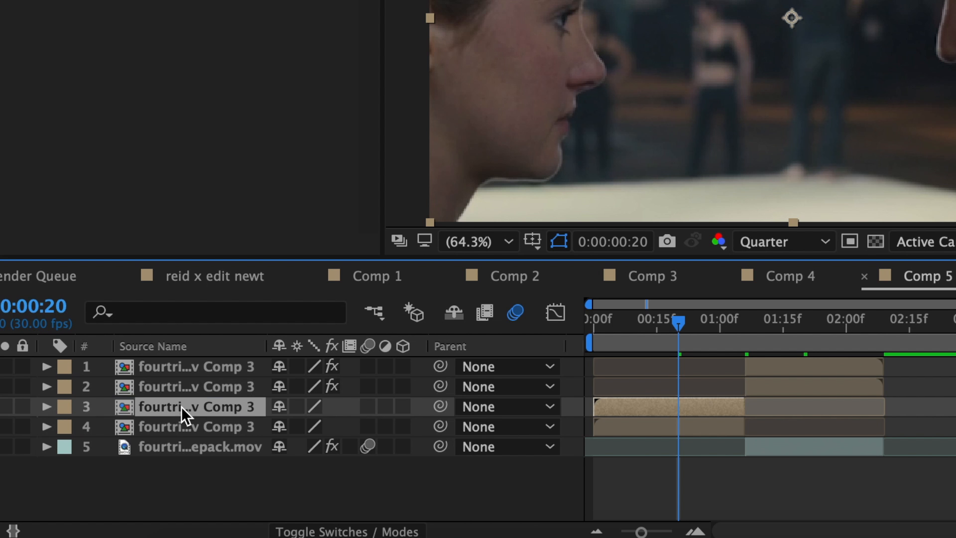
left_click_drag(181, 408, 183, 456)
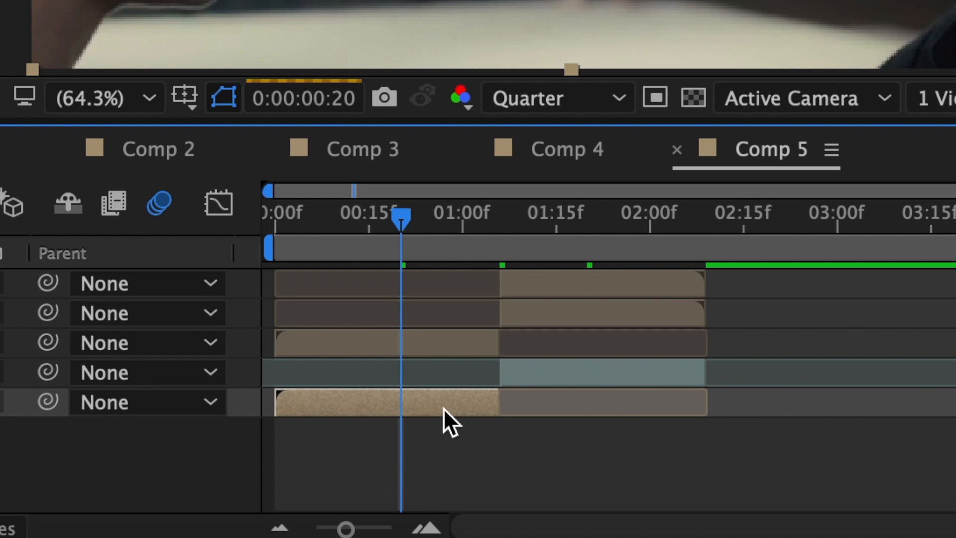
left_click_drag(498, 403, 721, 399)
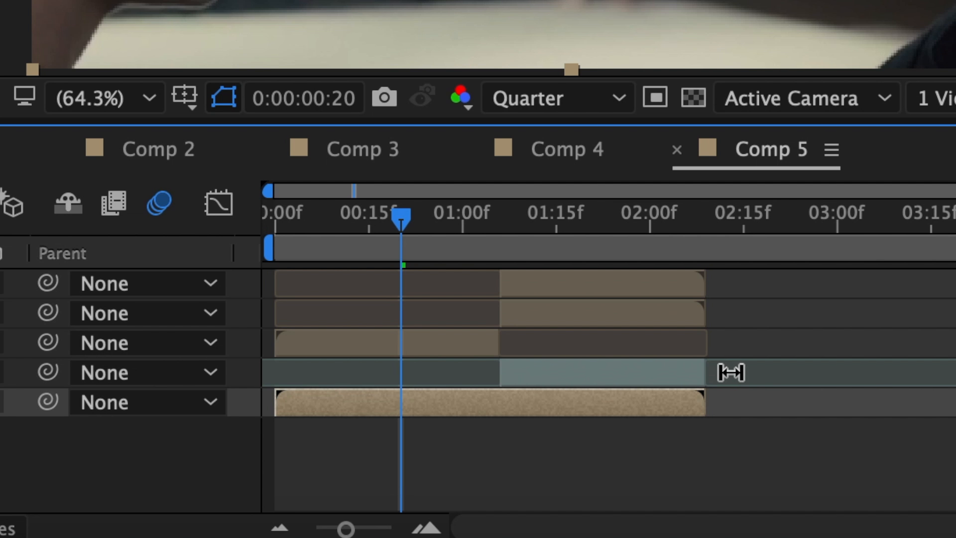
left_click_drag(275, 402, 502, 404)
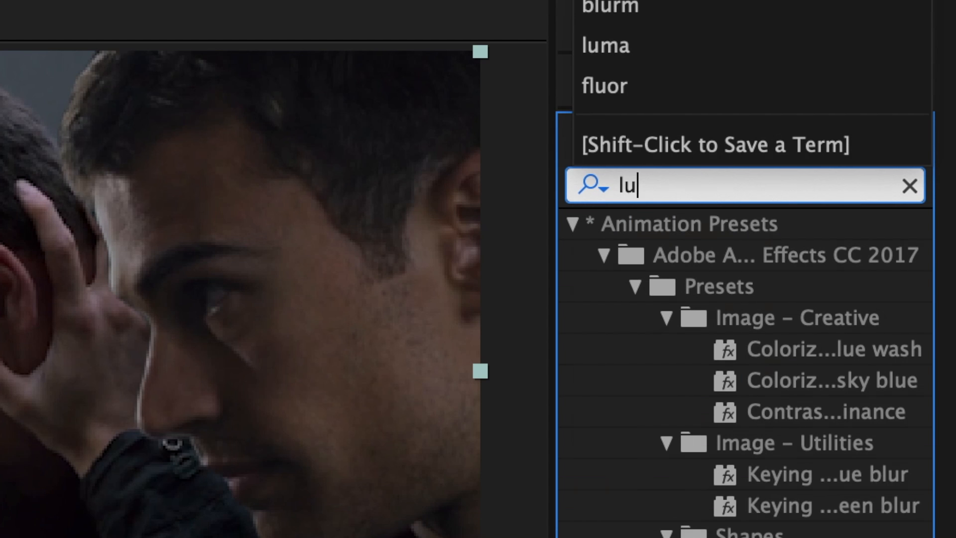
- Apply S_DissolveLuma to the bottom layer and keyframe Dissolve Percent at 60%
type("ma")
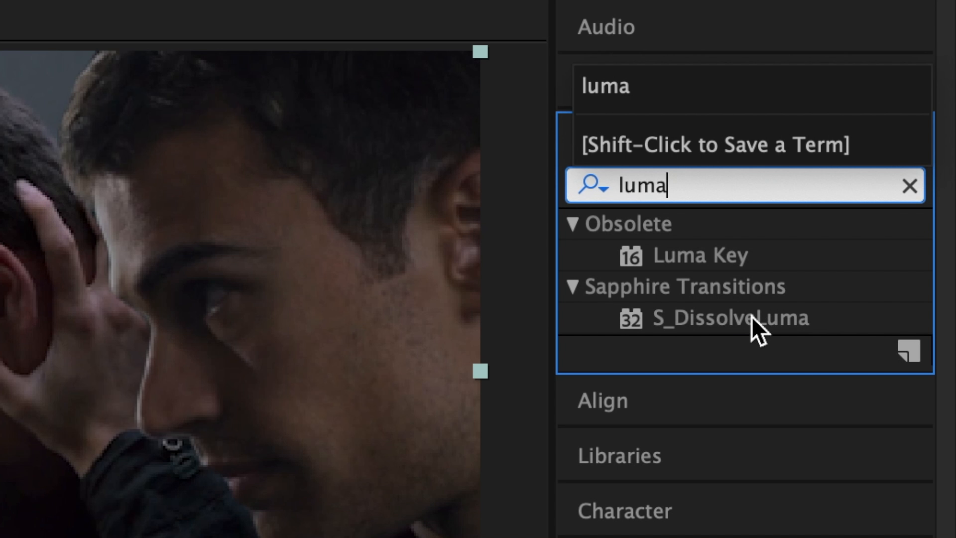
left_click_drag(751, 316, 431, 374)
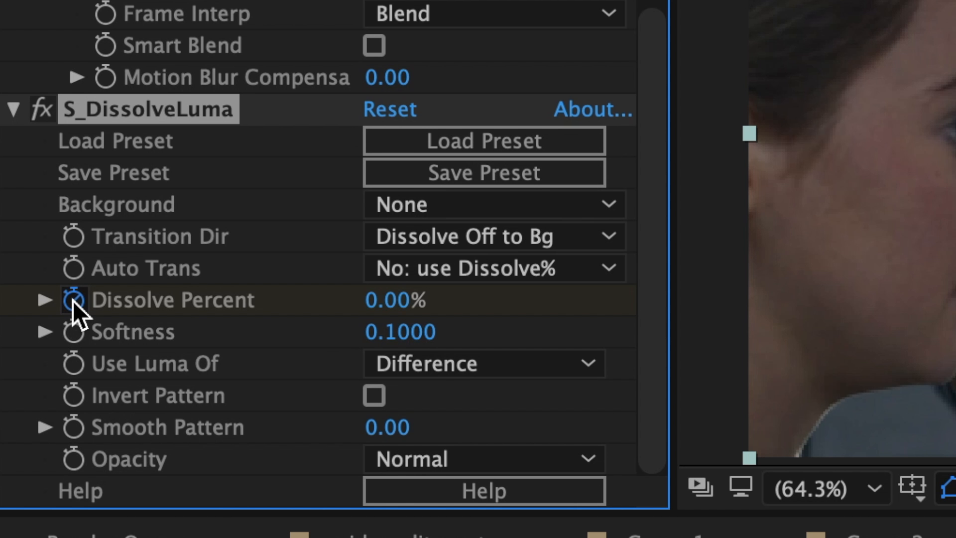
left_click(398, 300)
type("6")
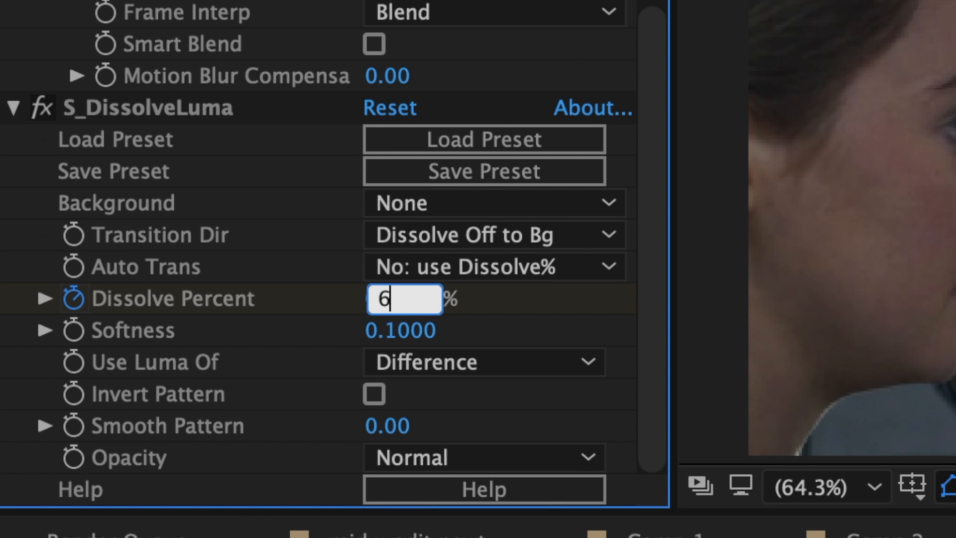
type("0")
key("Return")
- Add a second Dissolve Percent keyframe at 0%
left_click_drag(480, 168, 513, 184)
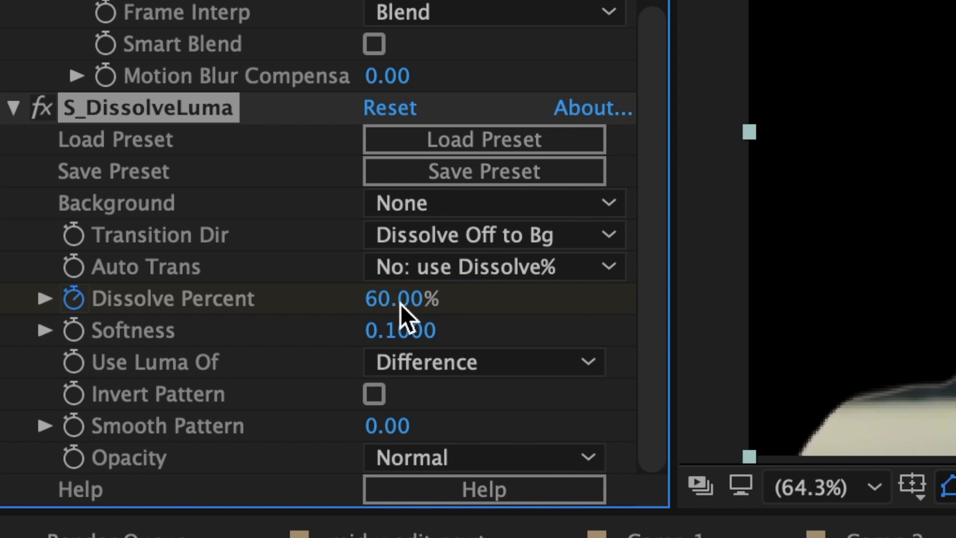
left_click(400, 300)
type("0")
key("Return")
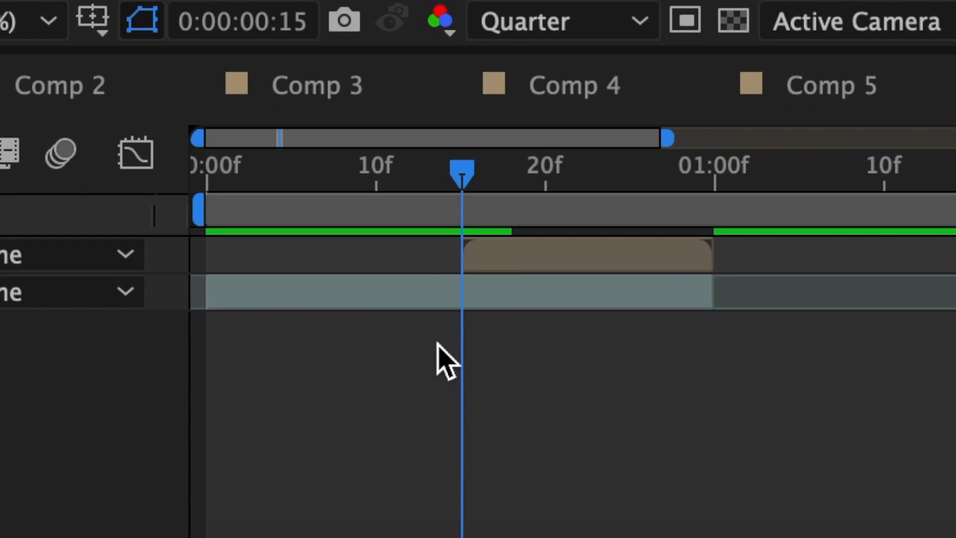
- In Comp 8, select the top pre-comp layer and duplicate it
left_click(550, 293)
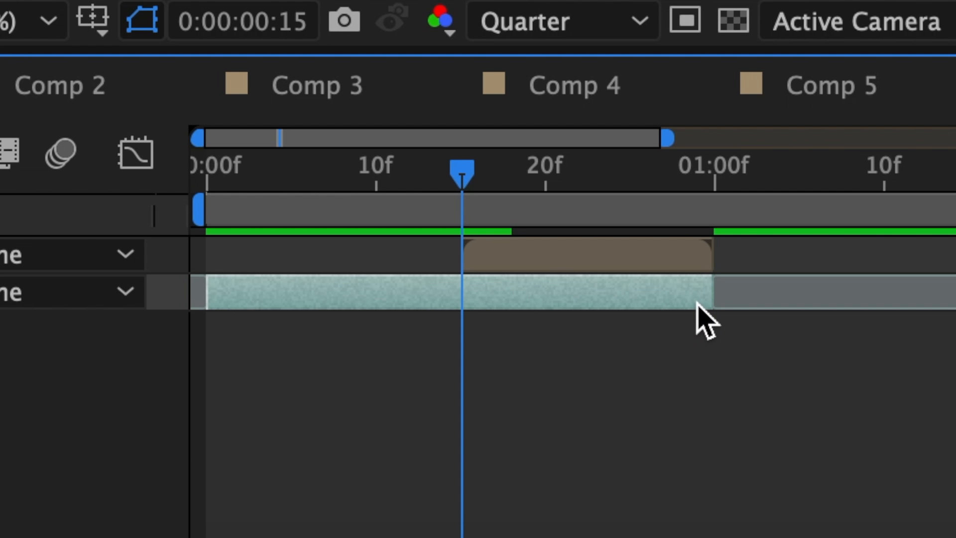
left_click(550, 254)
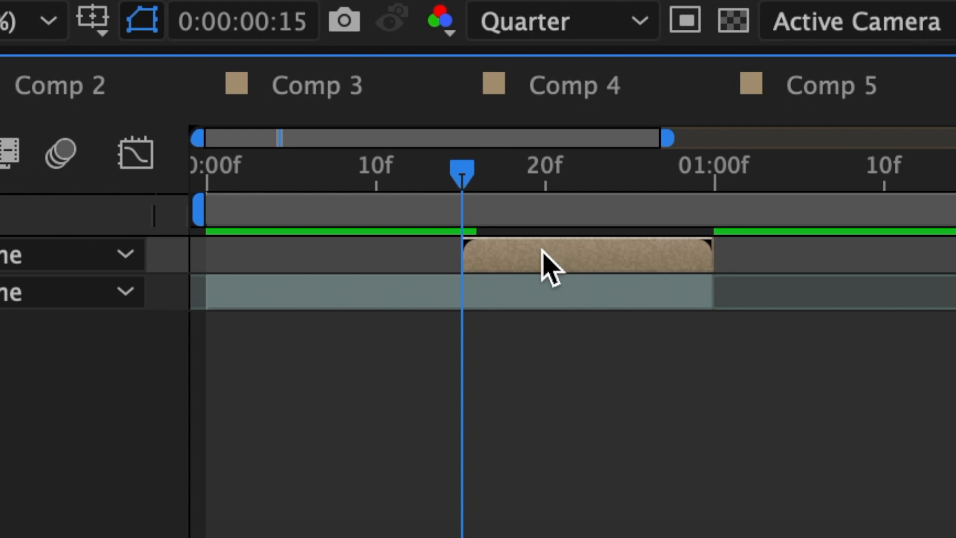
key("super+d")
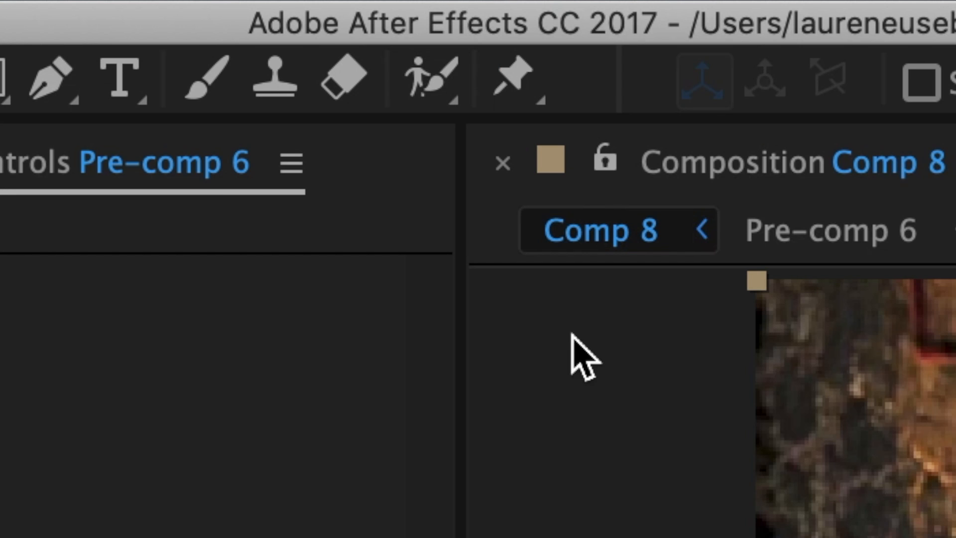
- Open the duplicate in the Layer panel and Roto Brush the person, correcting the selection with extra strokes
left_click(432, 60)
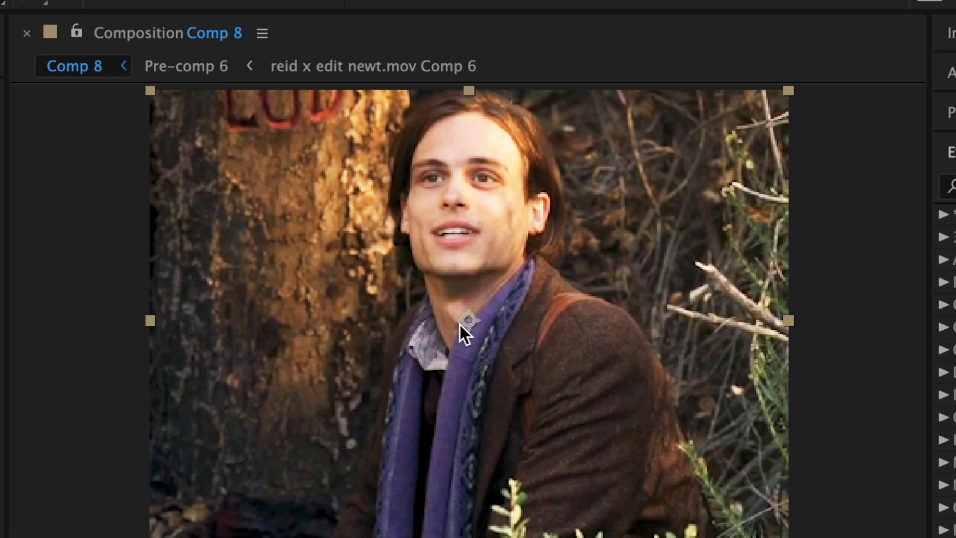
double_click(458, 321)
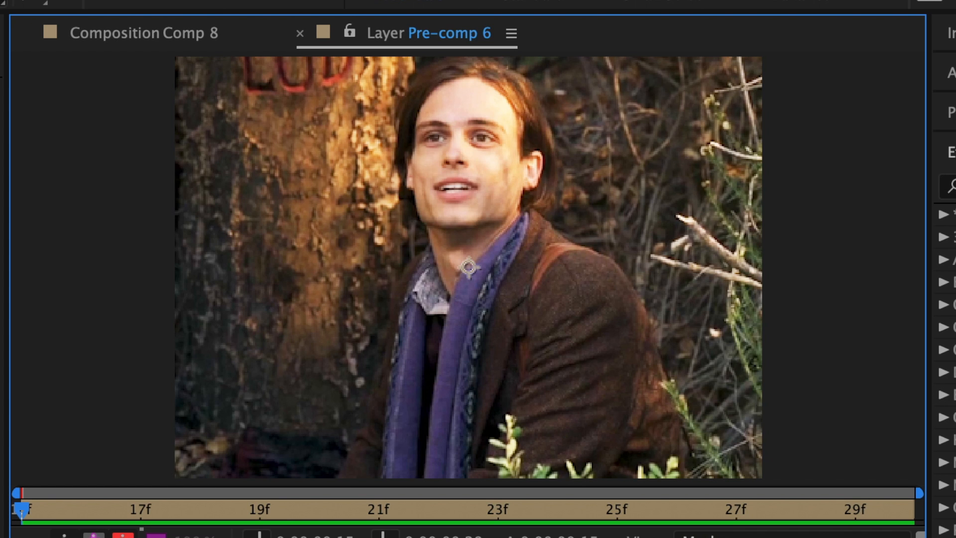
left_click_drag(452, 400, 533, 320)
mouse_move(520, 186)
left_mouse_down()
mouse_move(521, 119)
mouse_move(417, 145)
left_mouse_up()
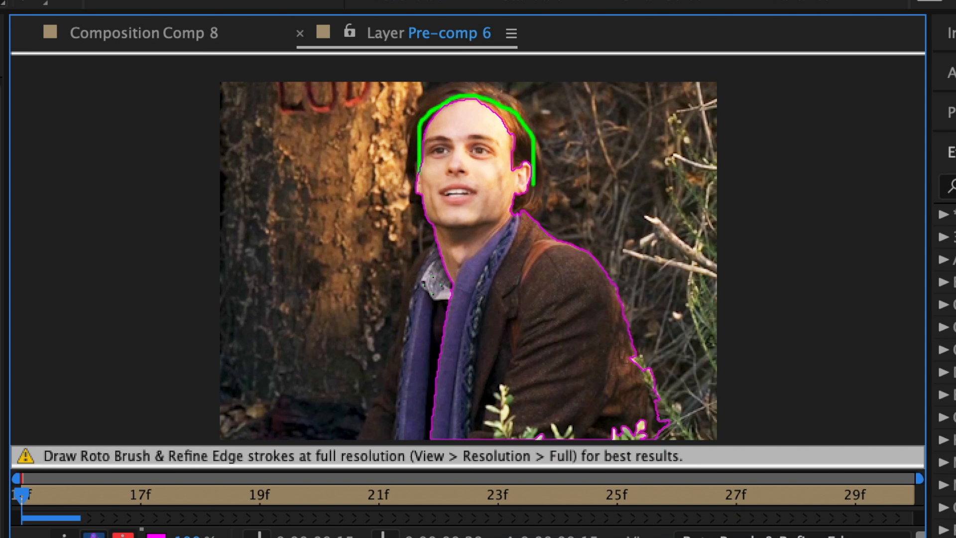
left_click_drag(399, 437, 443, 265)
left_click_drag(398, 354, 385, 438)
left_click_drag(430, 258, 399, 334)
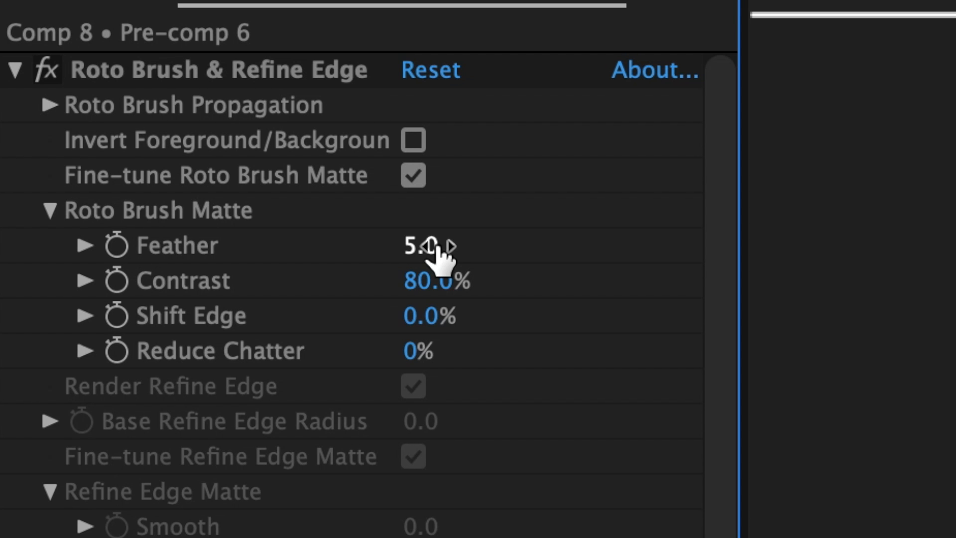
- Set the Roto Brush Matte Feather to 4 and return to the composition
left_click(428, 246)
type("40")
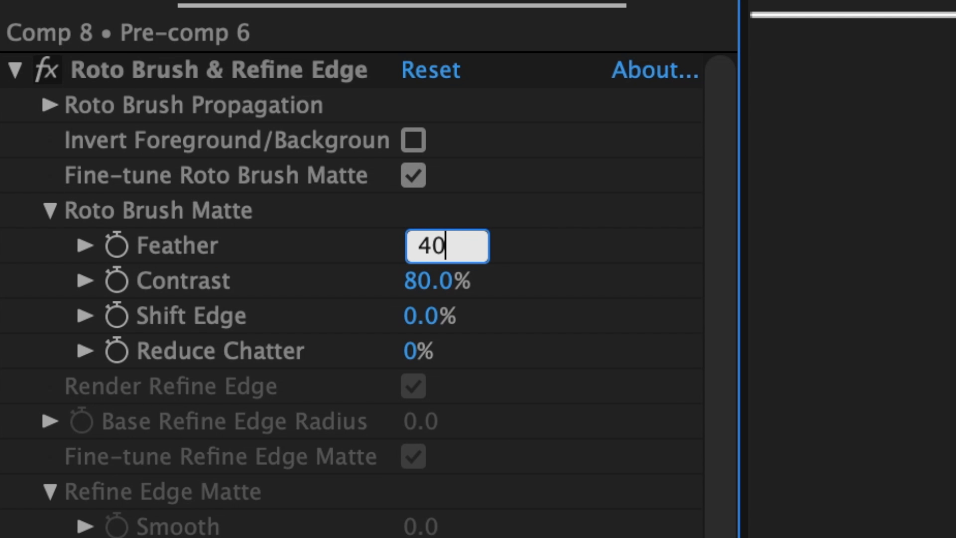
key("Return")
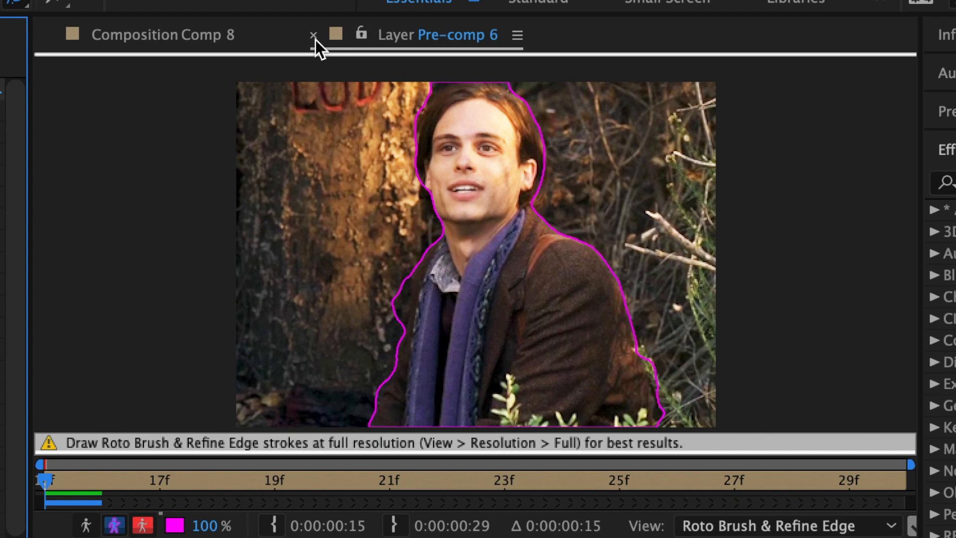
left_click(315, 40)
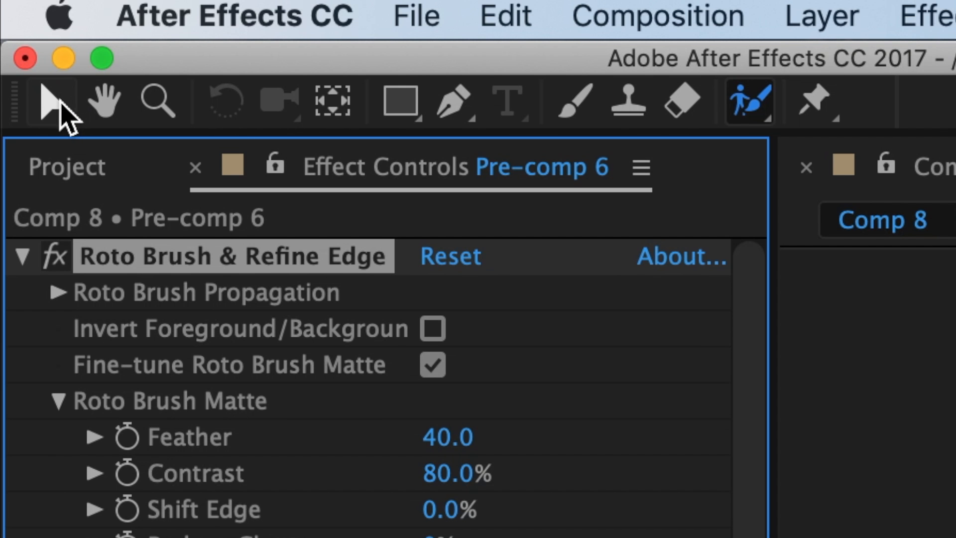
- Duplicate the rotoscoped Pre-comp 6 layer in Comp 8
left_click(55, 102)
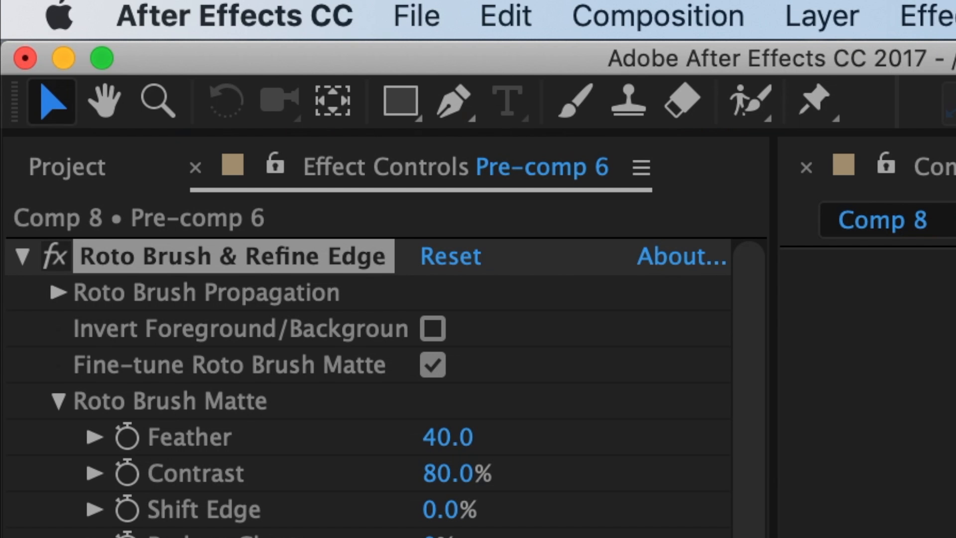
key("ctrl+d")
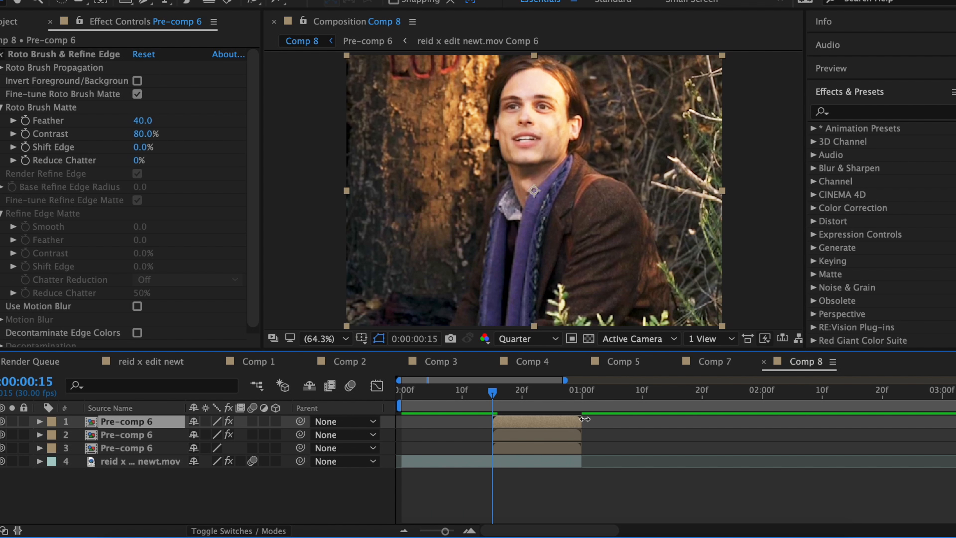
- Search the effects for halftone and apply S_HalfTone to the top duplicate layer
left_click(844, 113)
type("halft")
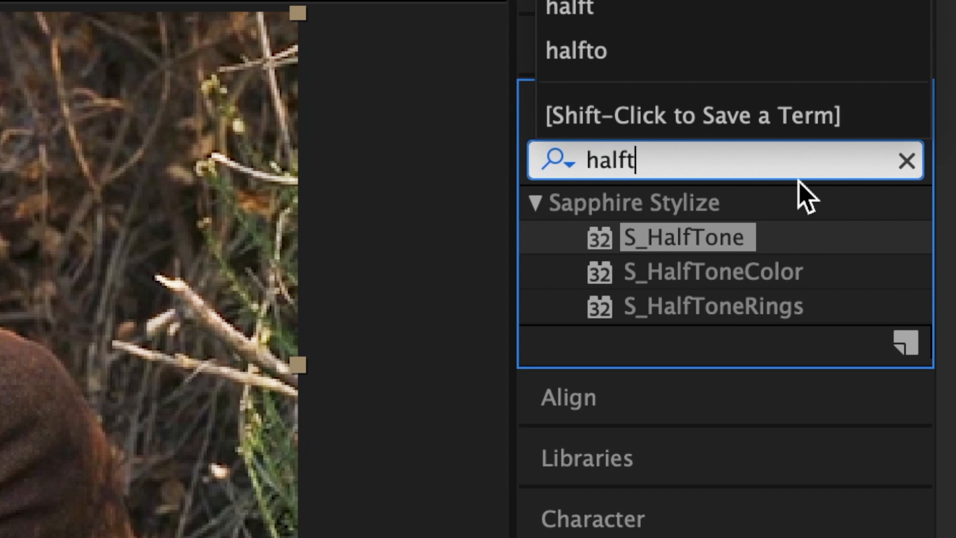
left_click_drag(769, 237, 497, 287)
- Keyframe the halftone layer's opacity at 100% at frame 15 and 0% at frame 23
key("t")
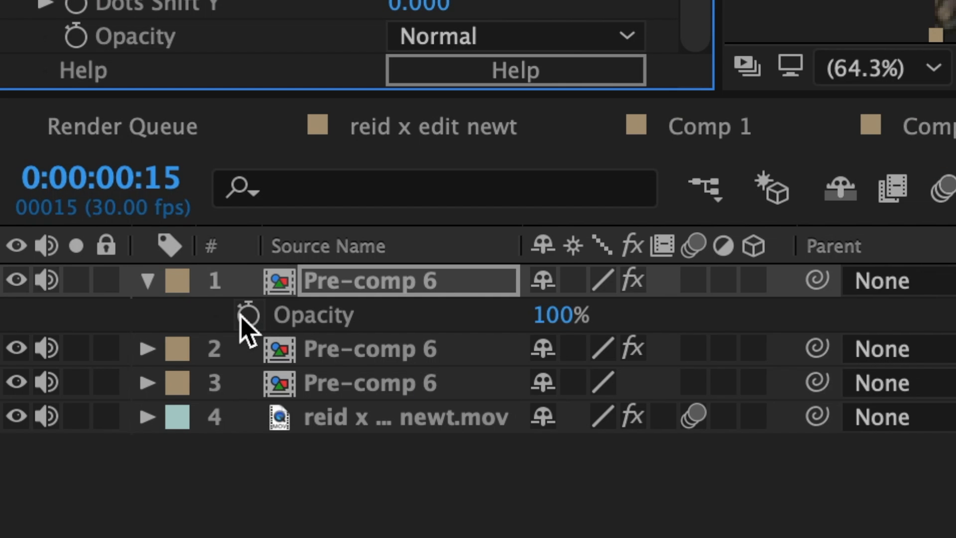
left_click(248, 314)
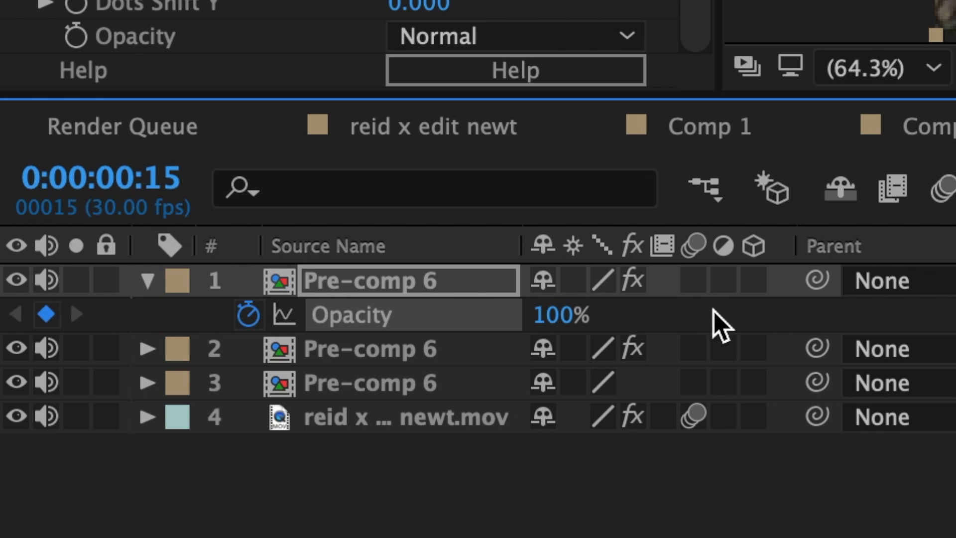
left_click_drag(410, 204, 551, 220)
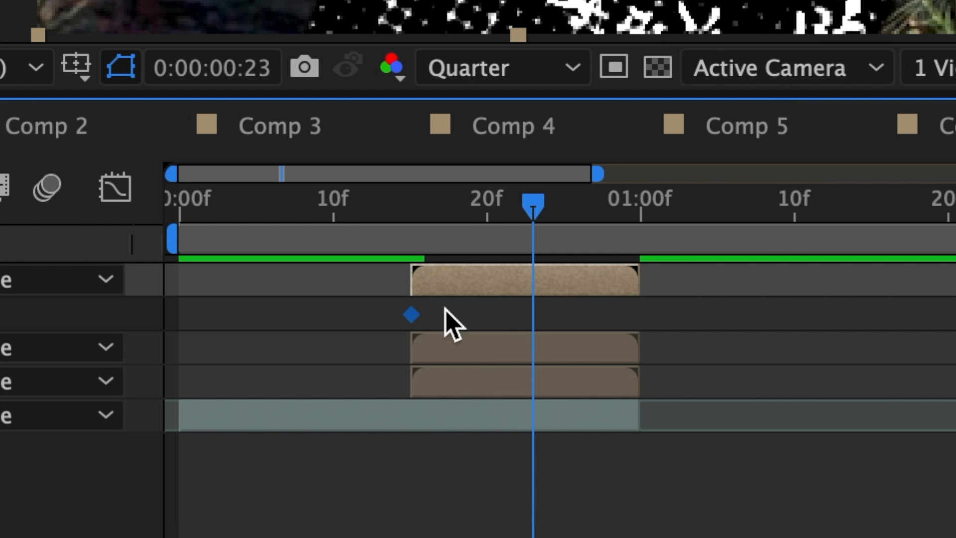
left_click(561, 315)
type("00")
key("Return")
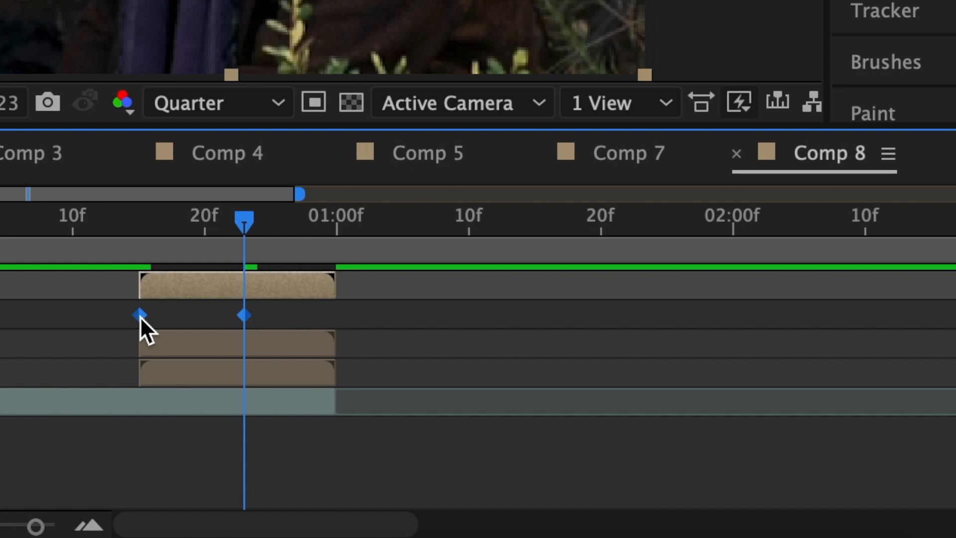
- Apply keyframe easing to the opacity keyframes through the keyframe assistant
right_click(139, 316)
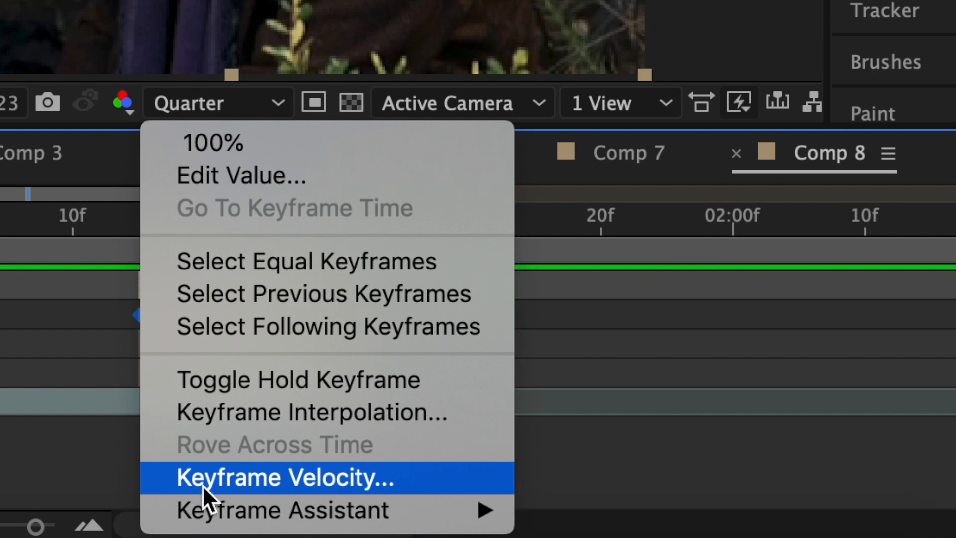
mouse_move(209, 510)
left_click(604, 318)
- Select the top two pre-comp layers and pre-compose them into a new composition
left_click(566, 285)
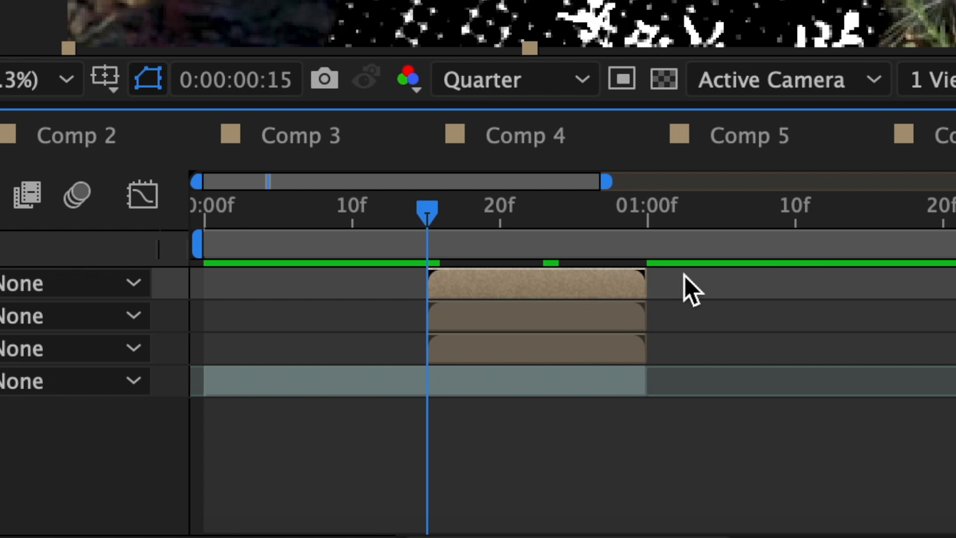
left_click(600, 323)
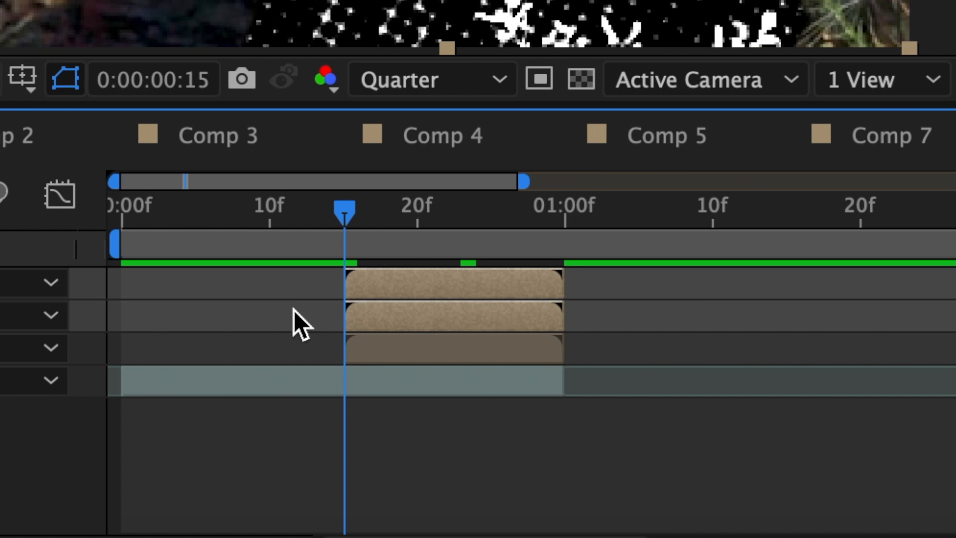
right_click(591, 320)
left_click(725, 234)
left_click(745, 449)
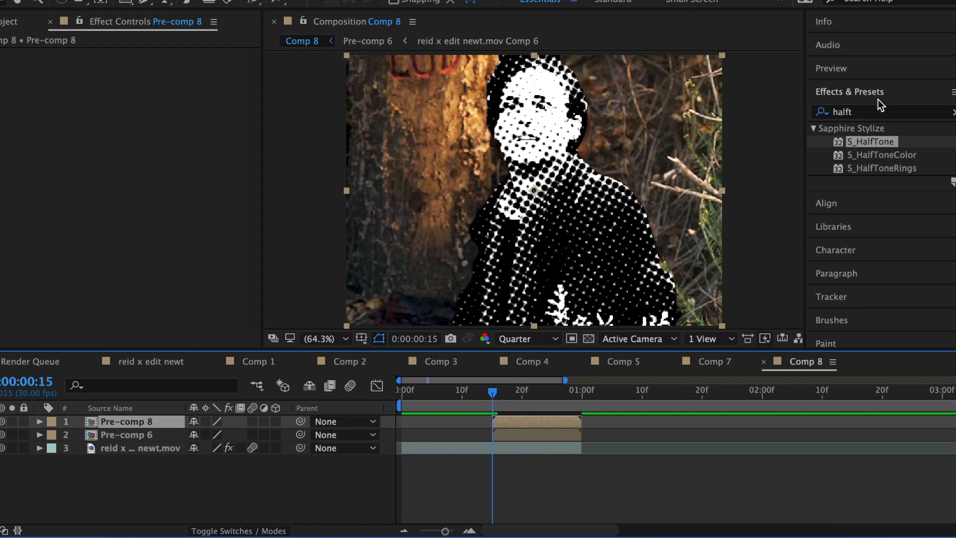
- Search for blurm and apply S_BlurMoCurves to the new pre-comp layer
double_click(875, 114)
type("blurm")
left_click_drag(880, 141, 168, 154)
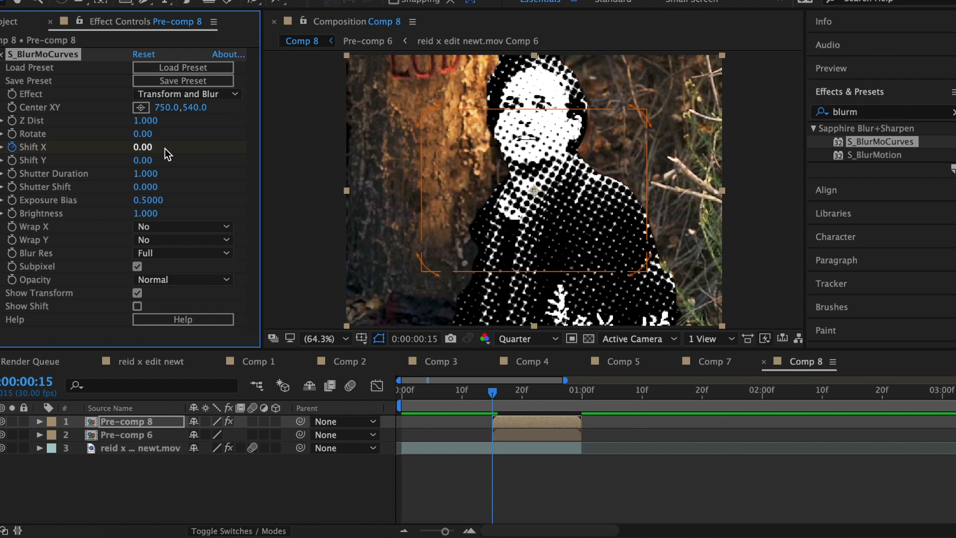
- At frame 26, set S_BlurMoCurves Shift X to 0
left_click(558, 392)
left_click(147, 148)
type("0")
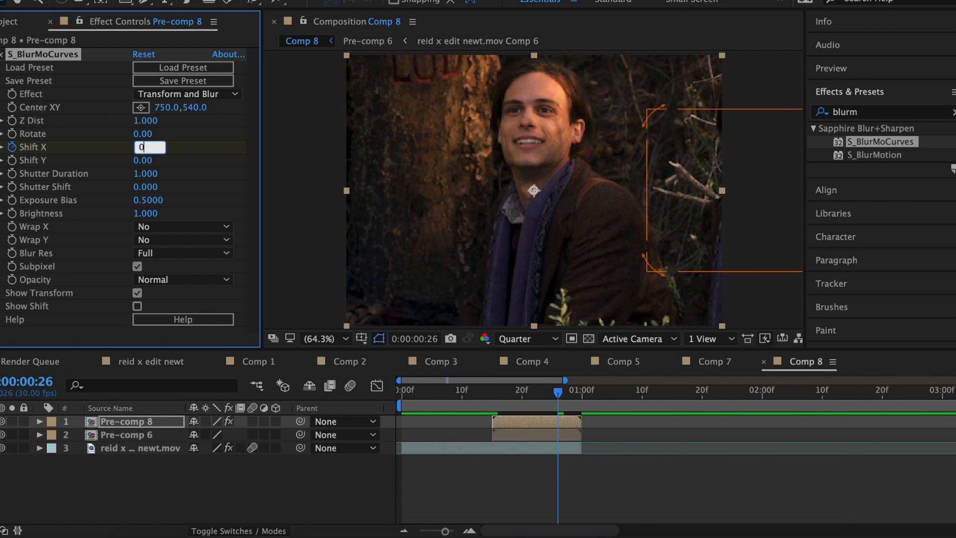
key("Return")
- Ease the Shift X keyframes and inspect their curve in the graph editor
key("u")
right_click(492, 448)
mouse_move(543, 521)
left_click(697, 437)
key("shift+F3")
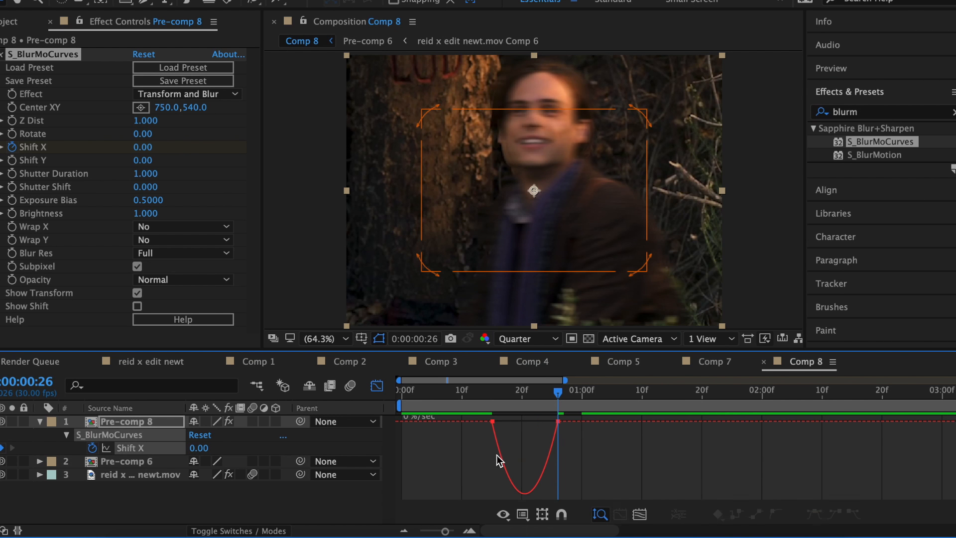
left_click(502, 514)
left_click(552, 386)
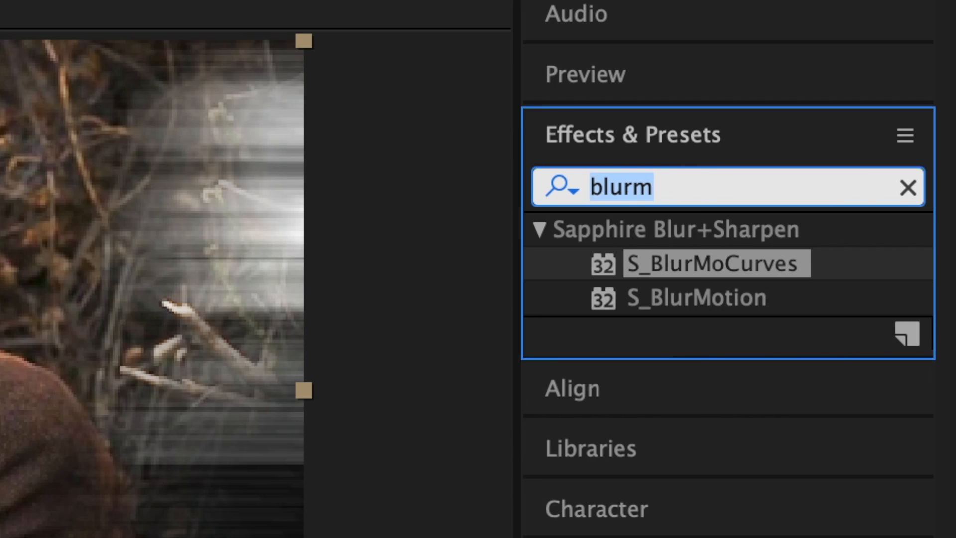
- Apply S_DissolveLuma to the pre-comp and keyframe its Dissolve Percent at 100%
type("luma")
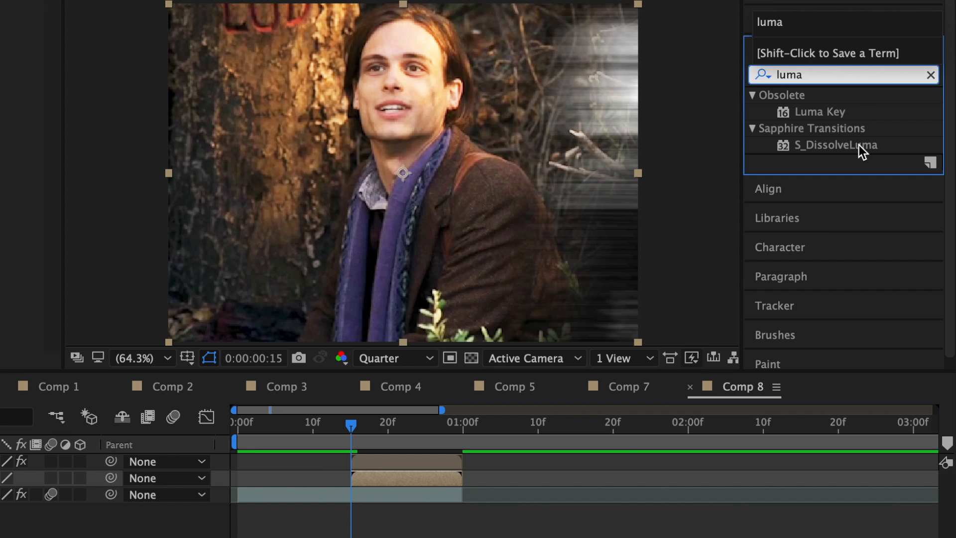
left_click_drag(758, 331, 419, 479)
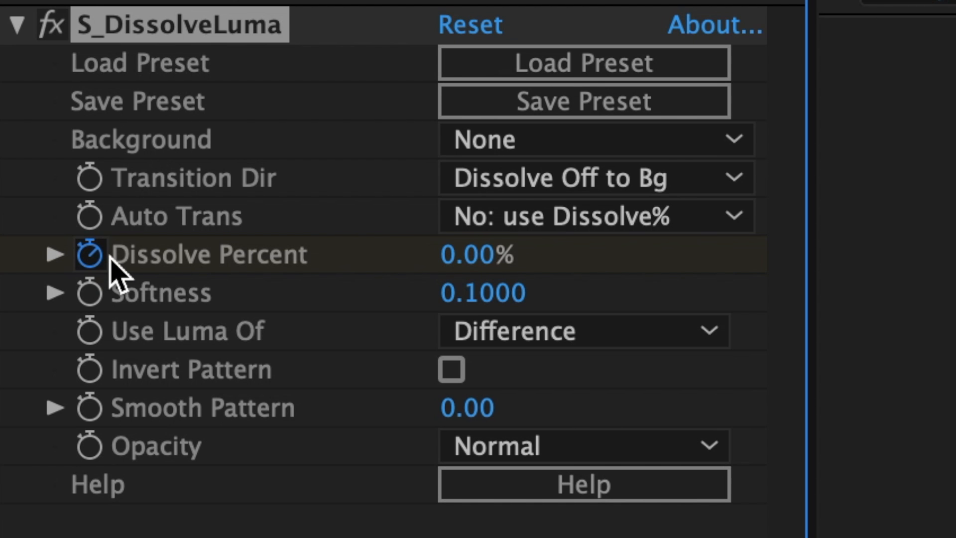
left_click_drag(525, 255, 881, 294)
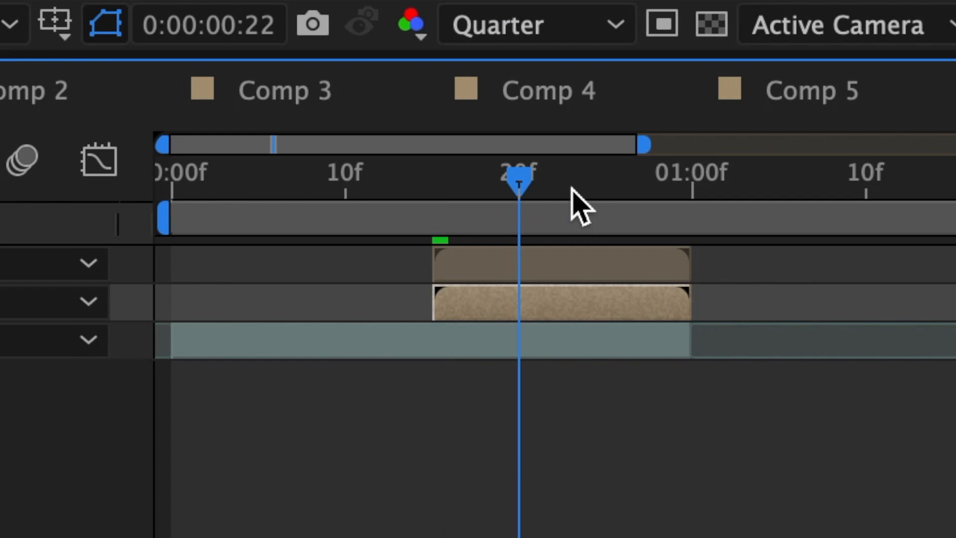
- Add a Dissolve Percent keyframe of 0% at frame 27
left_click_drag(571, 188, 640, 198)
left_click(503, 258)
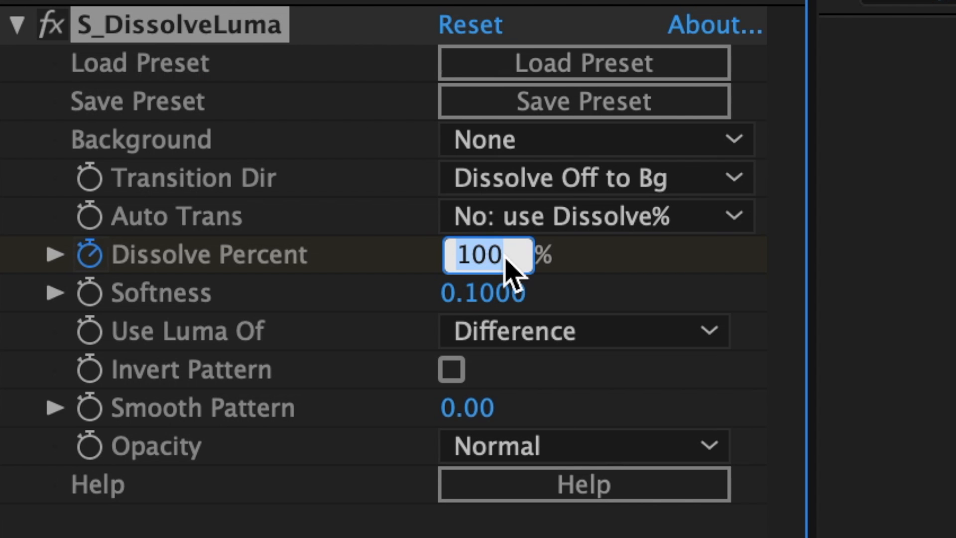
type("0")
key("Return")
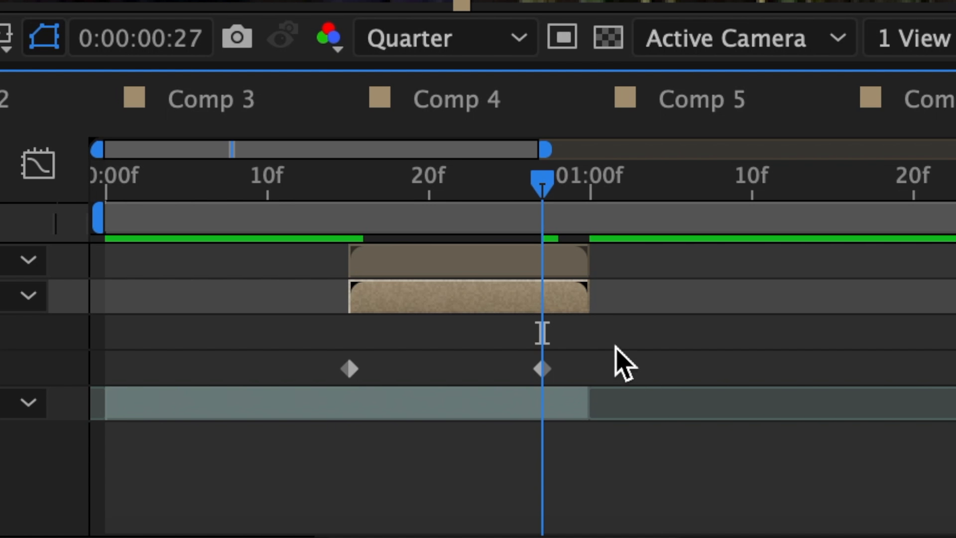
- Select both Dissolve Percent keyframes and apply Easy Ease to them
left_click_drag(615, 356, 294, 384)
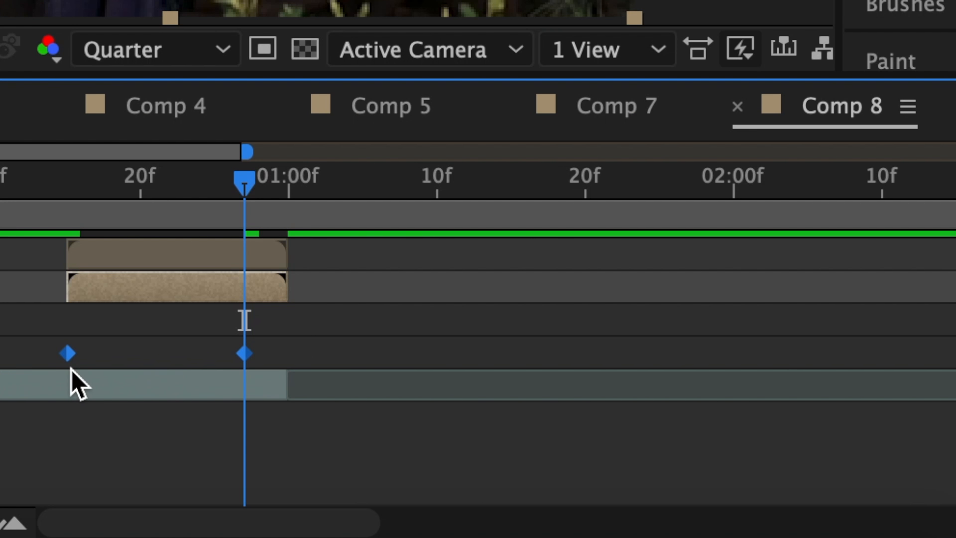
right_click(69, 357)
left_click(567, 286)
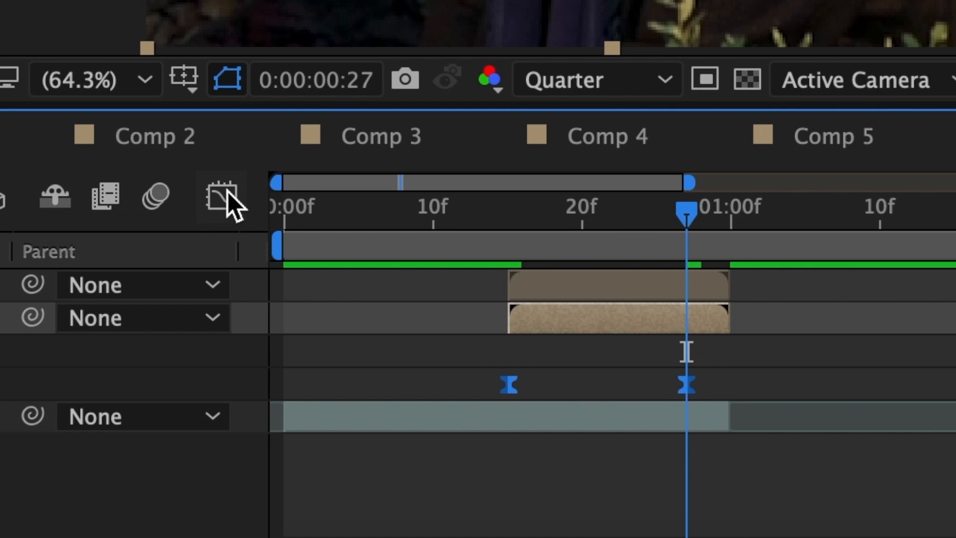
- In the graph editor's speed graph, drag the Dissolve Percent keyframe influence handles to reshape the ease
left_click(225, 195)
left_click(583, 514)
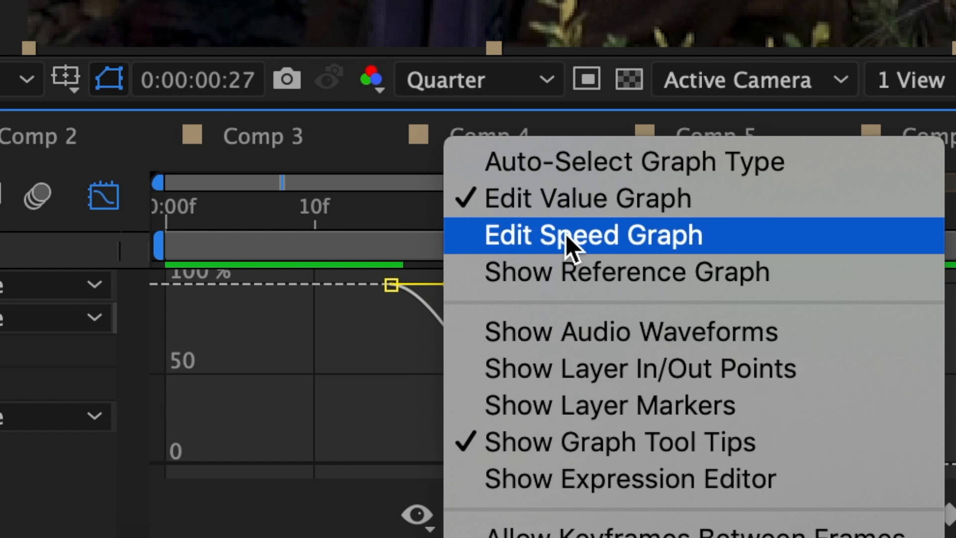
left_click(684, 234)
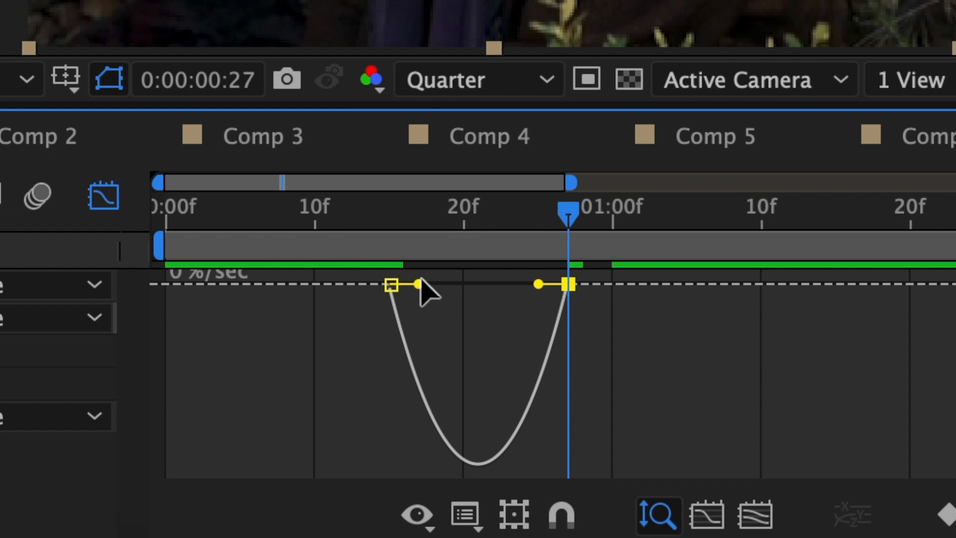
left_click_drag(418, 284, 389, 286)
left_click_drag(531, 284, 482, 284)
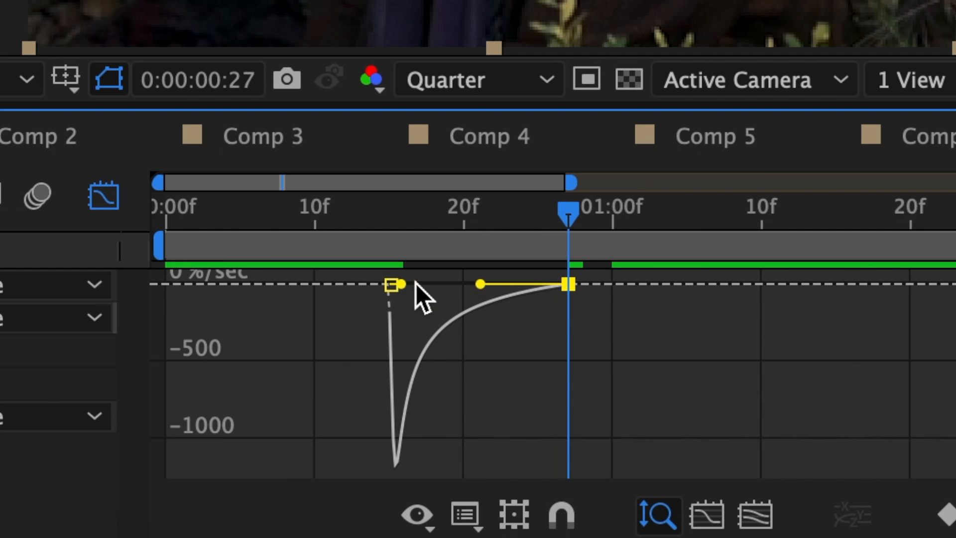
left_click_drag(404, 285, 412, 285)
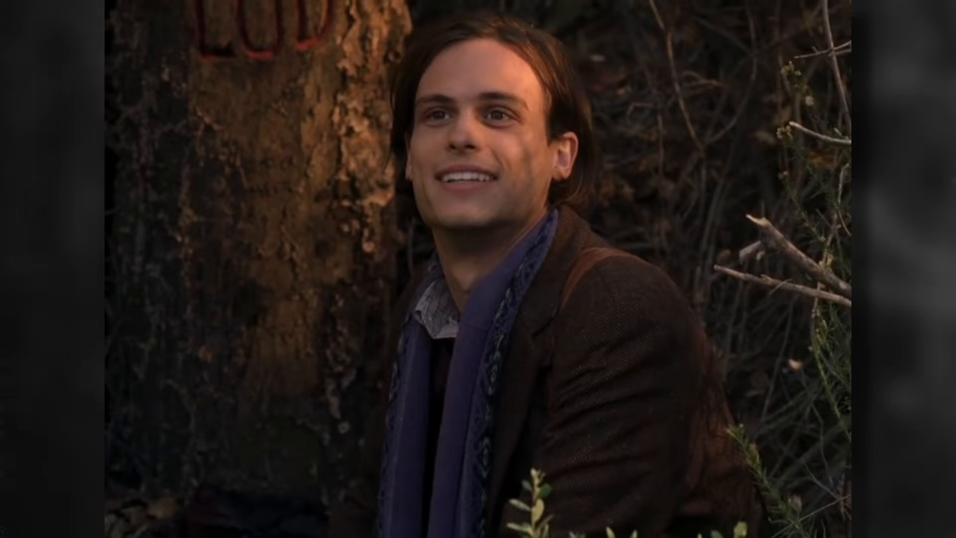